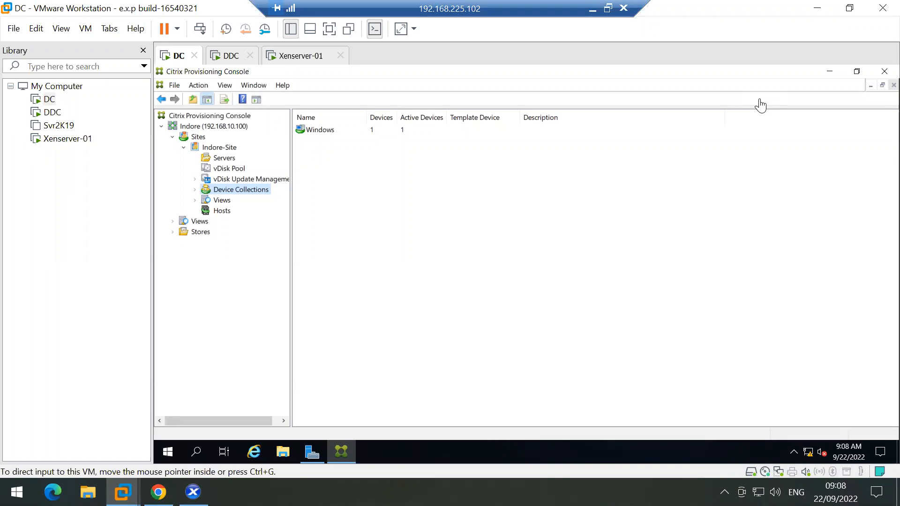
# Step: Check Indore-Site's Views and its vDisk Pool, then minimize Workstation to show the host desktop
pyautogui.click(224, 201)
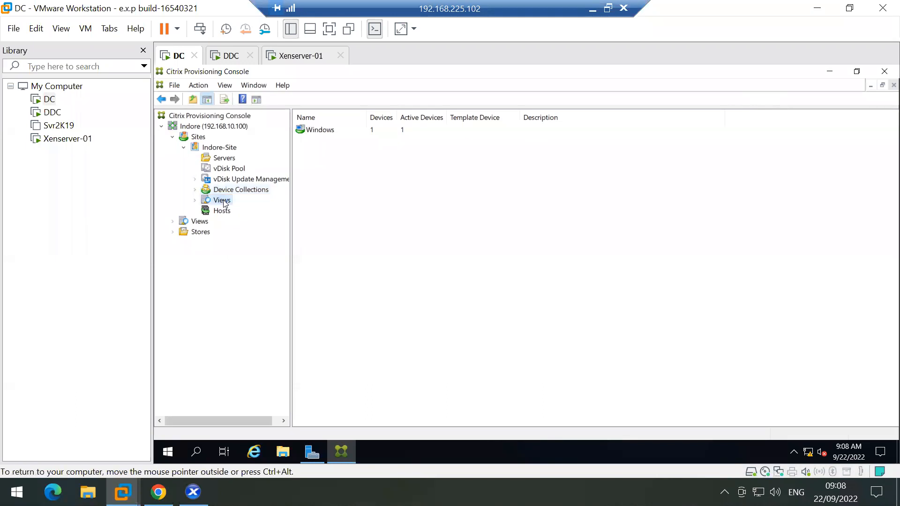
pyautogui.click(225, 170)
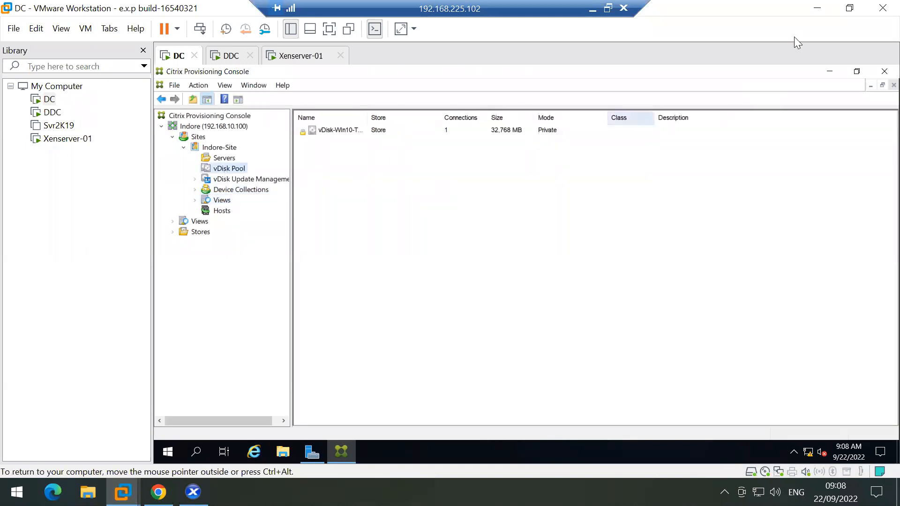
pyautogui.click(819, 7)
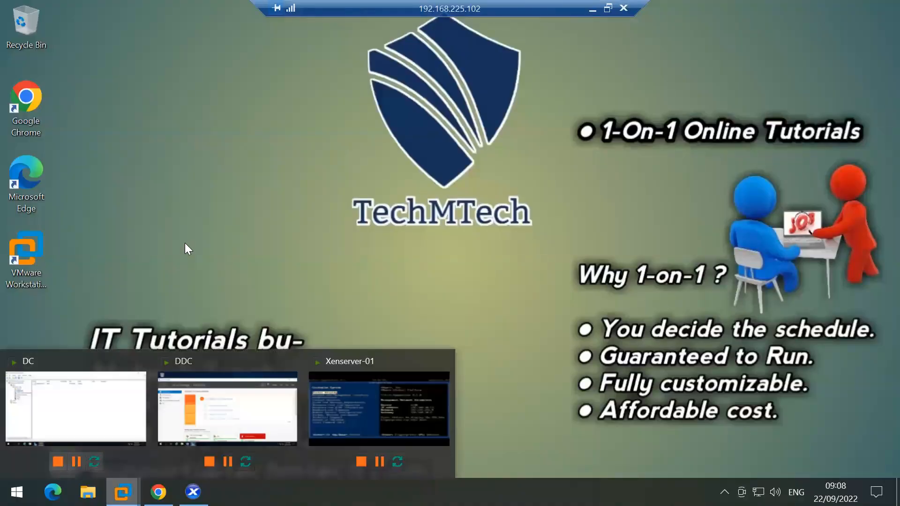
# Step: Restore the DC VM window showing the Provisioning Console from the taskbar preview
pyautogui.click(591, 8)
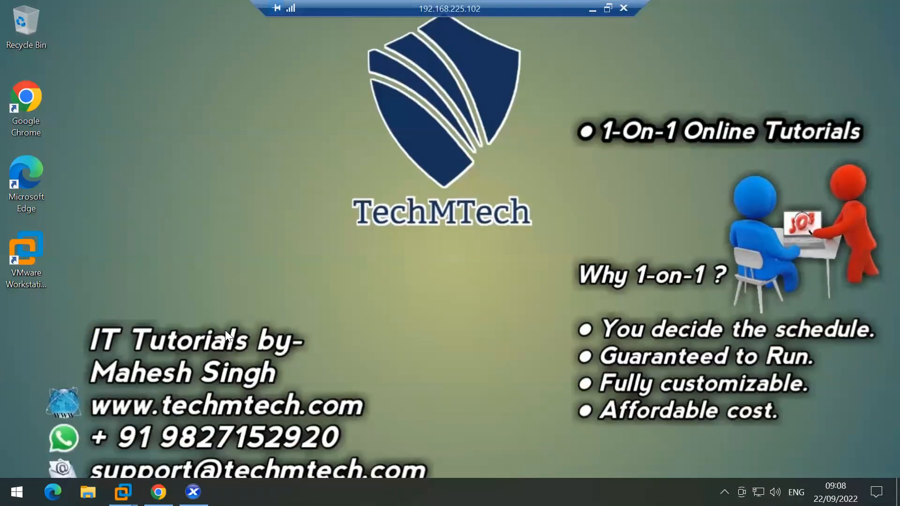
pyautogui.moveTo(123, 492)
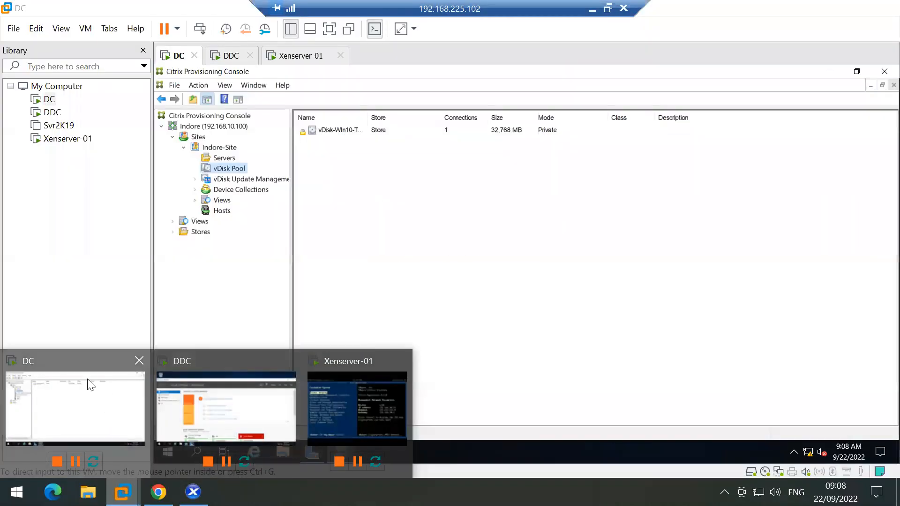
pyautogui.click(91, 387)
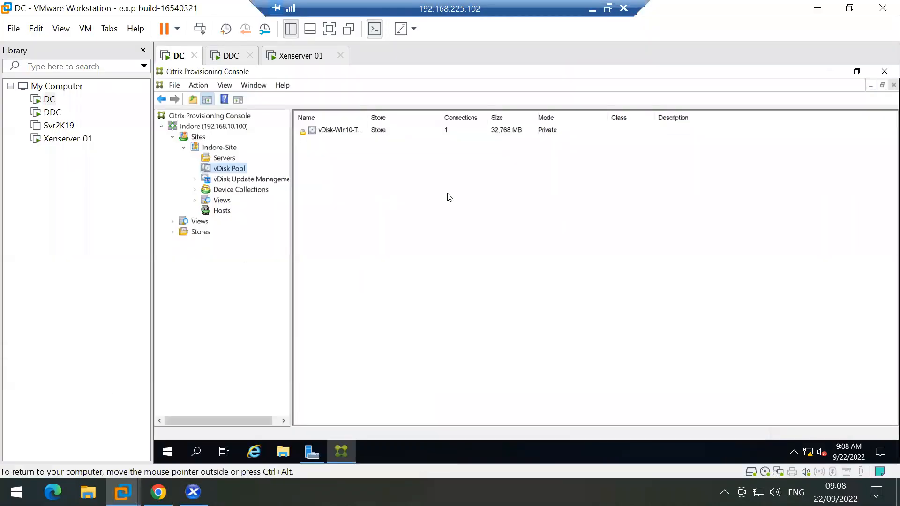
# Step: Expand the Indore farm down to Indore-Site and review its Servers and vDisk Pool
pyautogui.doubleClick(179, 130)
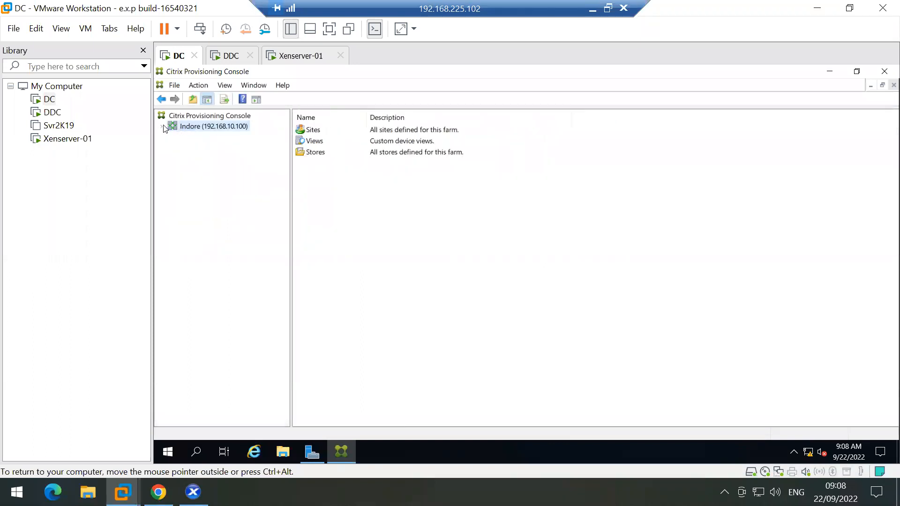
pyautogui.click(162, 127)
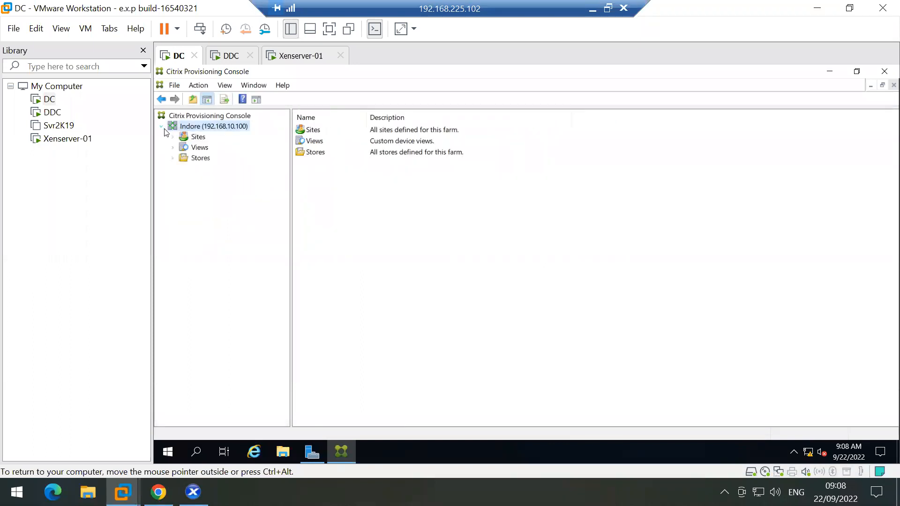
pyautogui.doubleClick(183, 137)
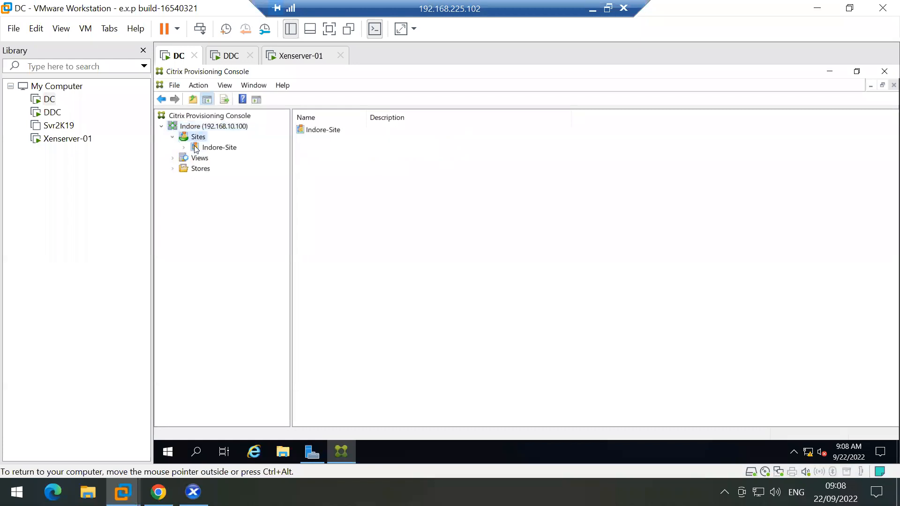
pyautogui.doubleClick(196, 148)
pyautogui.click(222, 159)
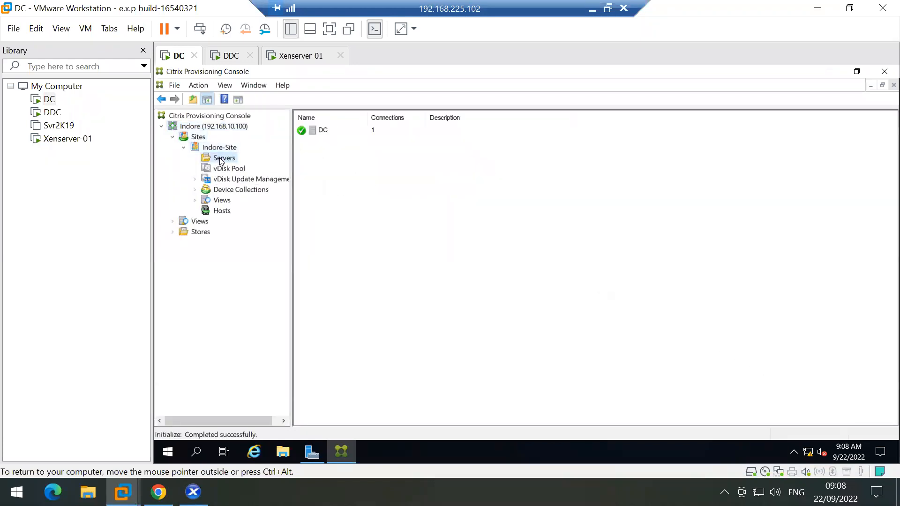
pyautogui.click(218, 171)
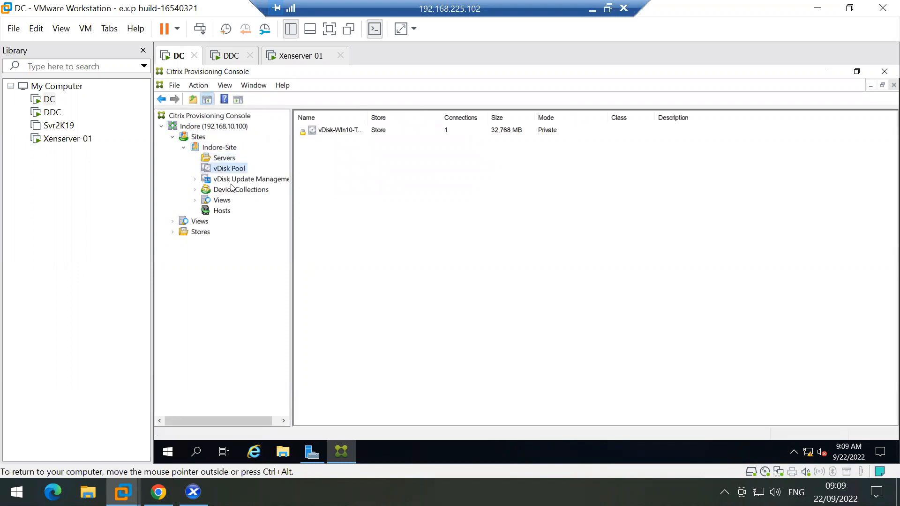
# Step: Review Device Collections and the Win10 vDisk in Store, then switch to the DDC VM
pyautogui.doubleClick(232, 190)
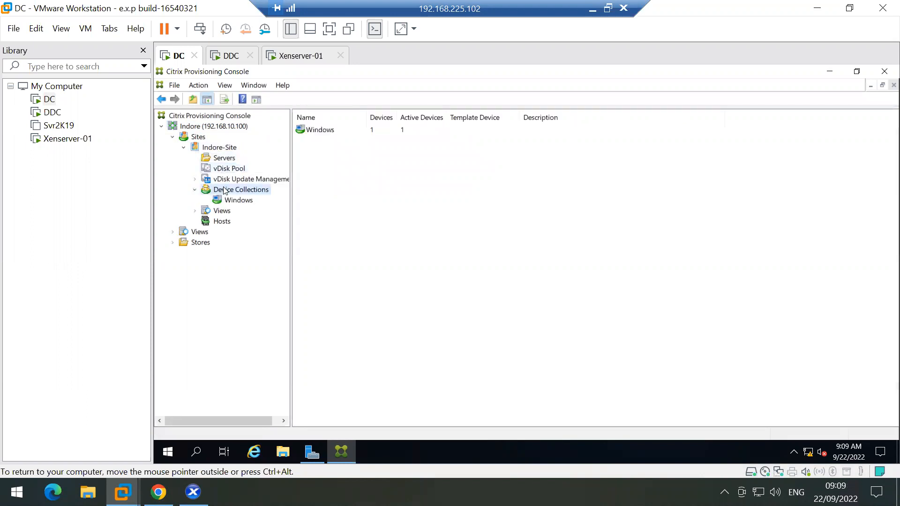
pyautogui.doubleClick(186, 244)
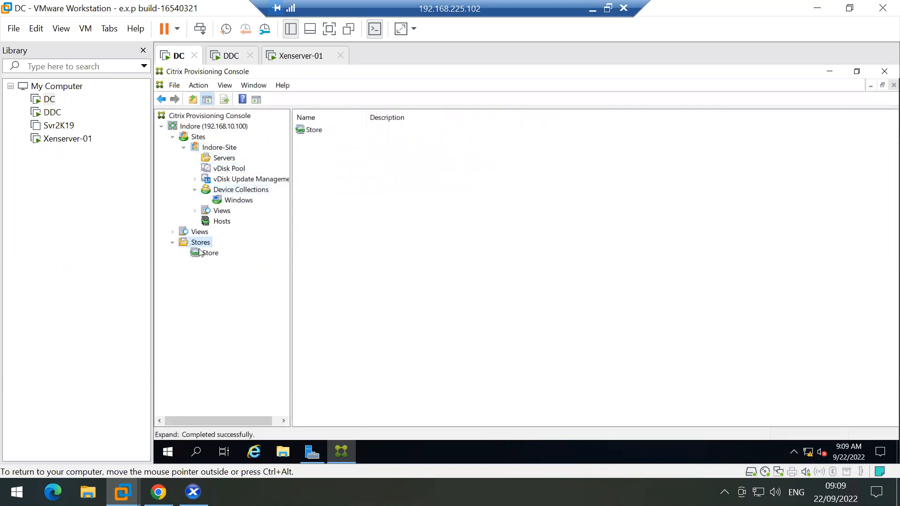
pyautogui.click(200, 253)
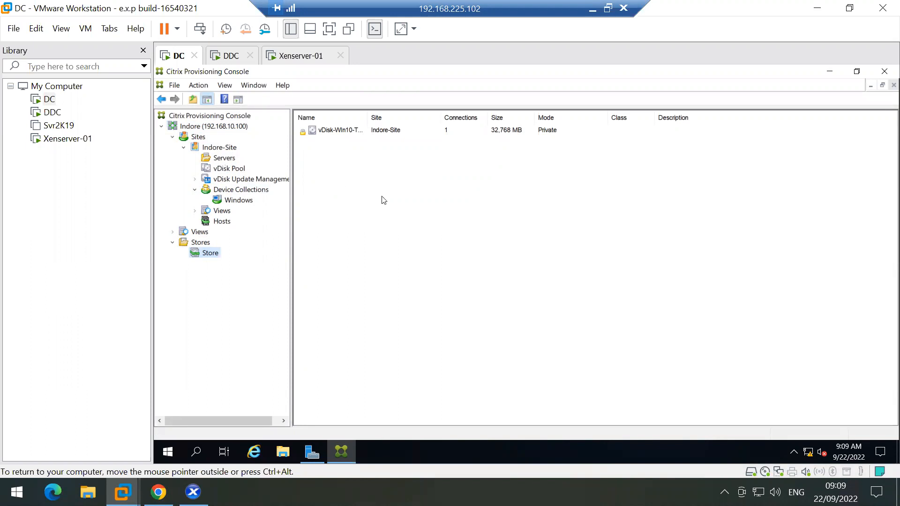
pyautogui.click(224, 56)
# Step: Maximize XenCenter and bring up the Win-10-TD console's Other user sign-in screen
pyautogui.click(193, 492)
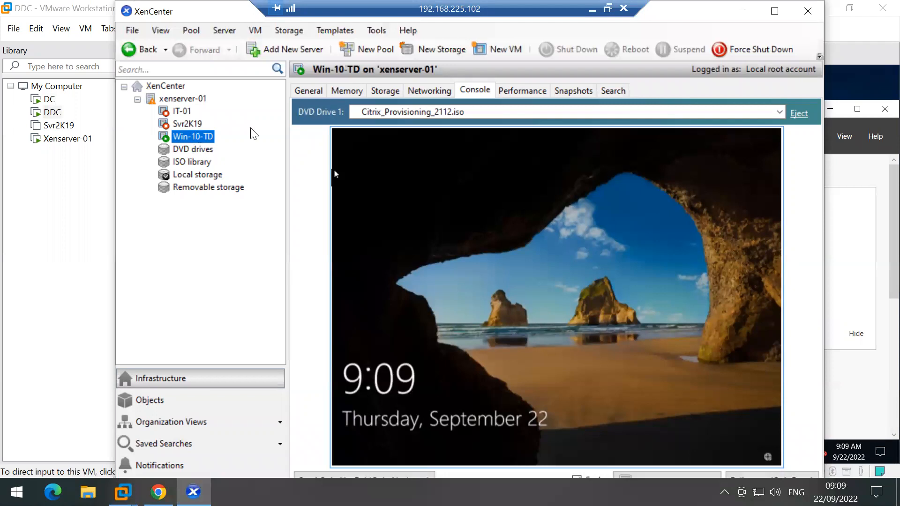
pyautogui.click(774, 11)
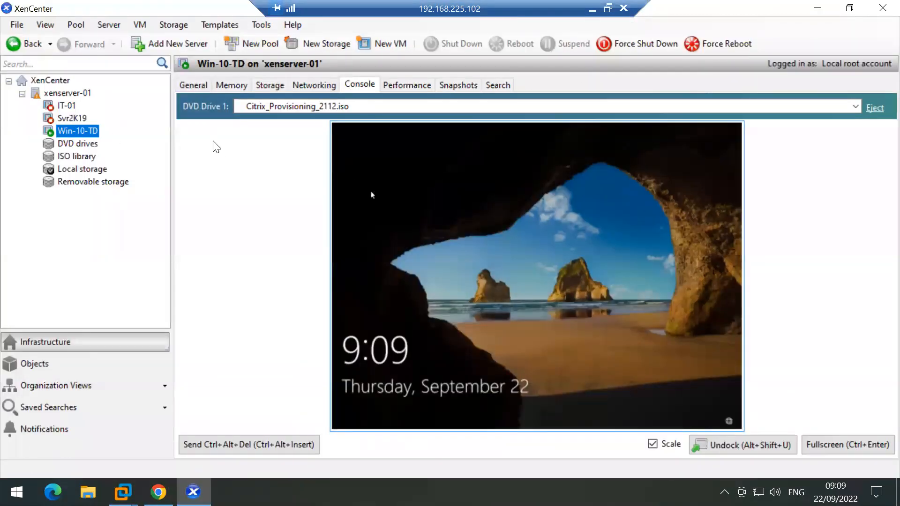
pyautogui.click(240, 445)
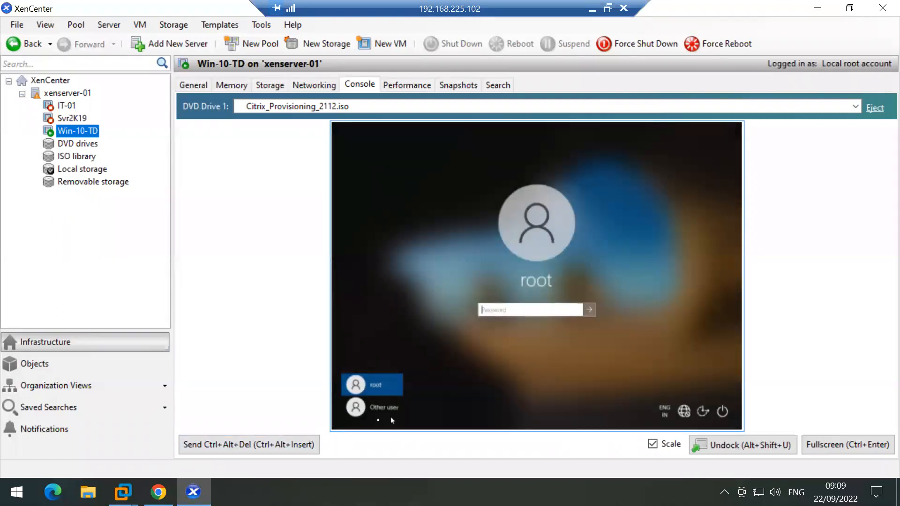
pyautogui.click(377, 409)
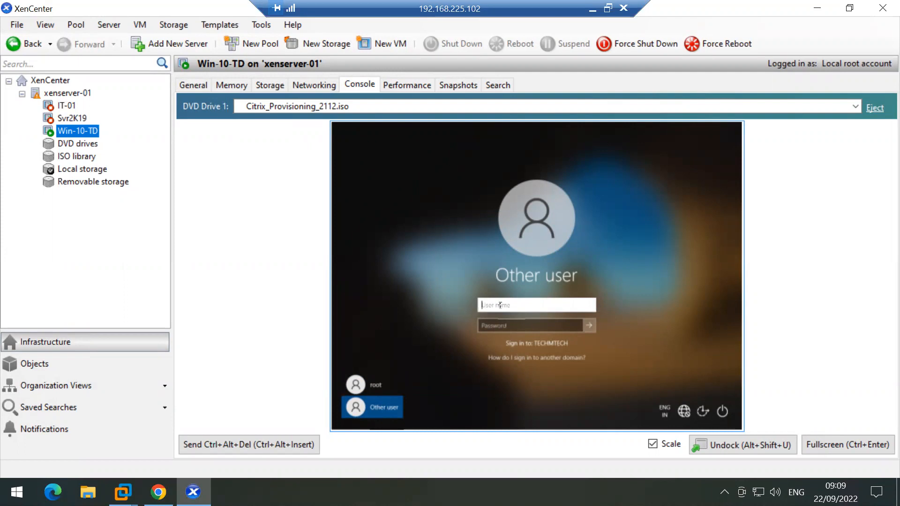
# Step: Sign in with the domain username and password, then show the console full screen
pyautogui.write('ms185426')
pyautogui.press('Tab')
pyautogui.write('********')
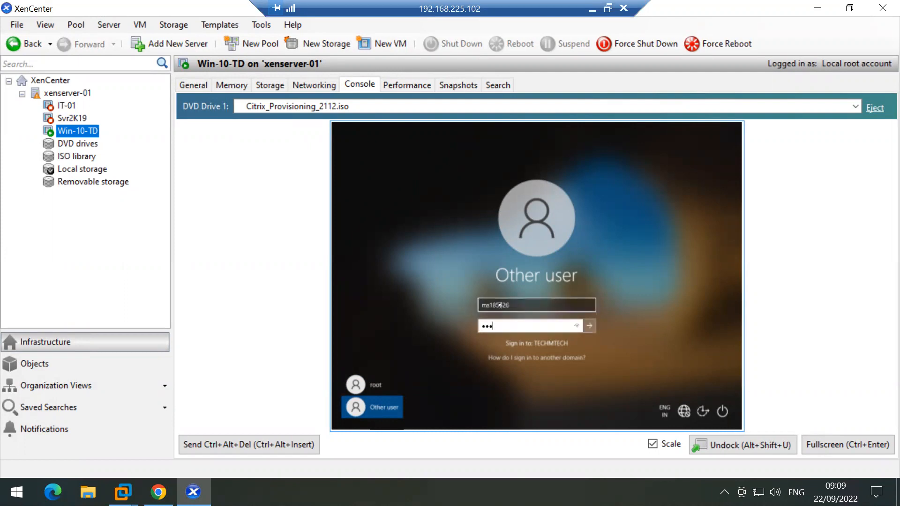
pyautogui.press('Return')
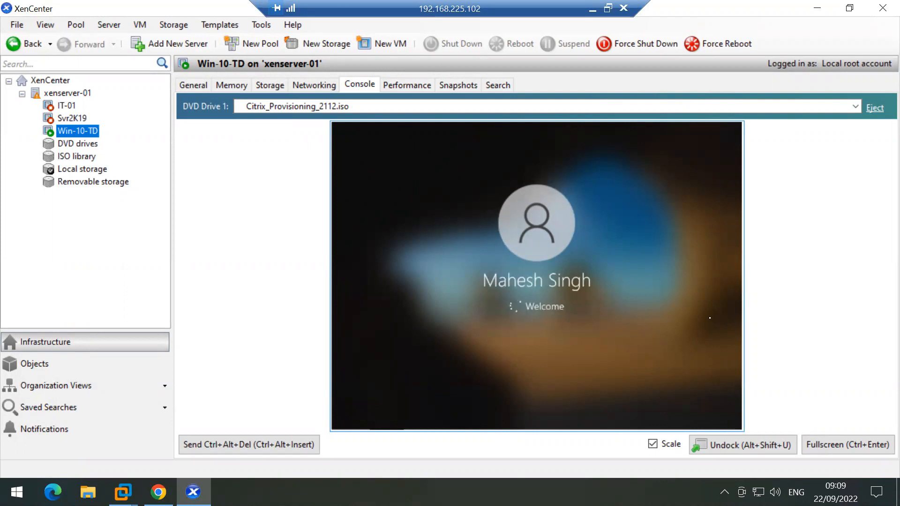
pyautogui.click(841, 446)
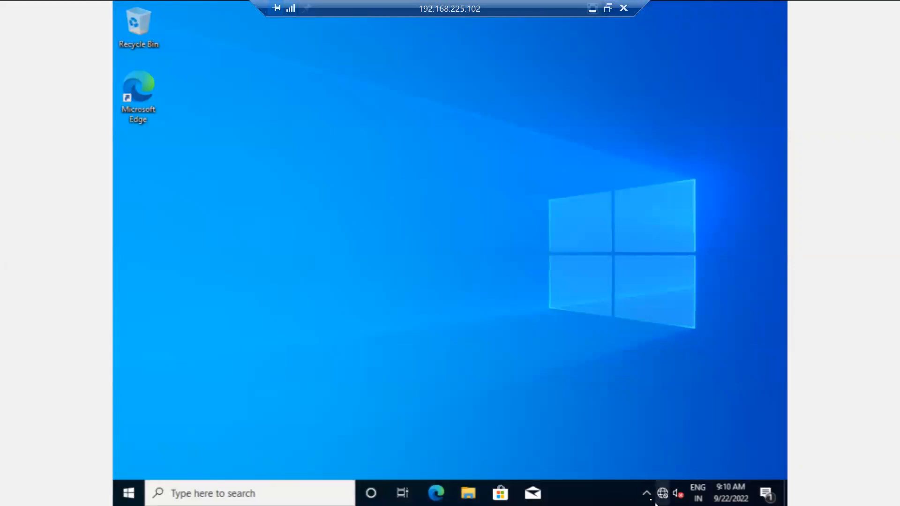
# Step: Open the Windows 10 VM's hidden tray icons to find the Virtual Disk status
pyautogui.click(646, 493)
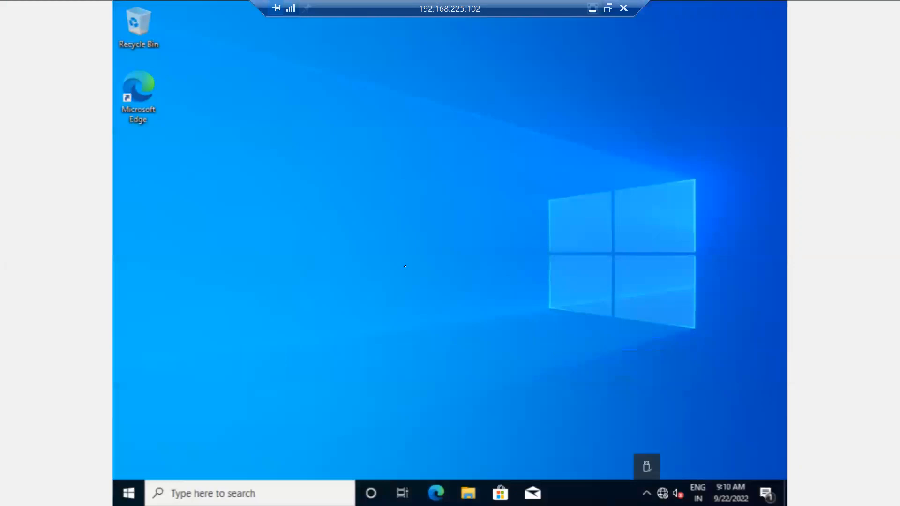
pyautogui.click(405, 266)
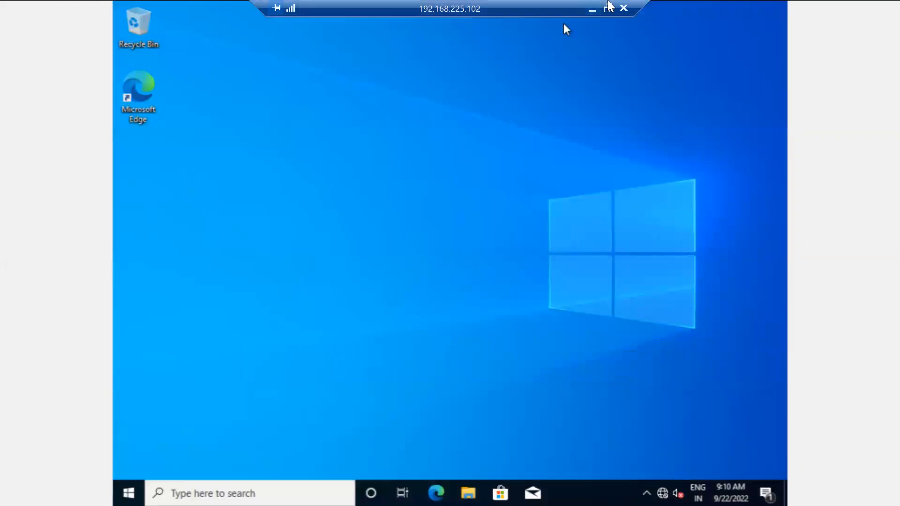
pyautogui.click(592, 9)
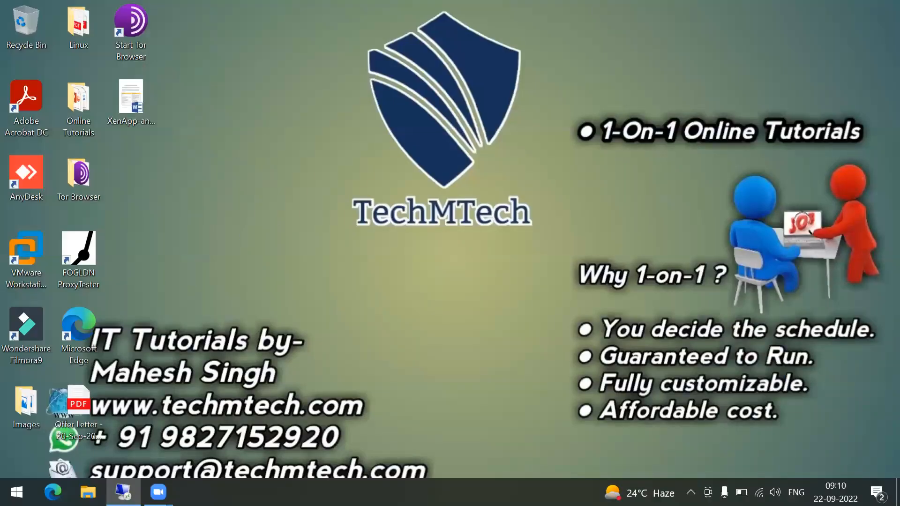
pyautogui.click(123, 492)
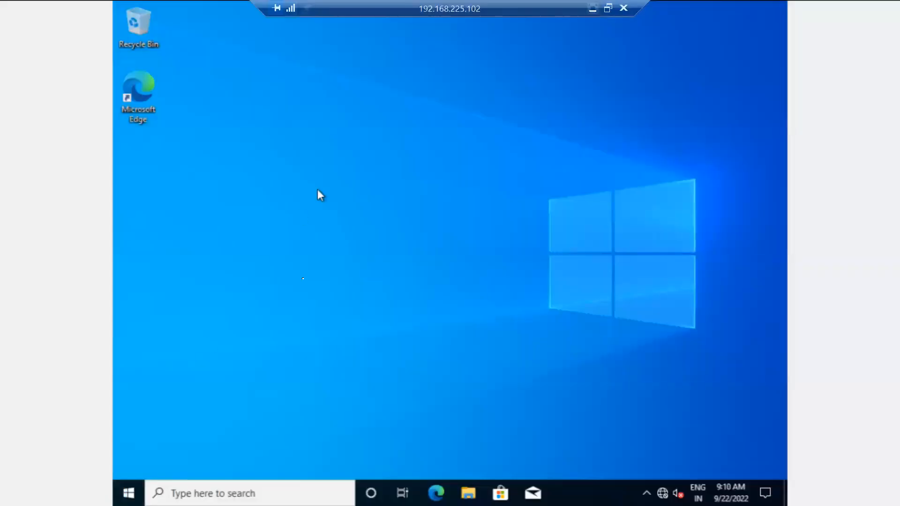
pyautogui.moveTo(516, 12); pyautogui.dragTo(373, 6)
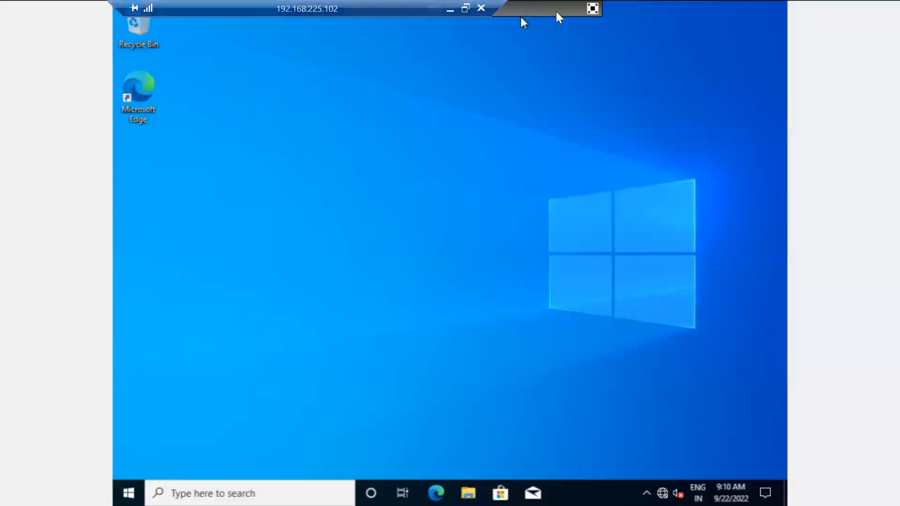
pyautogui.click(646, 492)
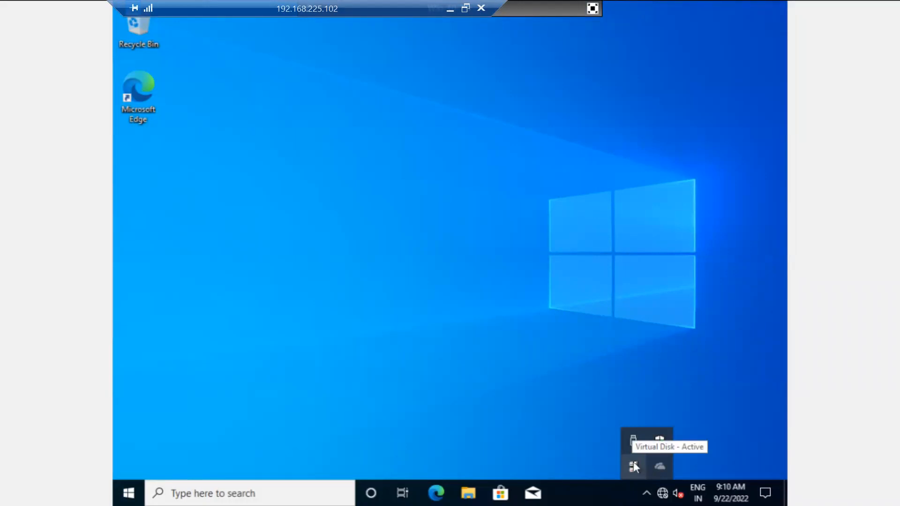
# Step: Confirm vDisk-Win10-TD-01.vhdx runs Read/Write from 192.168.10.100, review Statistics, then close the status window
pyautogui.doubleClick(633, 462)
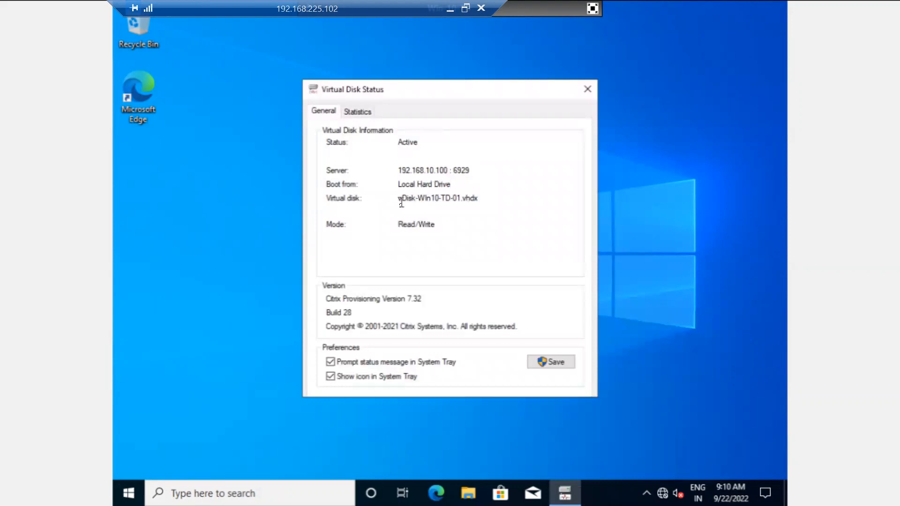
pyautogui.moveTo(398, 200); pyautogui.dragTo(481, 202)
pyautogui.doubleClick(467, 201)
pyautogui.doubleClick(467, 202)
pyautogui.click(360, 114)
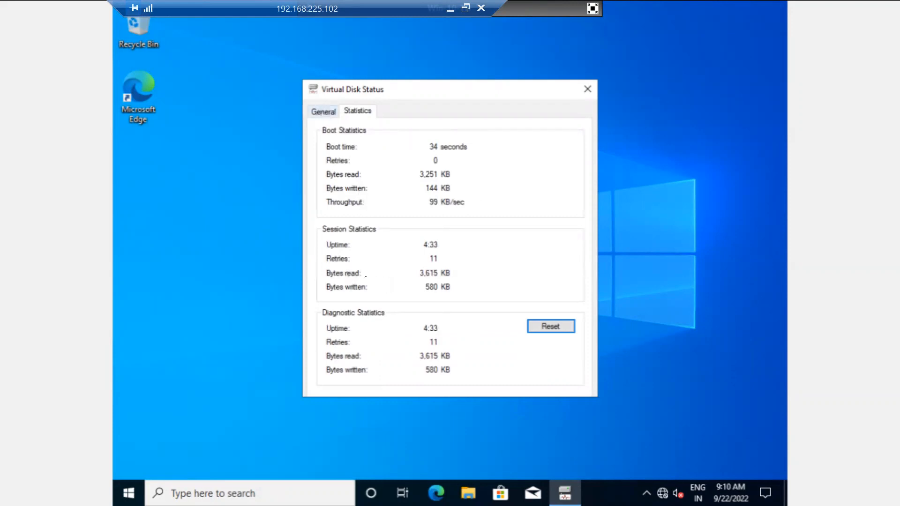
pyautogui.click(321, 114)
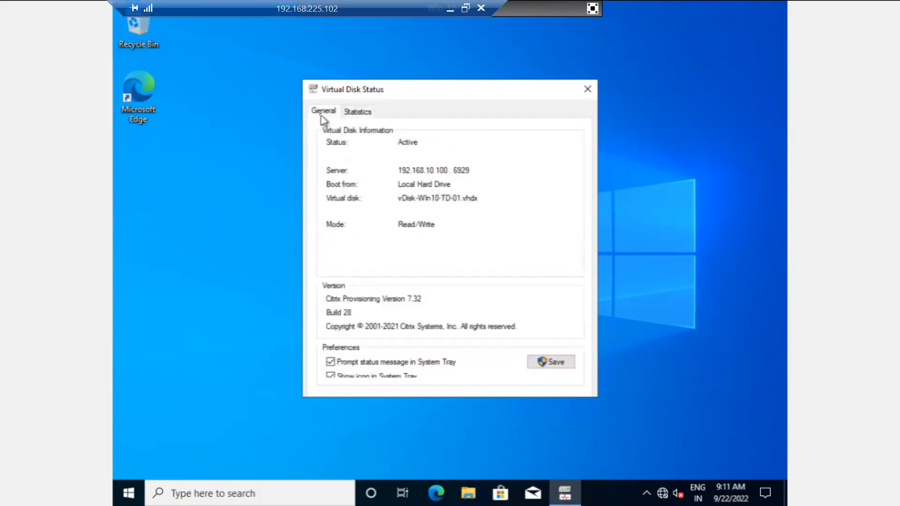
pyautogui.click(587, 91)
# Step: Confirm in Win-10-TD's Properties that the boot order is Network only
pyautogui.click(592, 8)
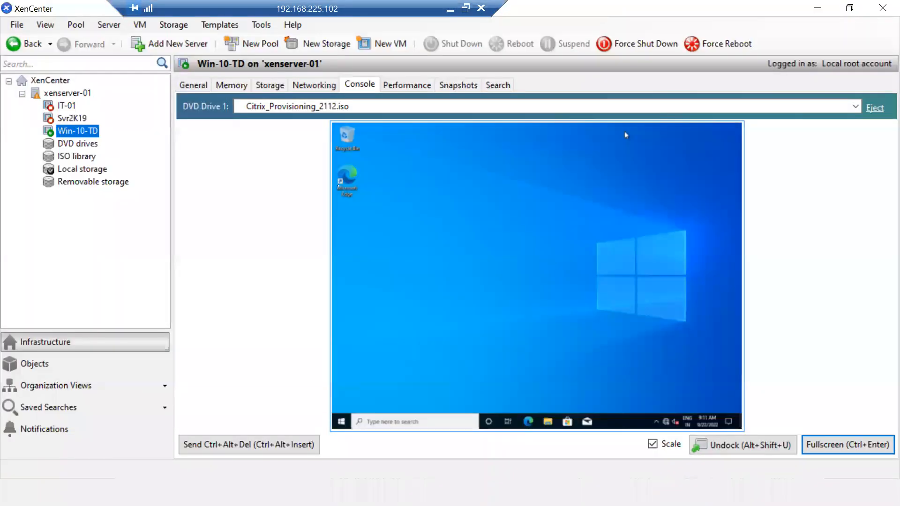
pyautogui.rightClick(77, 131)
pyautogui.click(134, 226)
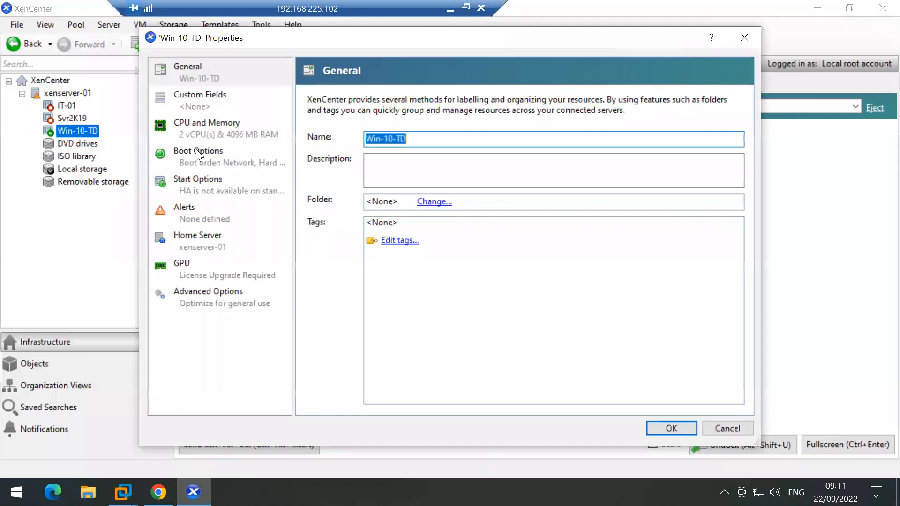
pyautogui.click(214, 155)
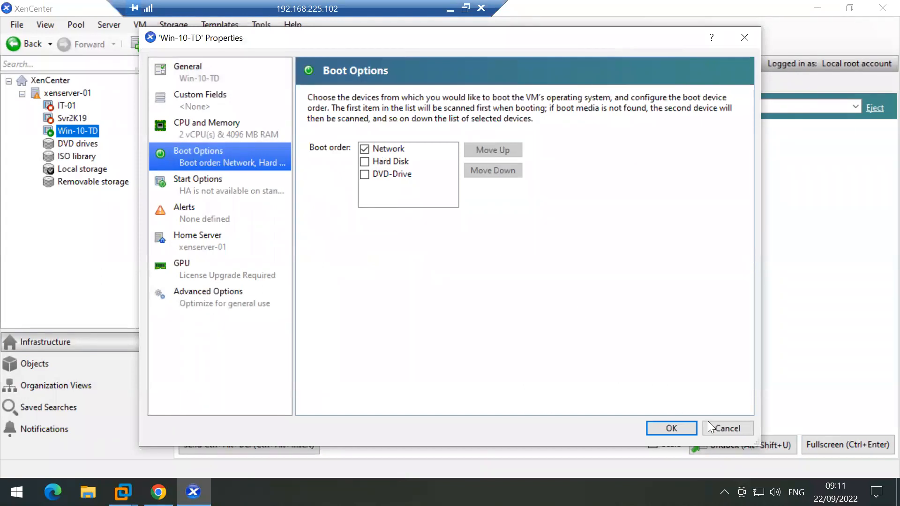
pyautogui.click(670, 428)
# Step: Show vDisk-Win10-TD-01 in the DC VM's vDisk Pool with the Name column widened
pyautogui.click(818, 8)
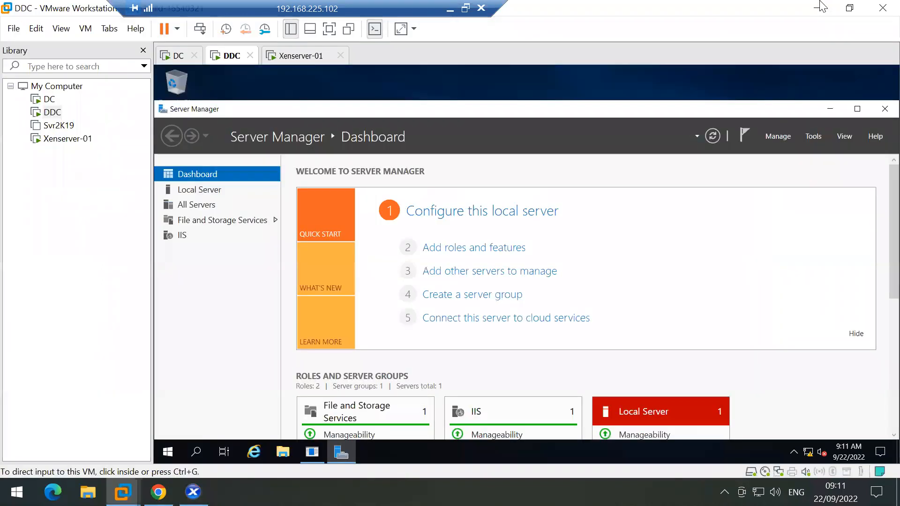
pyautogui.click(180, 57)
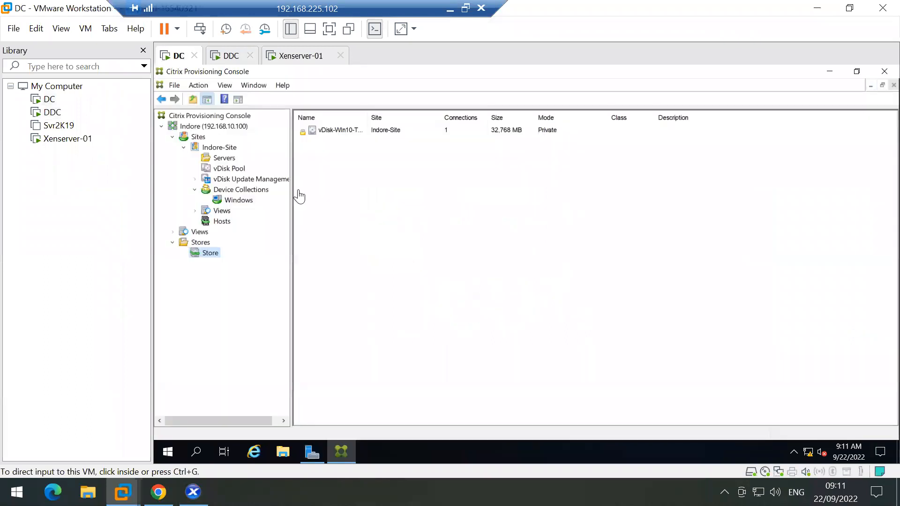
pyautogui.click(229, 169)
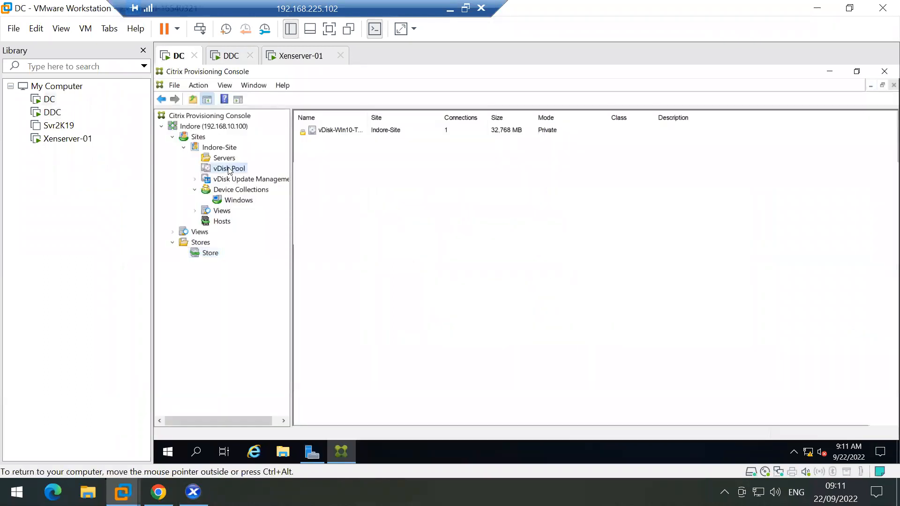
pyautogui.click(355, 131)
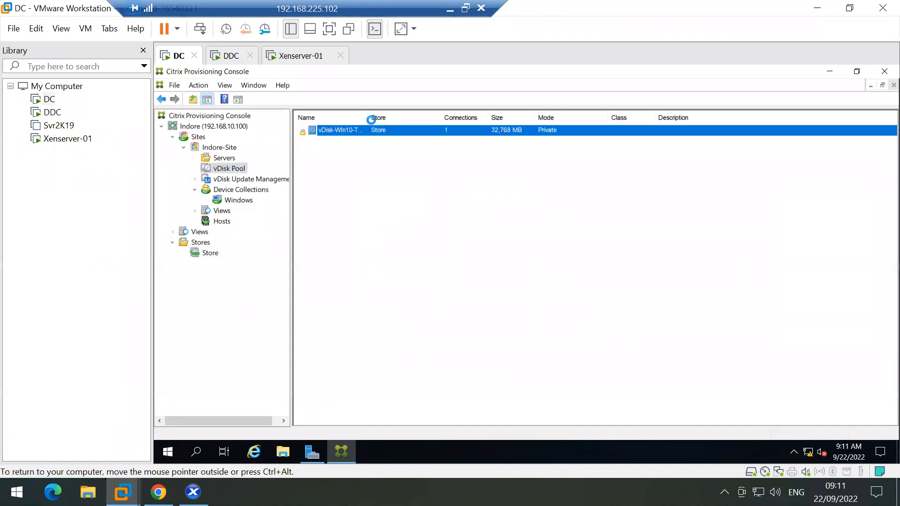
pyautogui.moveTo(455, 118); pyautogui.dragTo(456, 119)
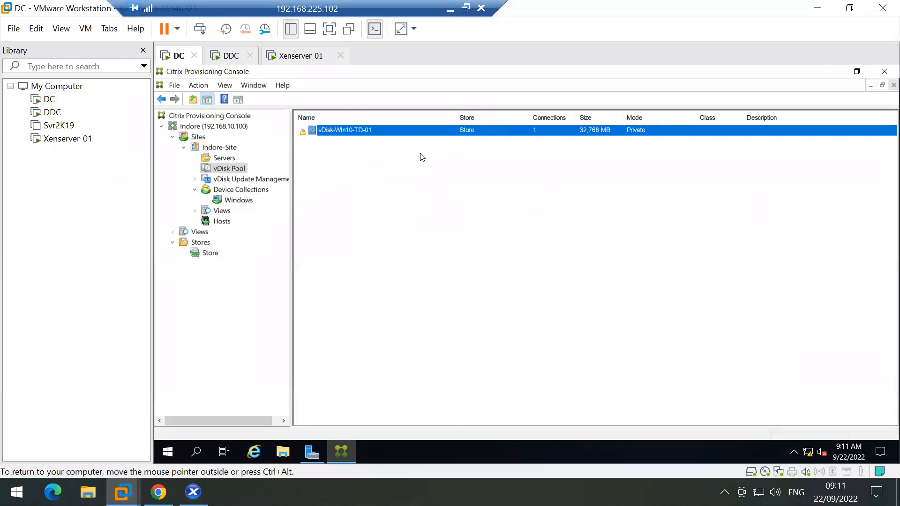
# Step: Select Win10-TD-01 in the Windows collection and widen the vDisk column
pyautogui.click(235, 200)
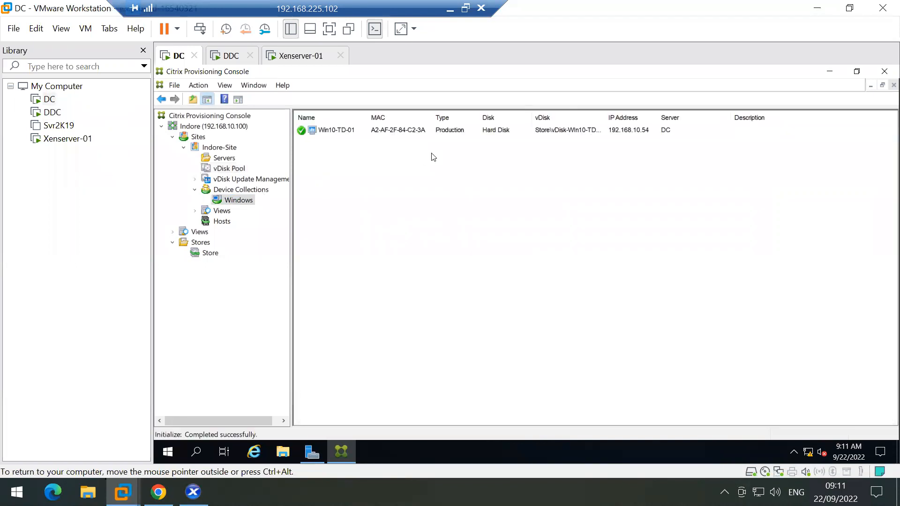
pyautogui.click(337, 134)
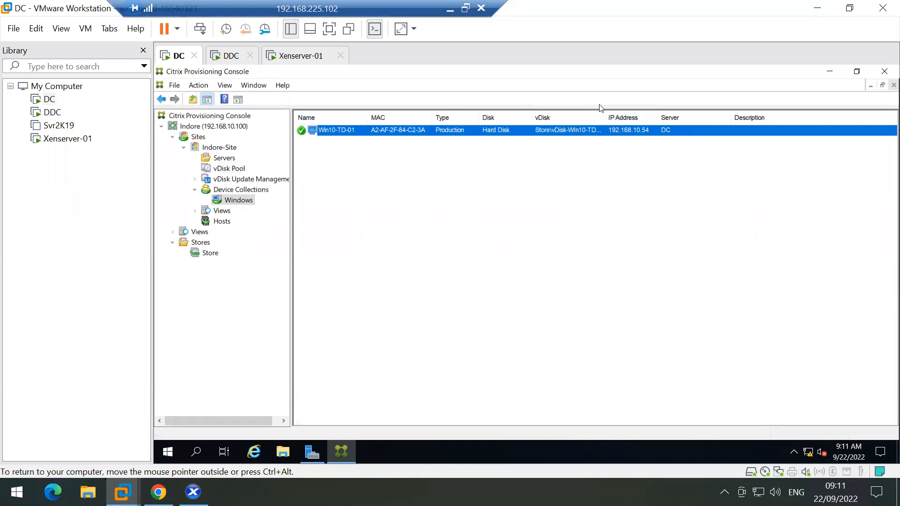
pyautogui.moveTo(604, 114); pyautogui.dragTo(632, 113)
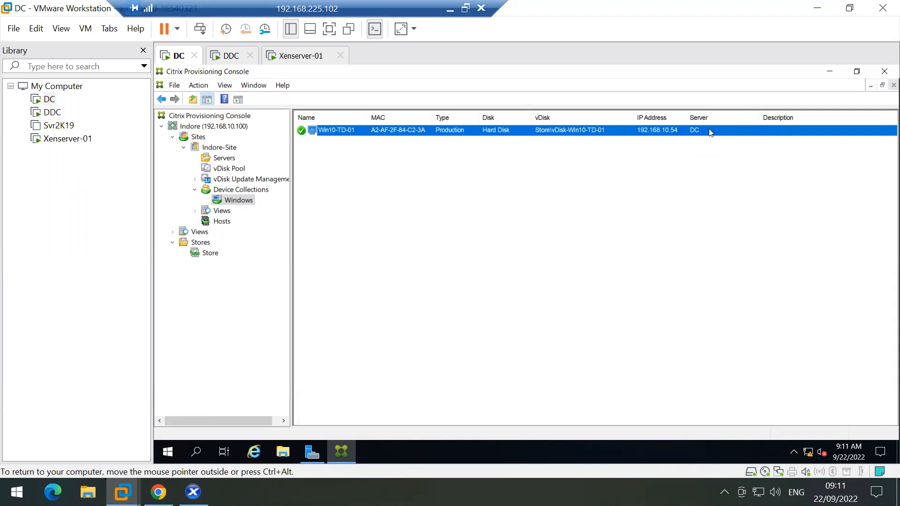
pyautogui.click(284, 462)
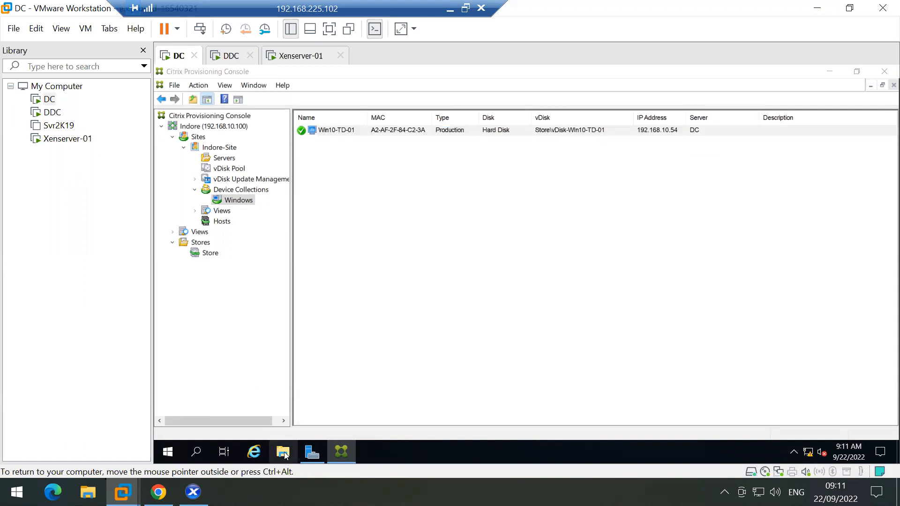
pyautogui.click(343, 226)
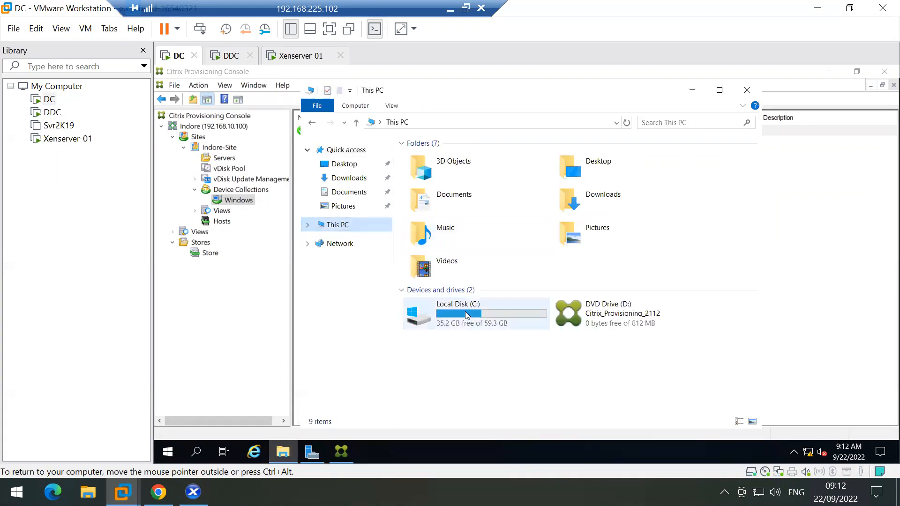
pyautogui.doubleClick(495, 309)
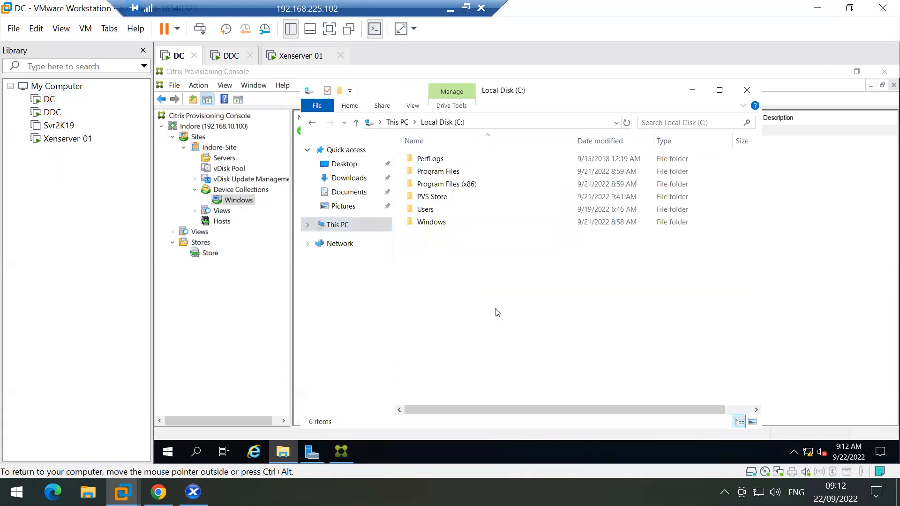
pyautogui.doubleClick(428, 196)
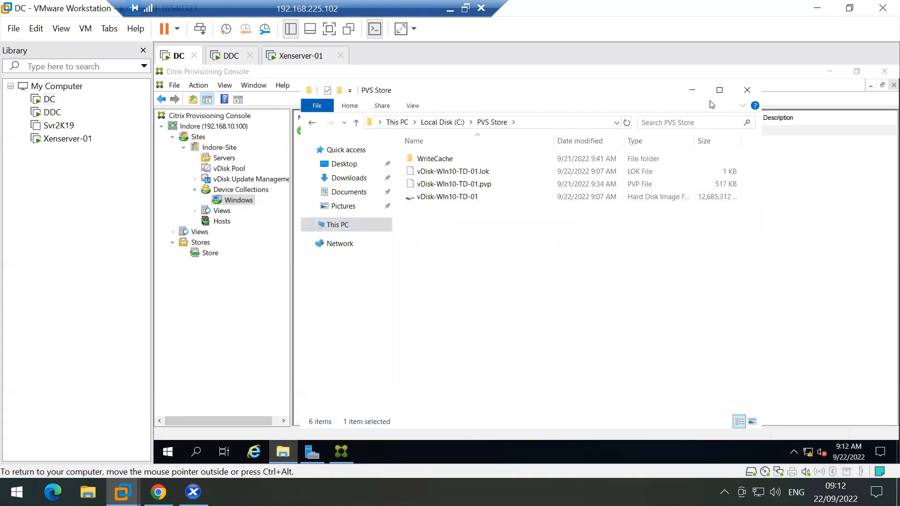
pyautogui.click(719, 90)
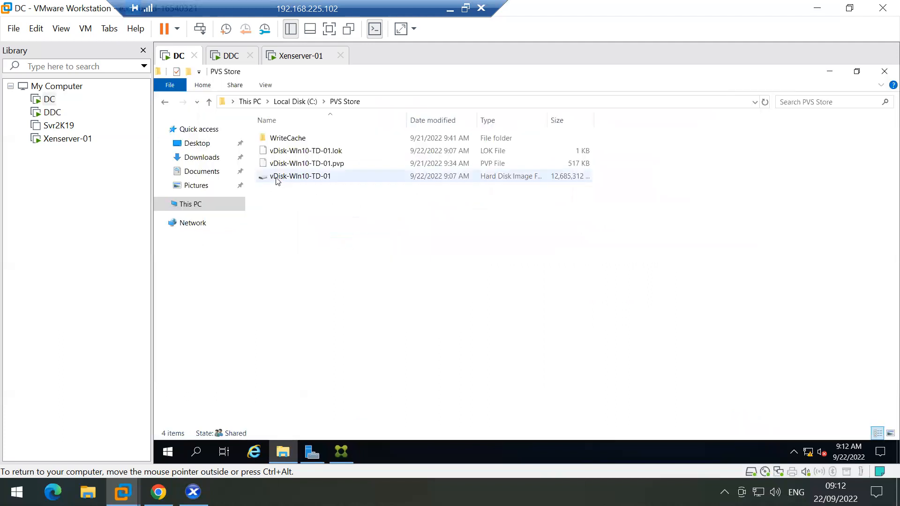
pyautogui.click(276, 180)
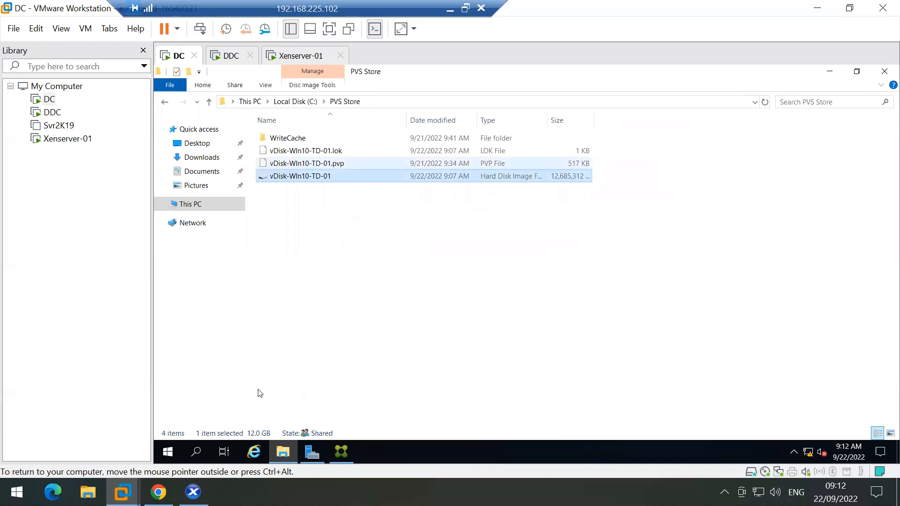
pyautogui.click(193, 491)
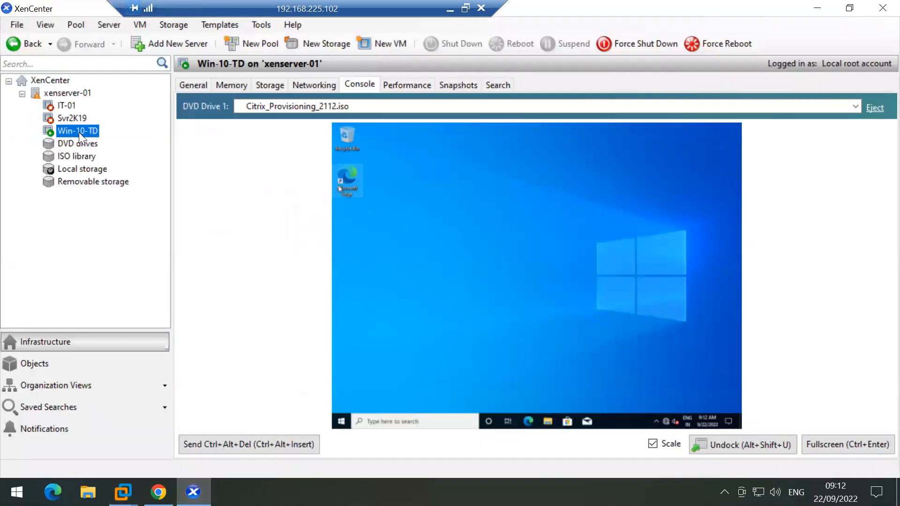
pyautogui.click(817, 8)
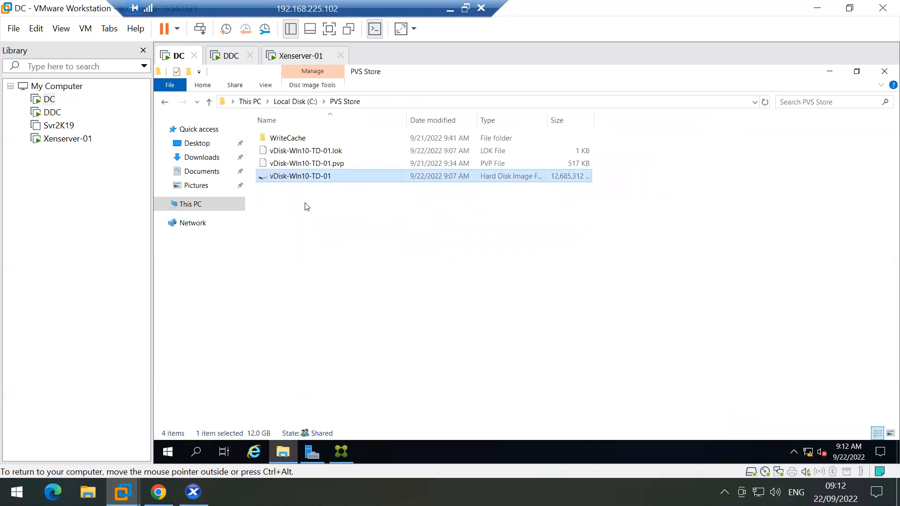
pyautogui.click(307, 153)
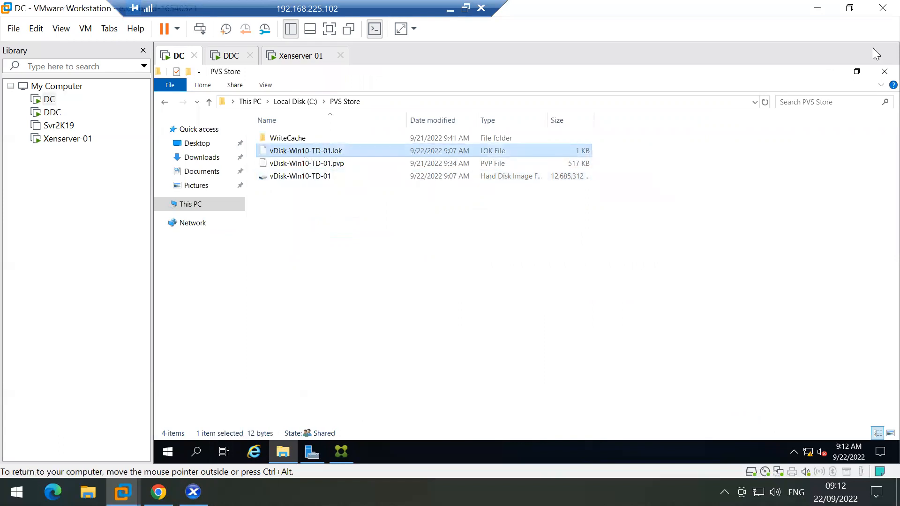
pyautogui.click(884, 71)
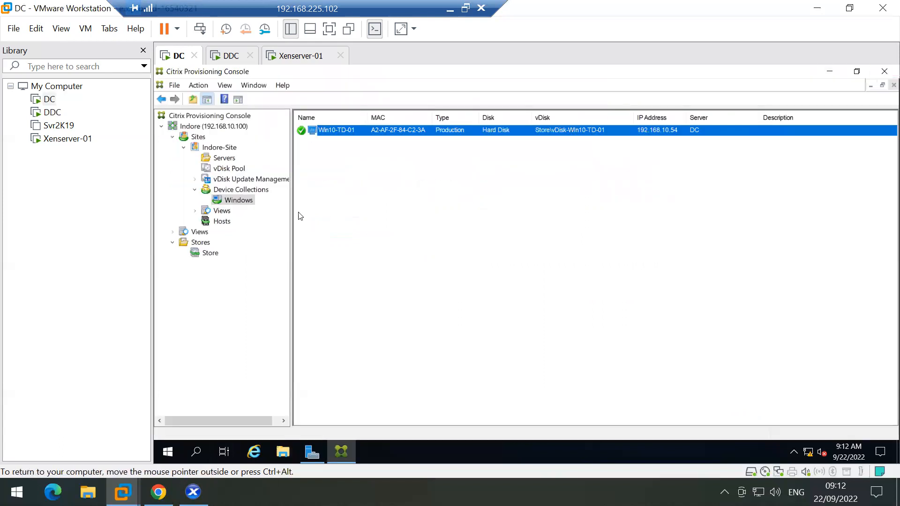
# Step: Minimize the Provisioning Console and open the Win-10-TD app list in XenCenter
pyautogui.click(228, 169)
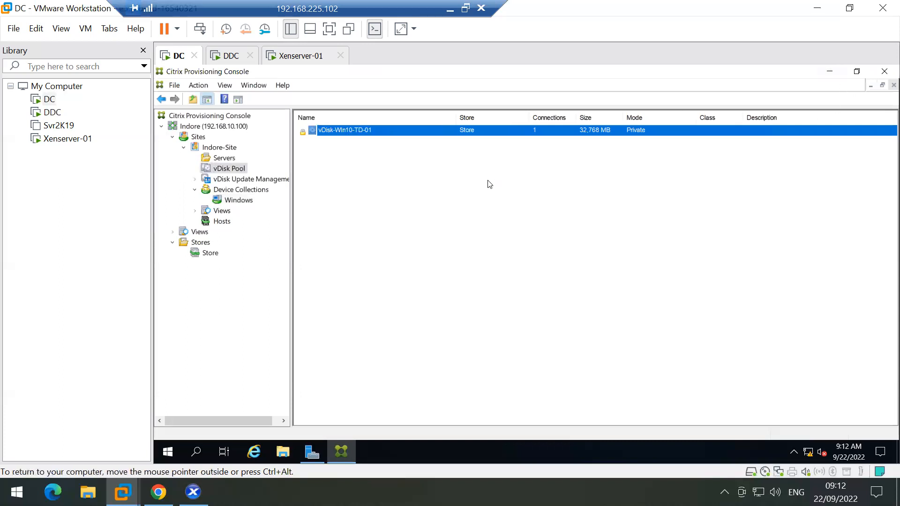
pyautogui.click(828, 73)
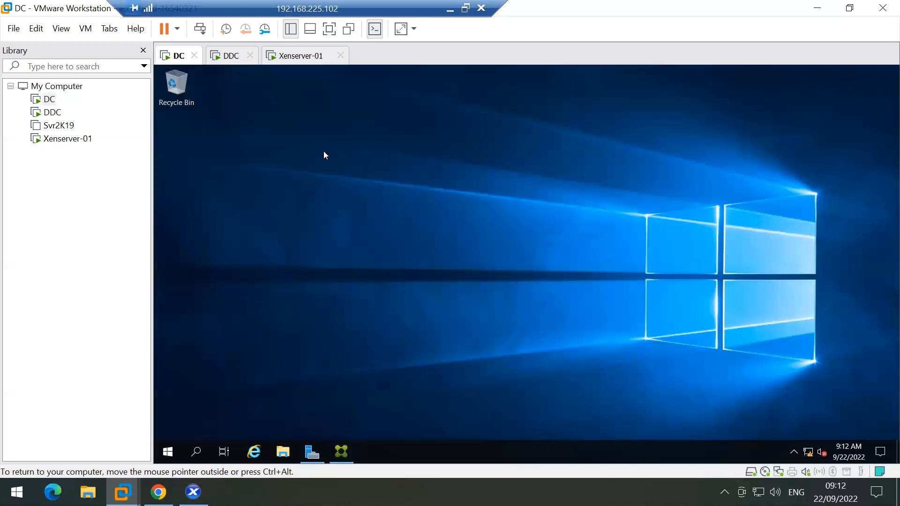
pyautogui.click(193, 491)
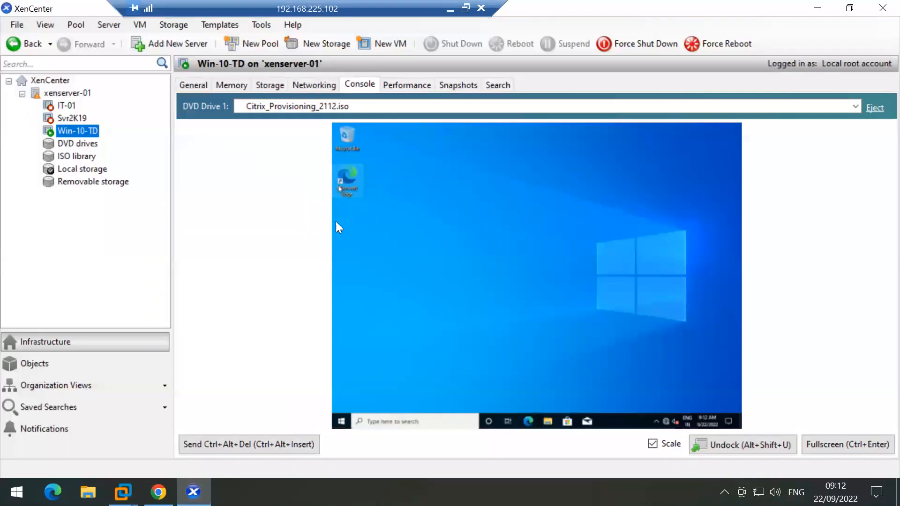
pyautogui.click(341, 421)
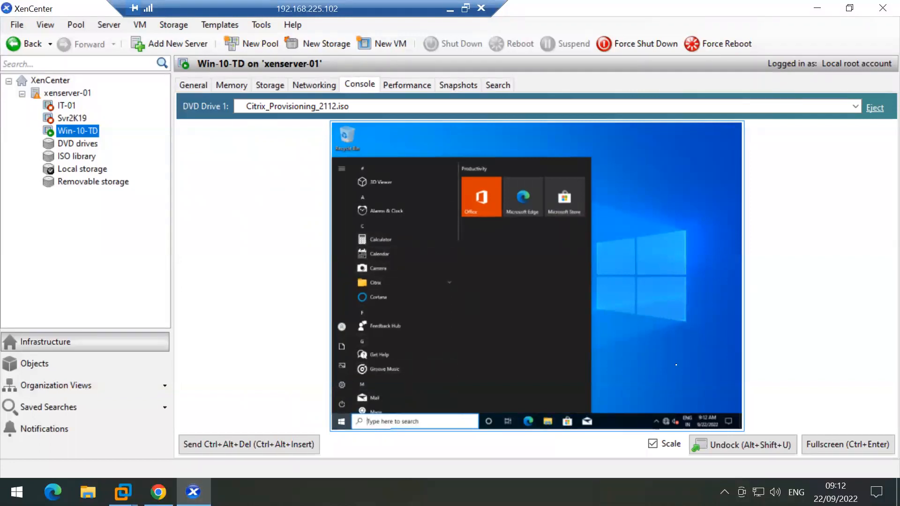
# Step: View the Win-10-TD console full screen, close the app list, and return to windowed mode
pyautogui.click(852, 446)
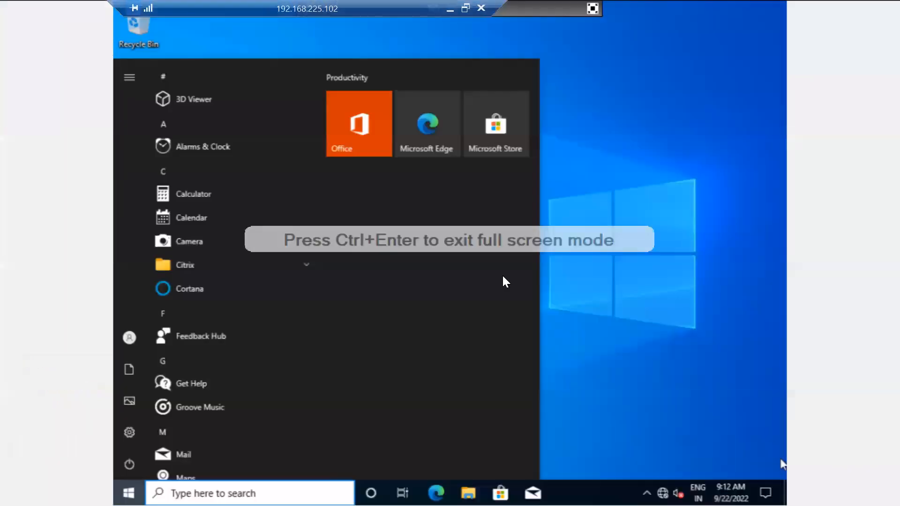
pyautogui.click(641, 160)
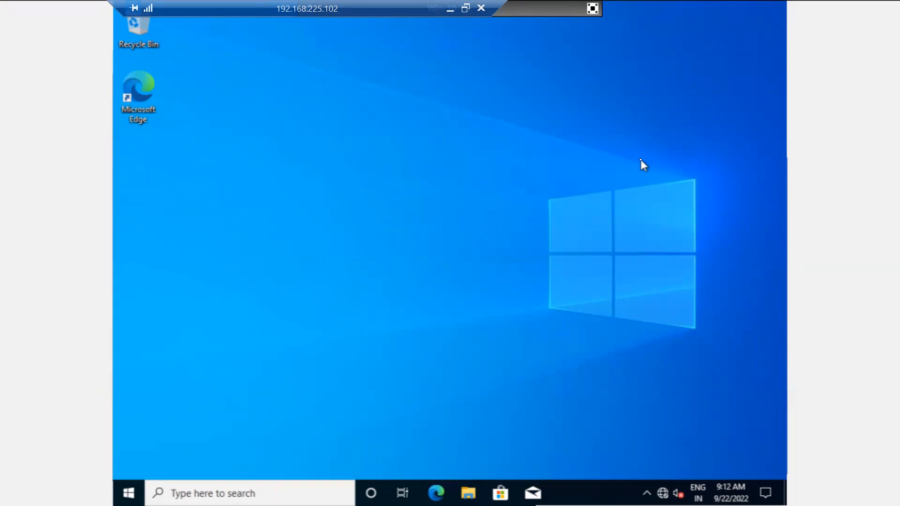
pyautogui.click(592, 8)
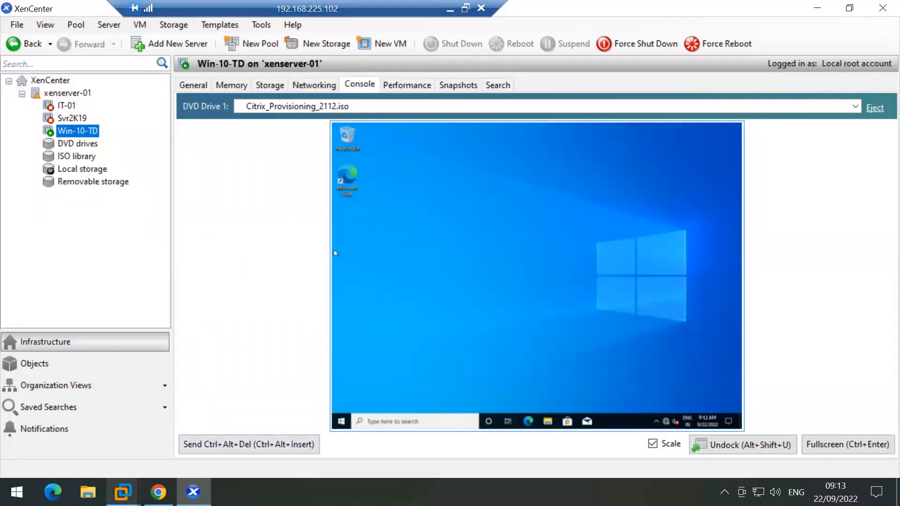
pyautogui.click(123, 492)
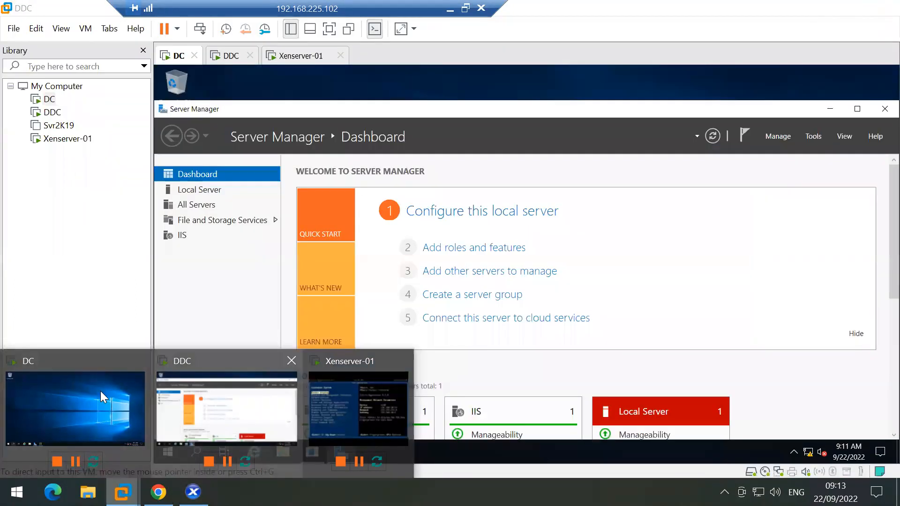
# Step: Restore the Provisioning Console on the DC VM and list the Windows collection's devices
pyautogui.click(100, 391)
pyautogui.click(341, 451)
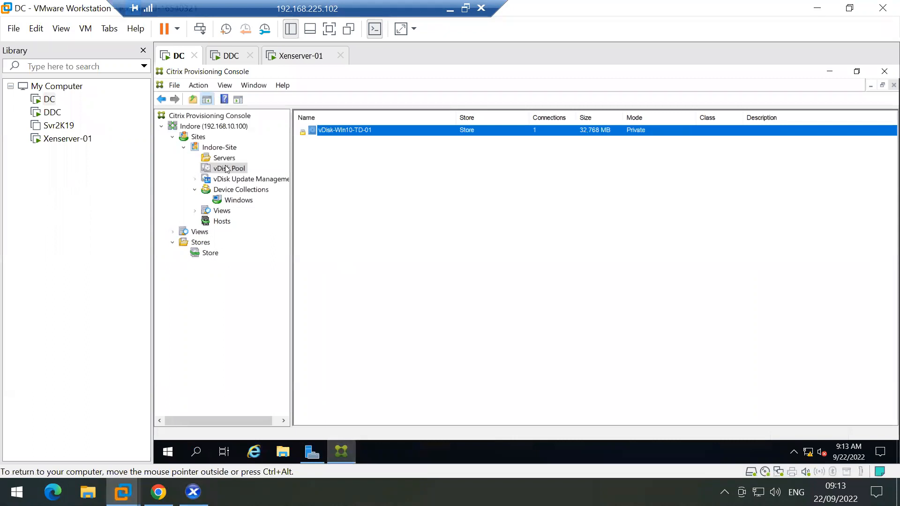
pyautogui.click(238, 201)
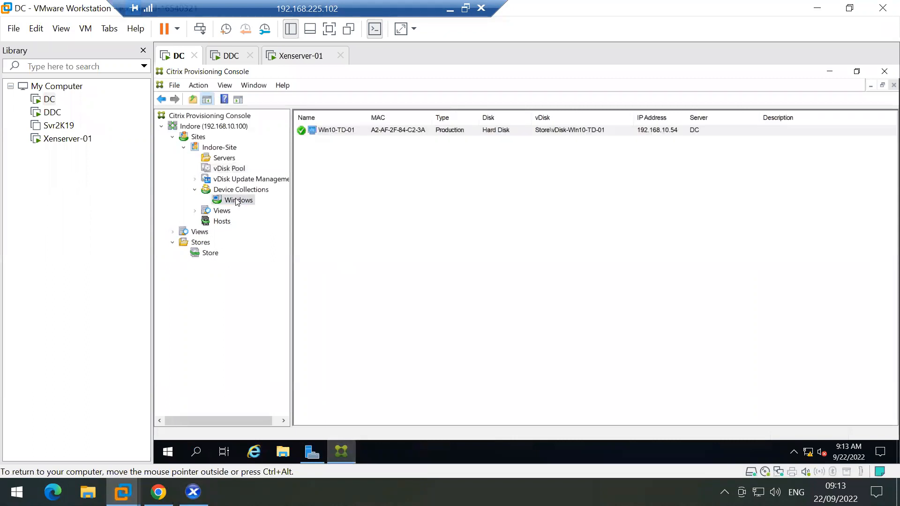
# Step: Create Win10-TD-01's Active Directory machine account in TechMTech.com's VM organization unit
pyautogui.rightClick(348, 127)
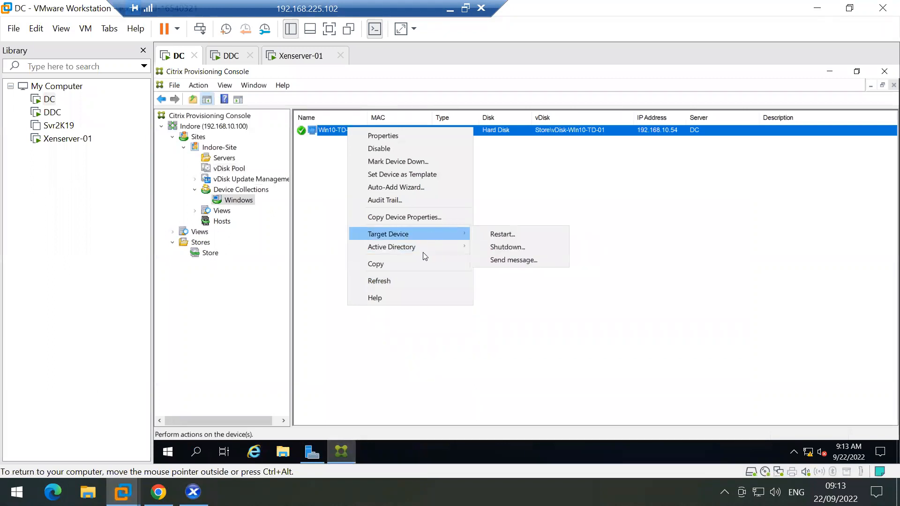
pyautogui.moveTo(436, 248)
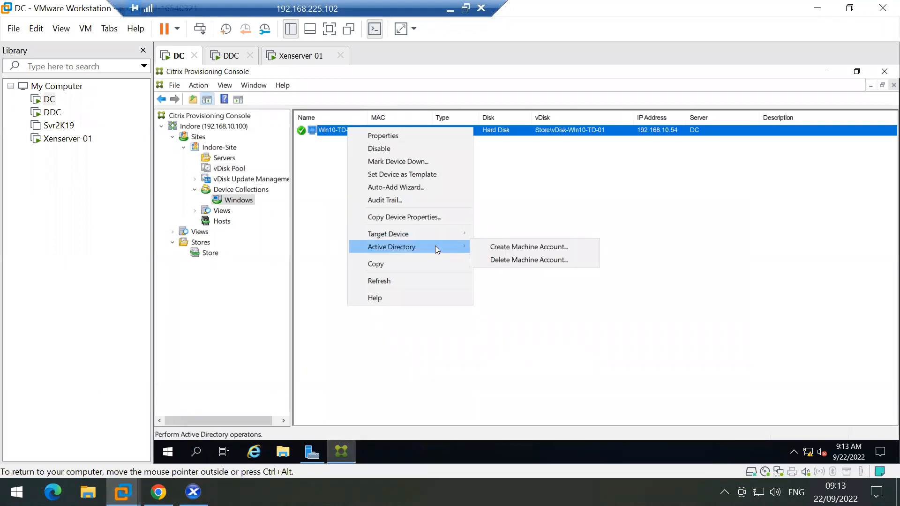
pyautogui.click(511, 250)
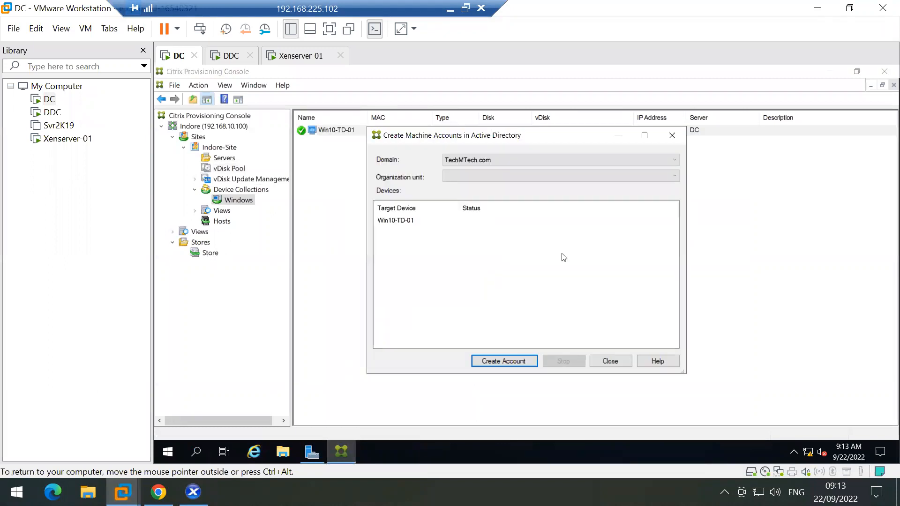
pyautogui.click(416, 222)
pyautogui.click(482, 175)
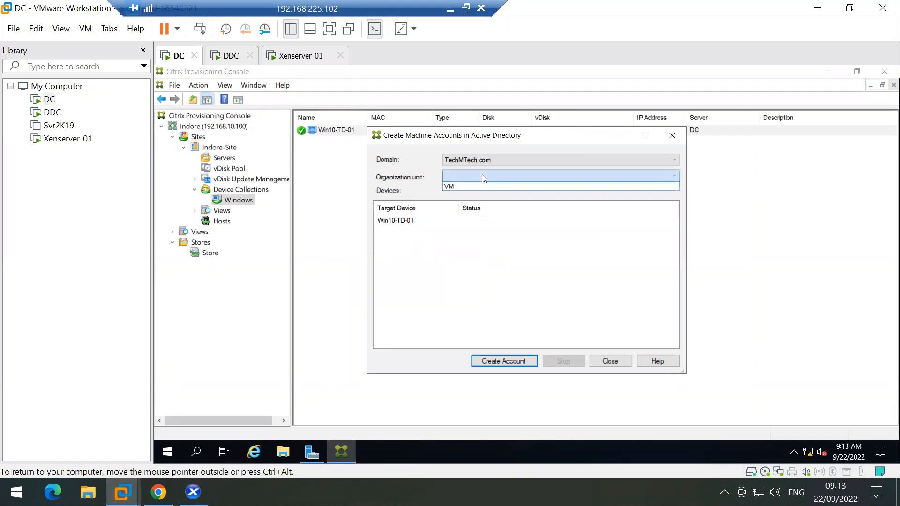
pyautogui.click(482, 174)
pyautogui.click(479, 172)
pyautogui.click(468, 186)
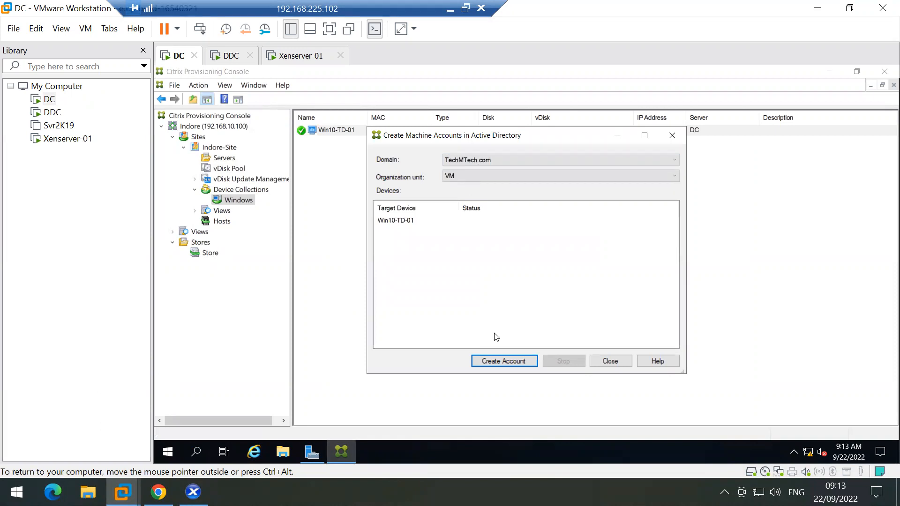
pyautogui.click(502, 362)
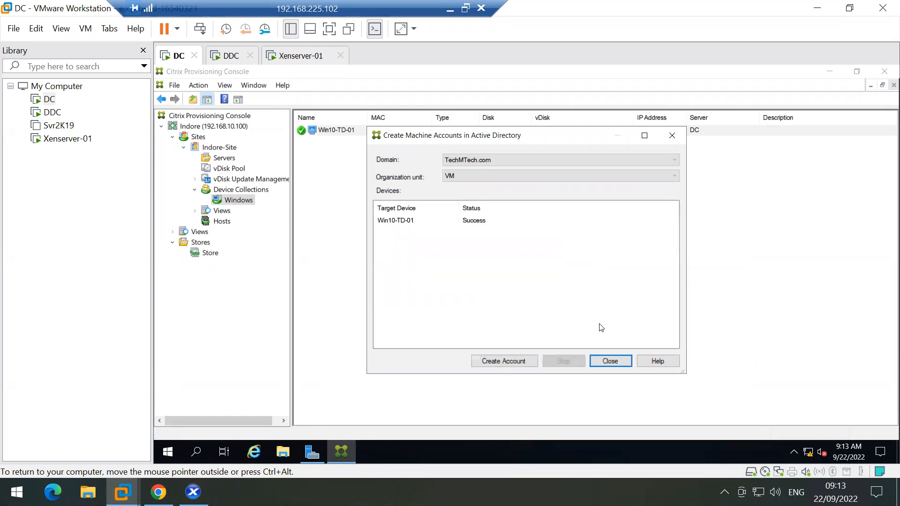
pyautogui.click(608, 362)
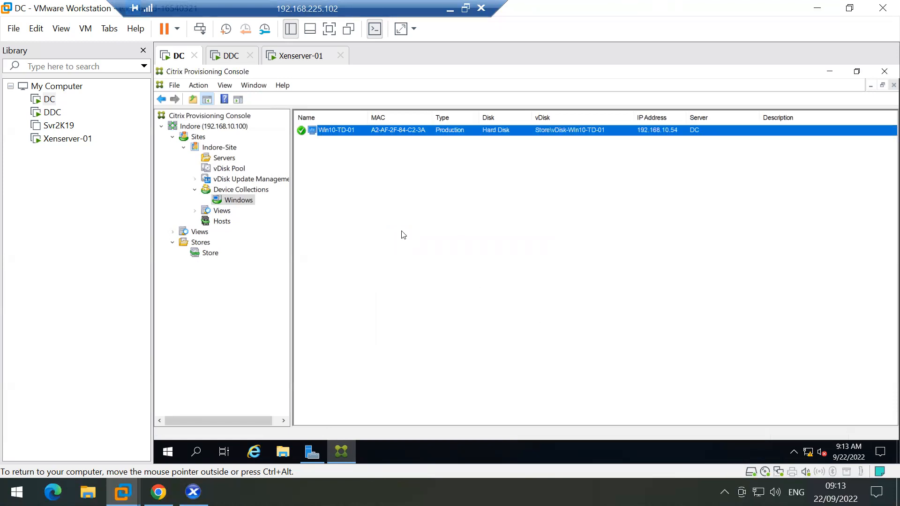
pyautogui.click(404, 235)
# Step: Inspect the Win-10-TD VM and Win10-TD-01 device action menus without running any action
pyautogui.click(349, 135)
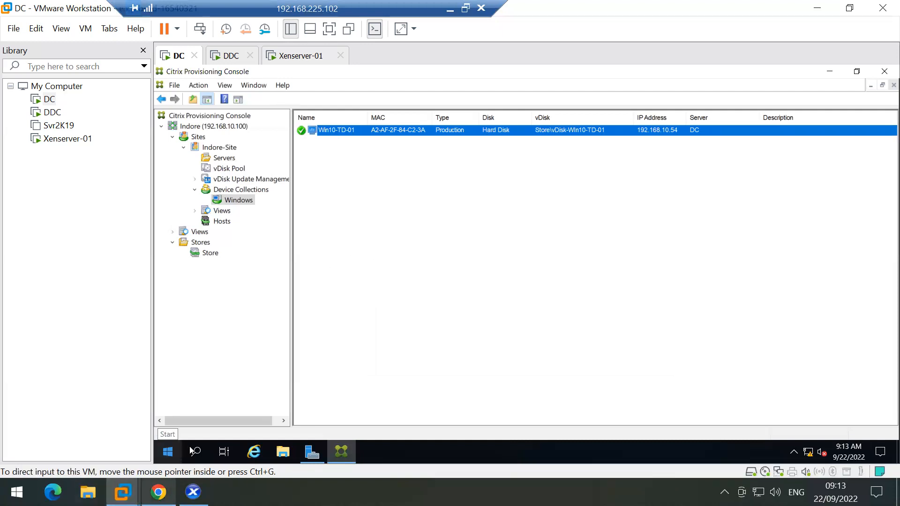
pyautogui.click(193, 492)
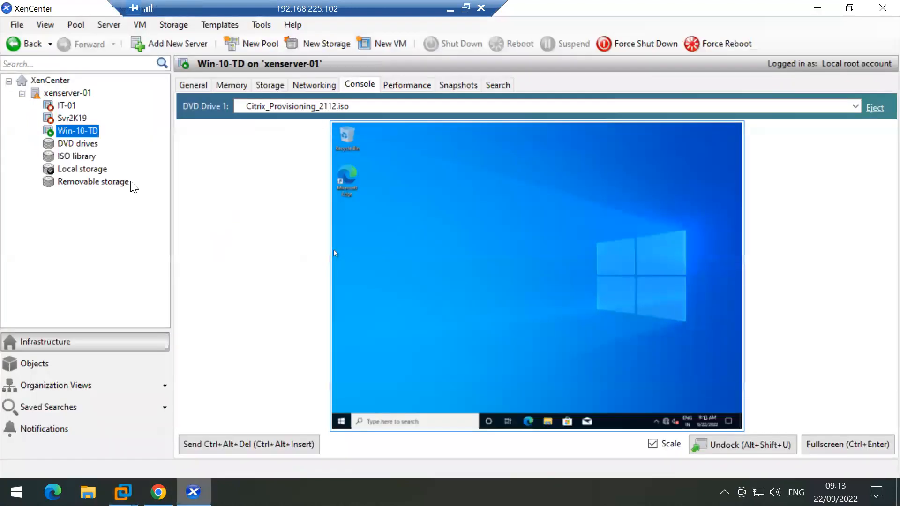
pyautogui.rightClick(77, 135)
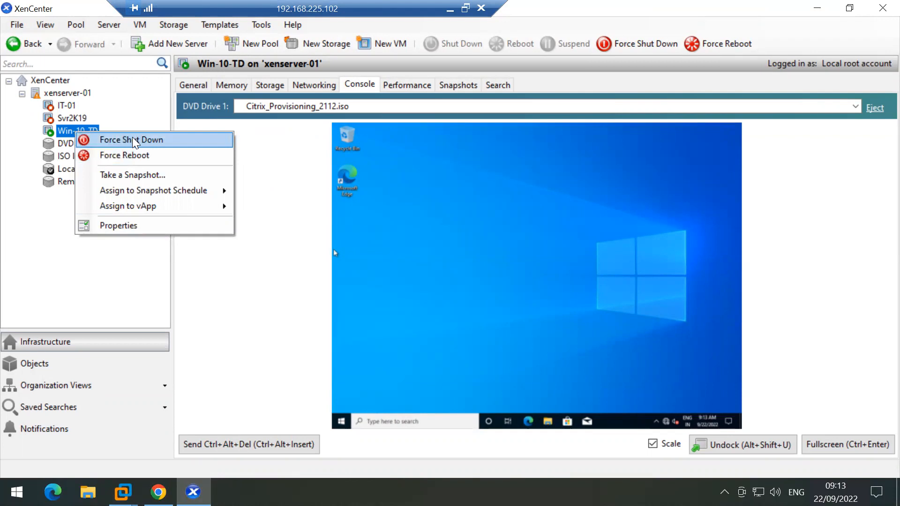
pyautogui.click(333, 249)
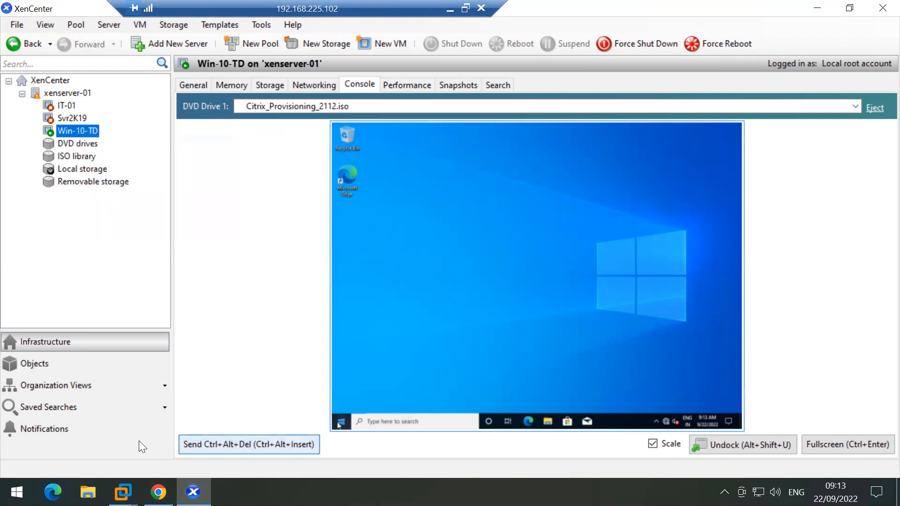
pyautogui.click(122, 492)
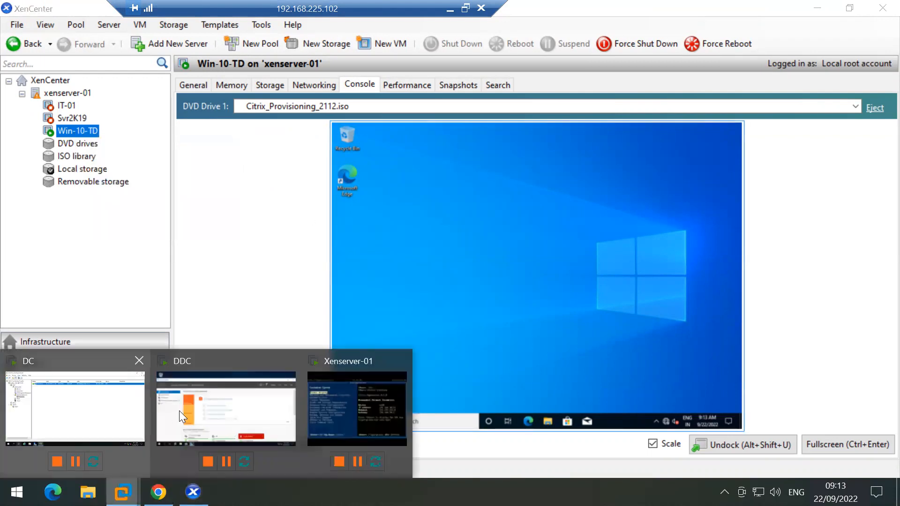
pyautogui.click(92, 406)
pyautogui.rightClick(355, 136)
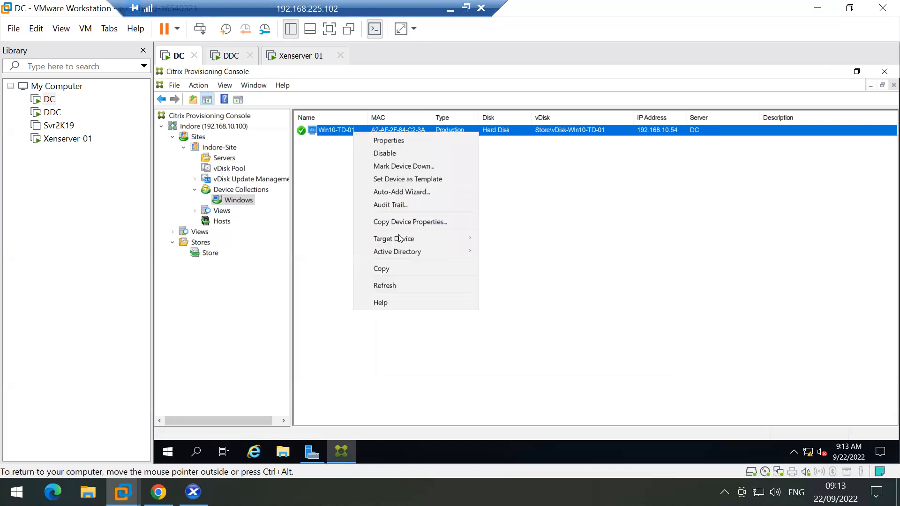
pyautogui.moveTo(429, 237)
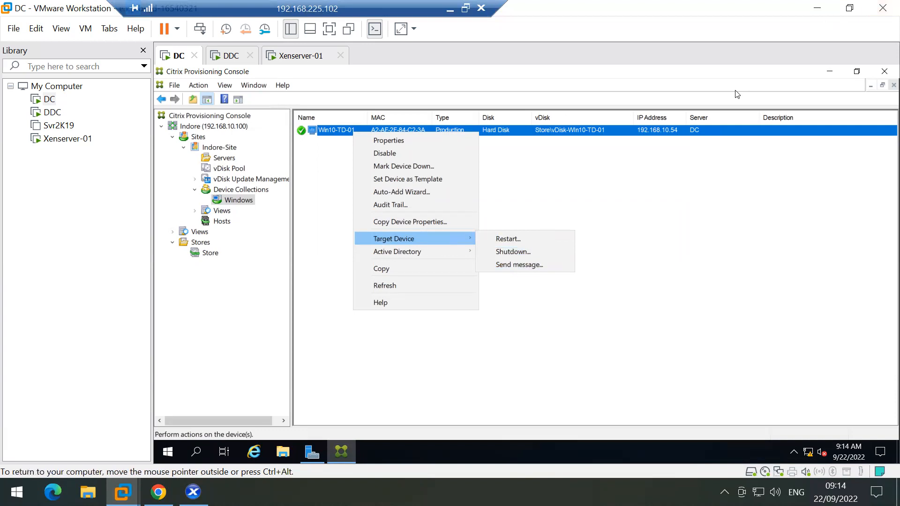
# Step: Shut down Windows 10 on the Win-10-TD console from Start > Power, then minimize XenCenter
pyautogui.click(193, 491)
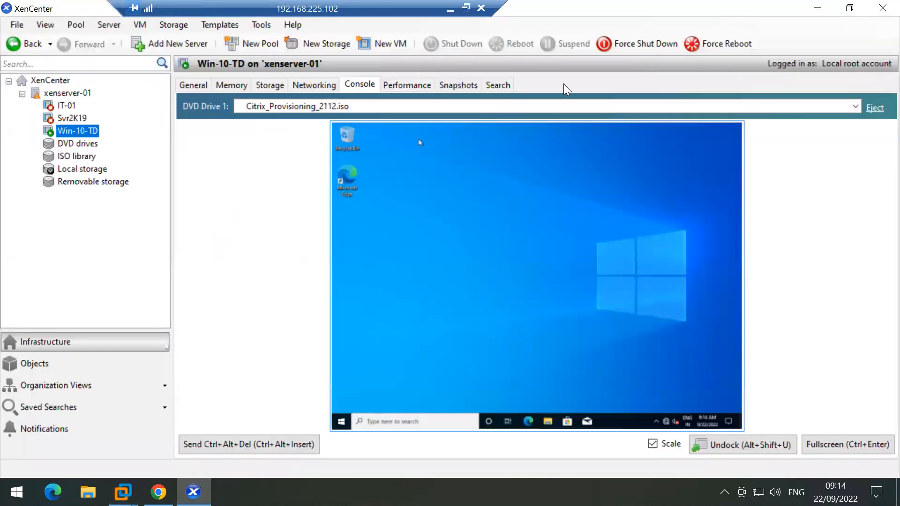
pyautogui.click(340, 422)
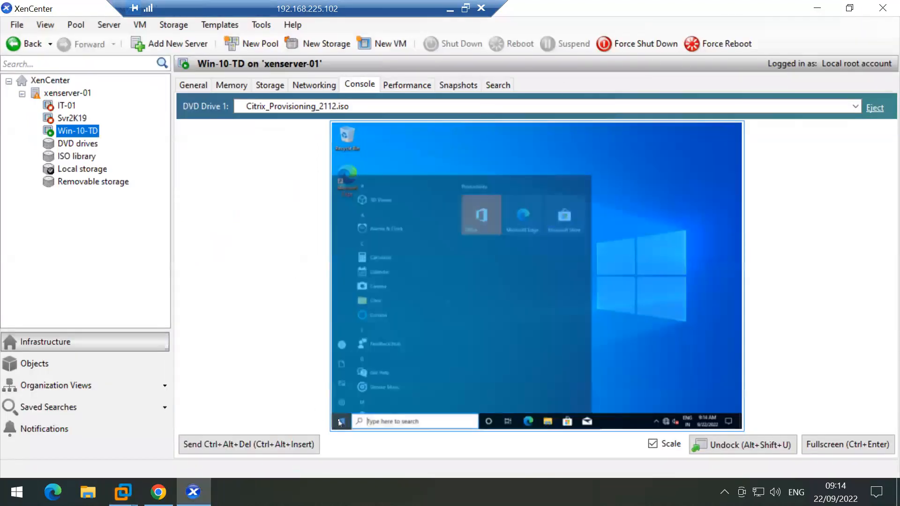
pyautogui.moveTo(344, 411)
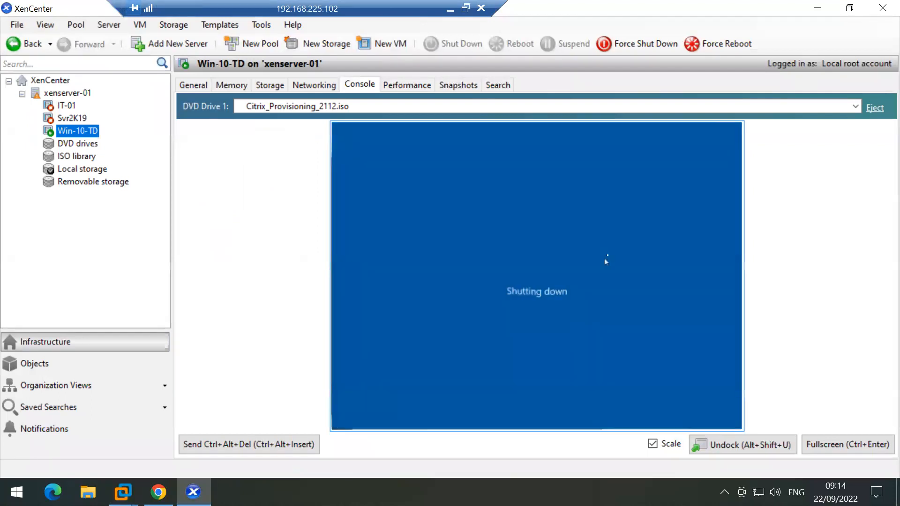
pyautogui.click(817, 8)
# Step: List vDisk-Win10-TD-01 in the Indore-Site Store and widen the Name column to read it
pyautogui.click(323, 213)
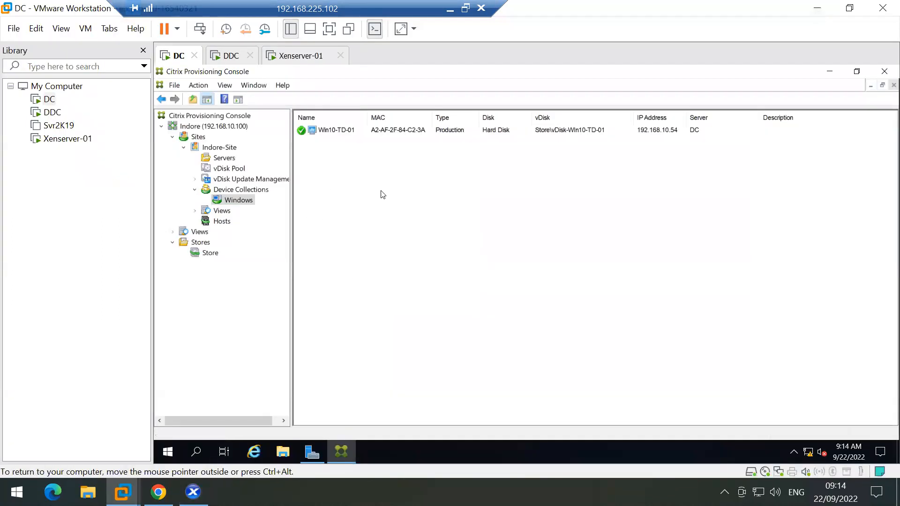
pyautogui.click(227, 169)
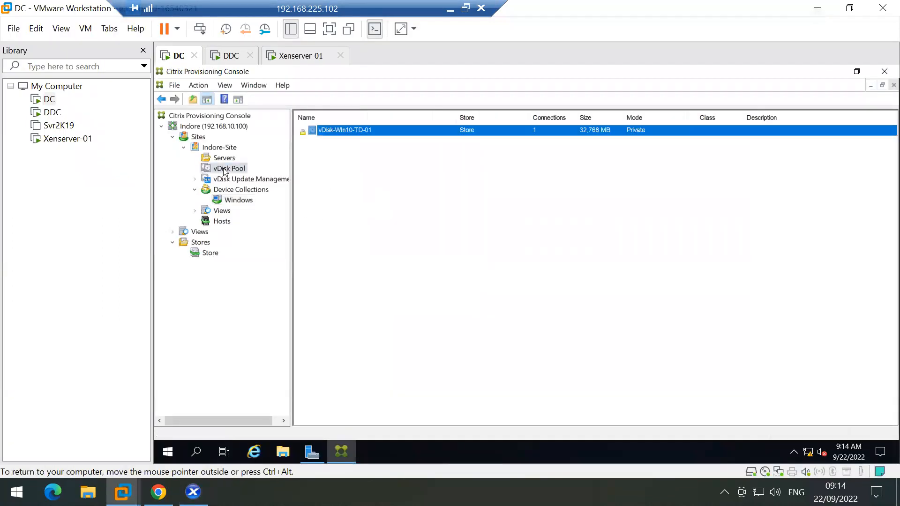
pyautogui.click(209, 255)
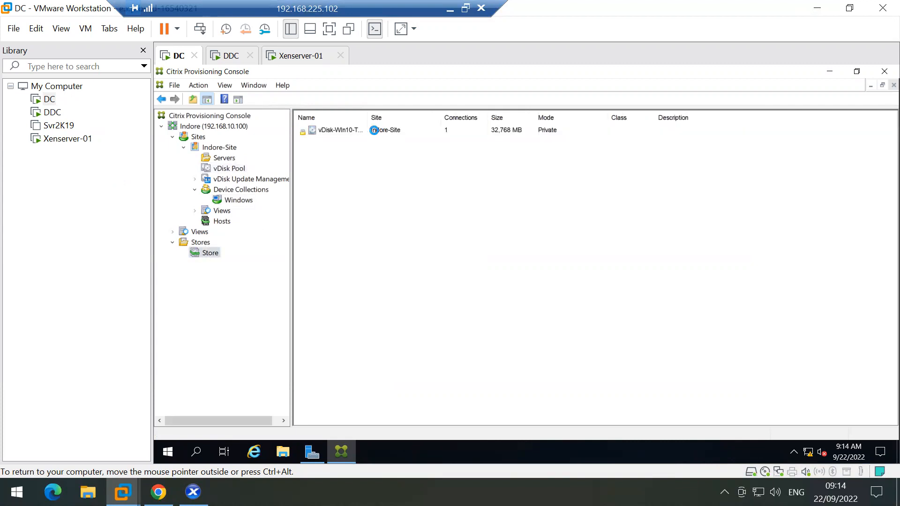
pyautogui.click(375, 131)
pyautogui.moveTo(369, 117); pyautogui.dragTo(446, 118)
pyautogui.rightClick(372, 133)
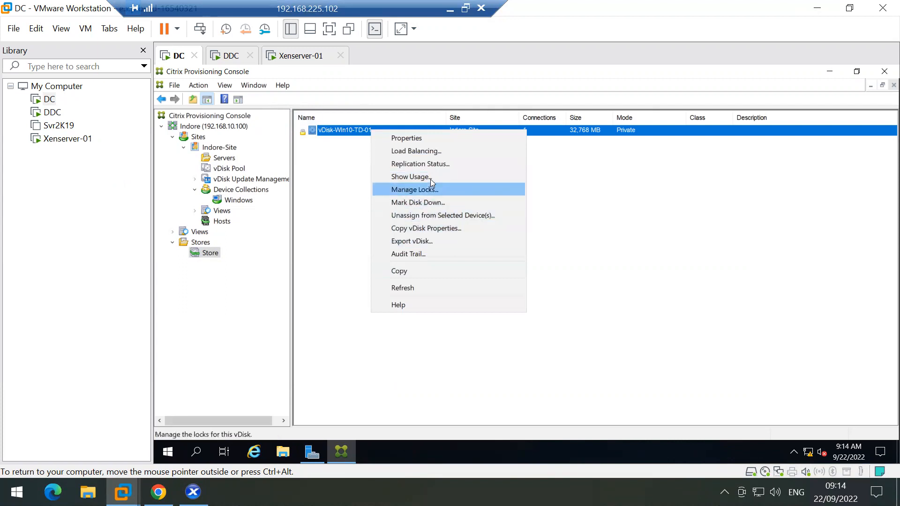
# Step: Remove the lock on vDisk-Win10-TD-01 through Manage Locks so connections drop to 0
pyautogui.click(420, 190)
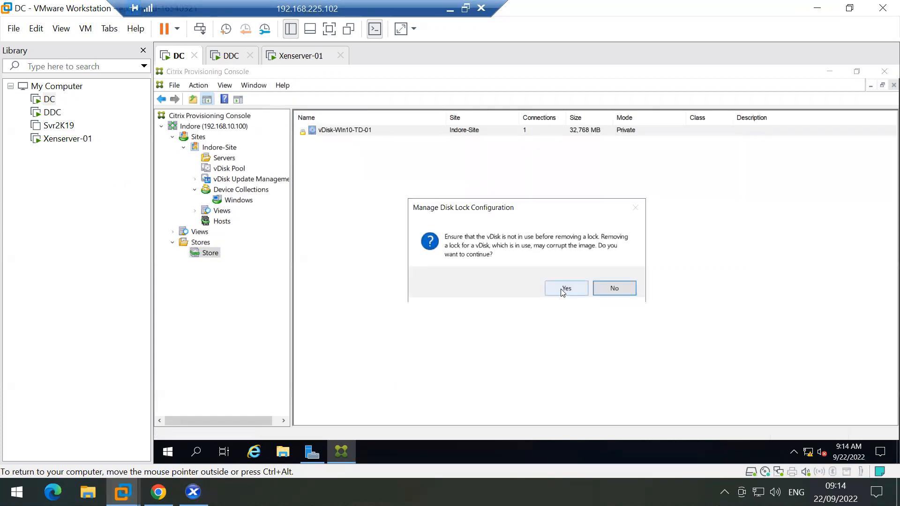
pyautogui.click(563, 291)
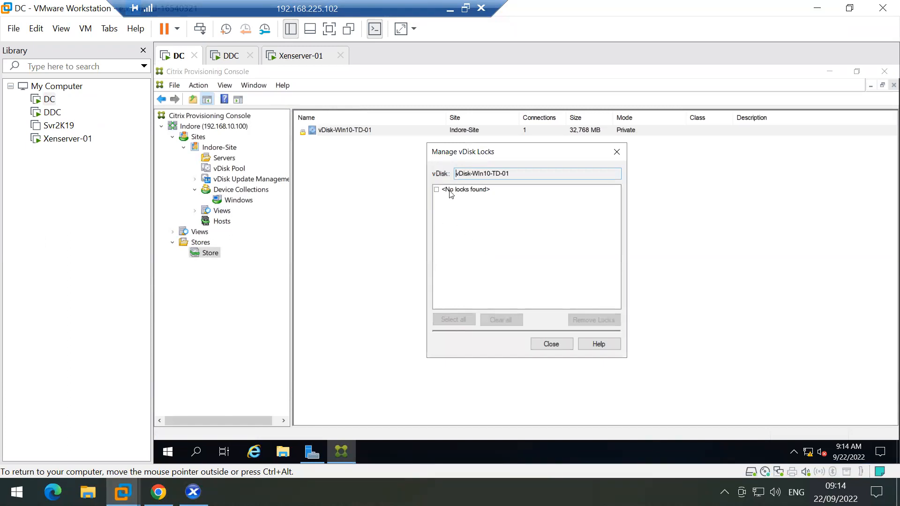
pyautogui.click(449, 191)
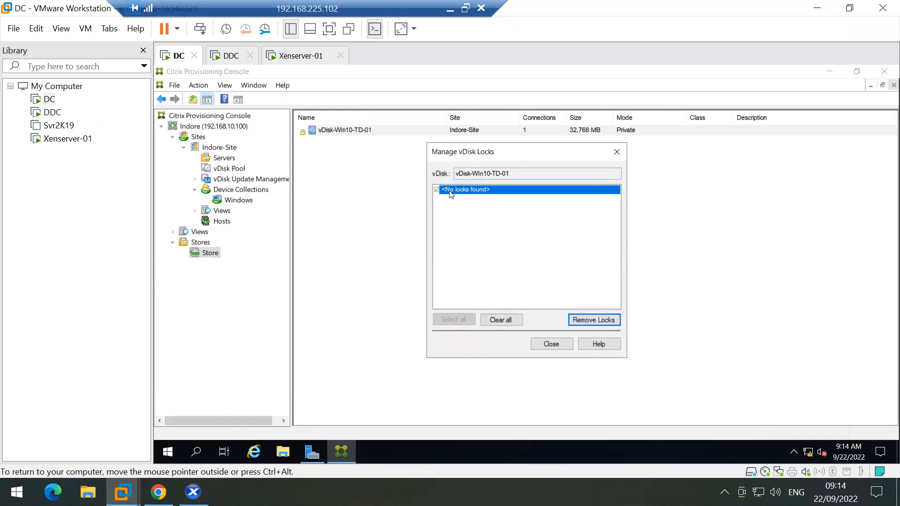
pyautogui.click(550, 345)
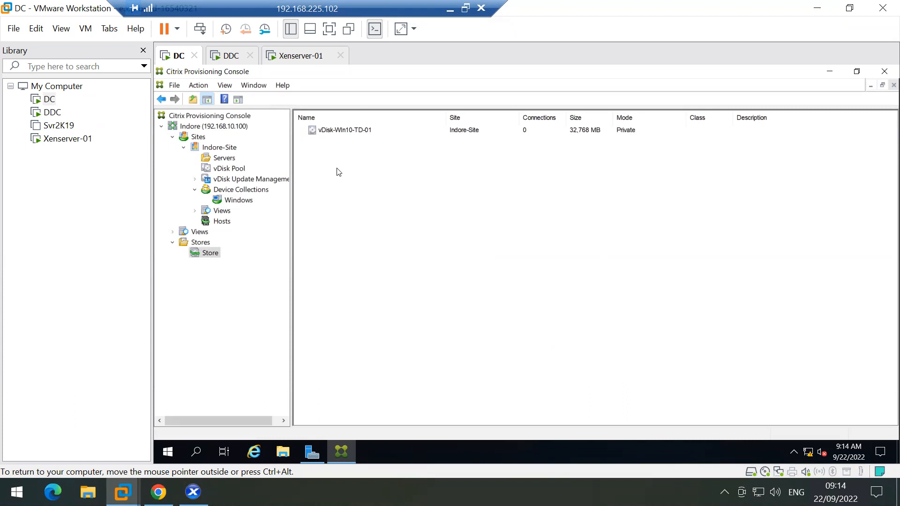
pyautogui.click(323, 130)
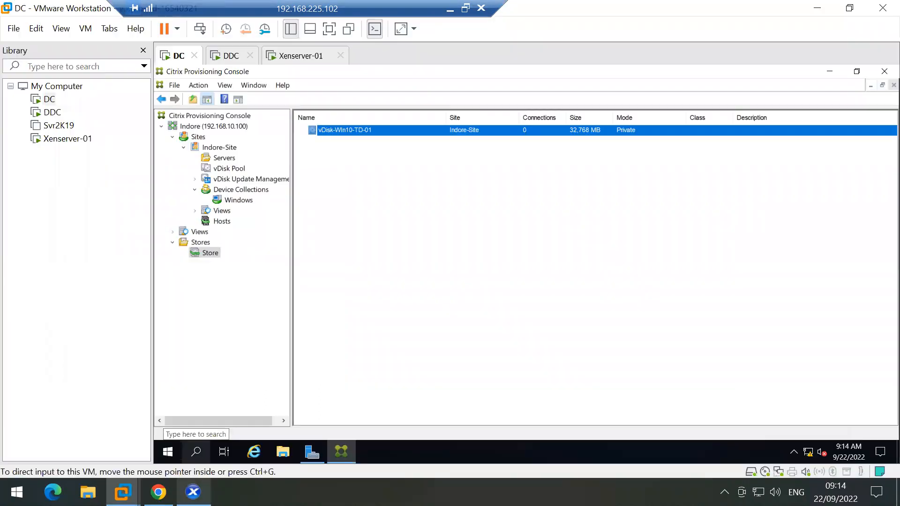
# Step: Dismiss the vDisk menu and show the Windows collection listing Win10-TD-01 as Production
pyautogui.rightClick(346, 131)
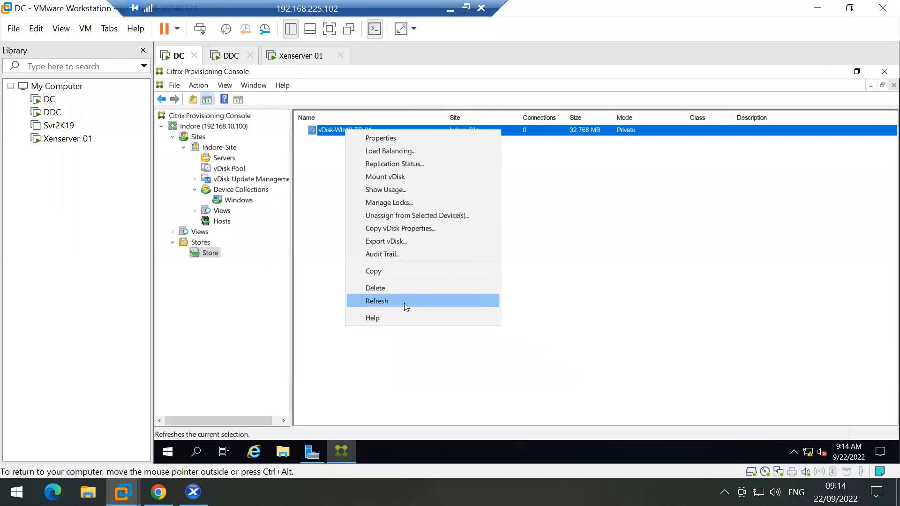
pyautogui.click(558, 264)
pyautogui.click(559, 265)
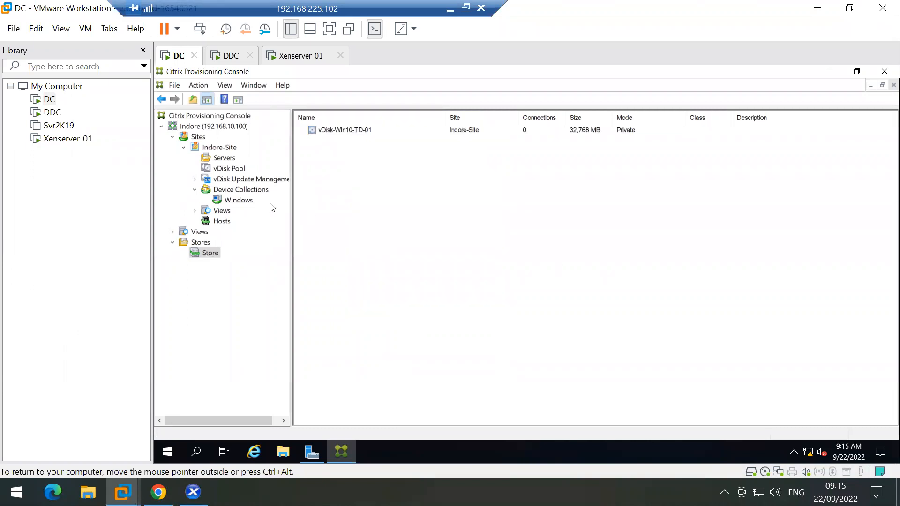
pyautogui.click(233, 203)
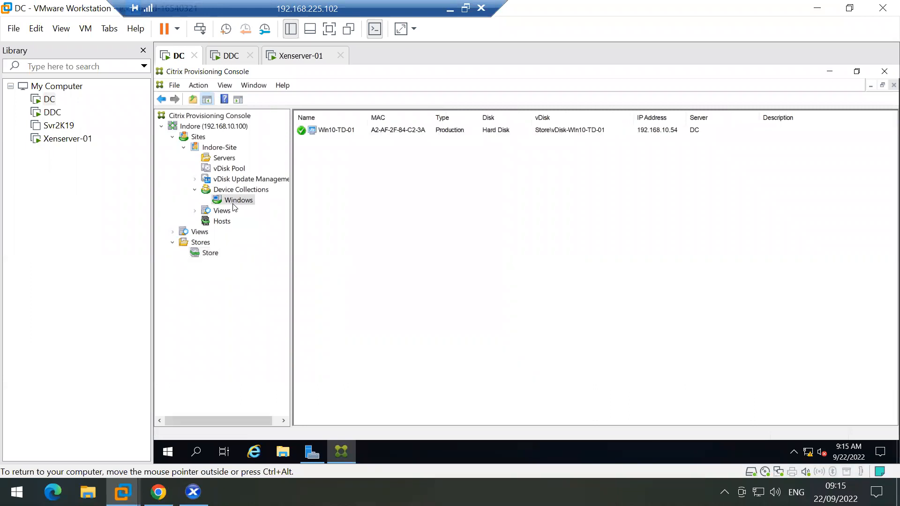
# Step: Review Win10-TD-01's vDisks and Authentication tabs in its properties, then close them
pyautogui.click(322, 130)
pyautogui.rightClick(321, 129)
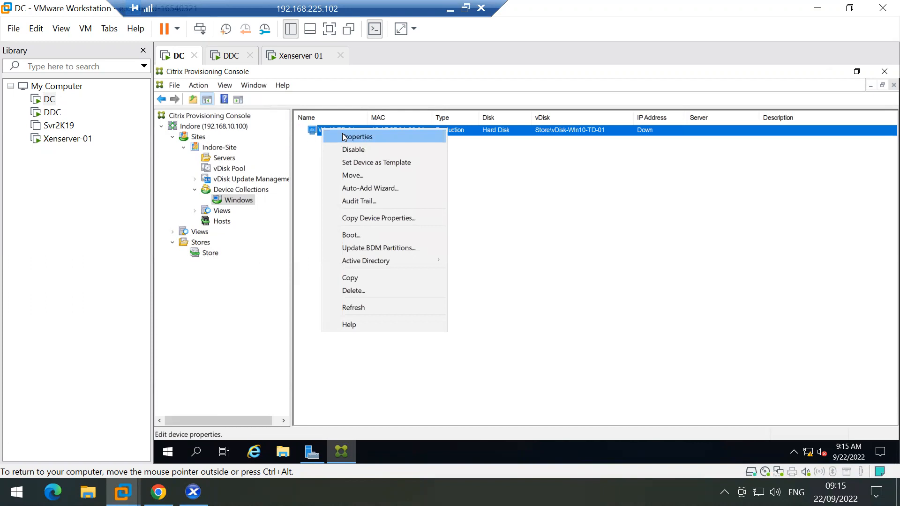
pyautogui.click(344, 136)
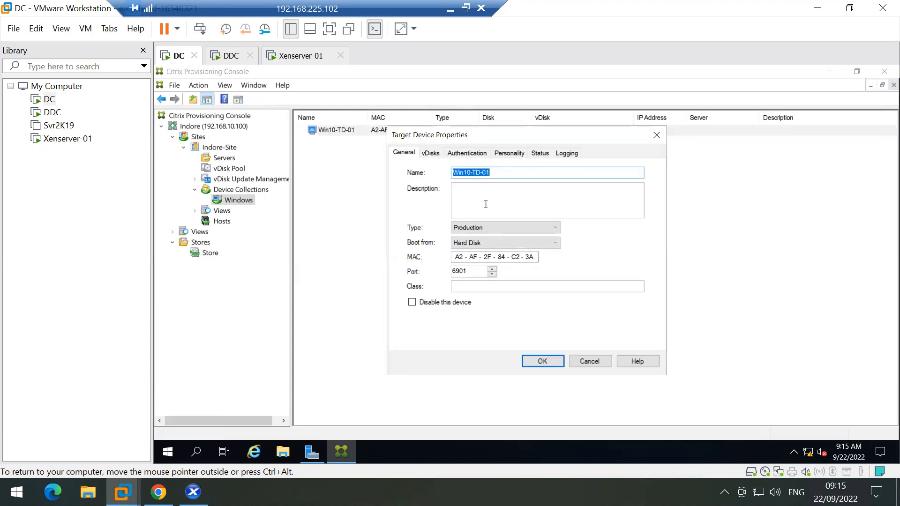
pyautogui.click(431, 153)
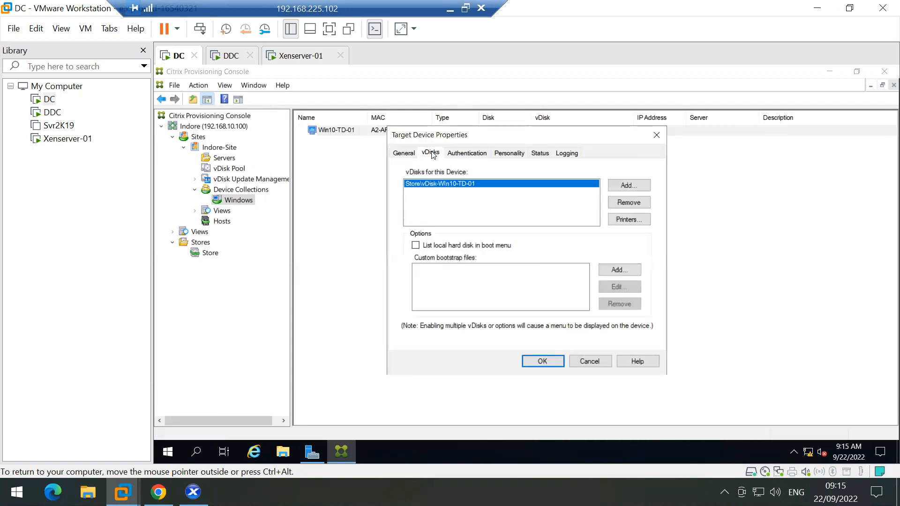
pyautogui.click(470, 155)
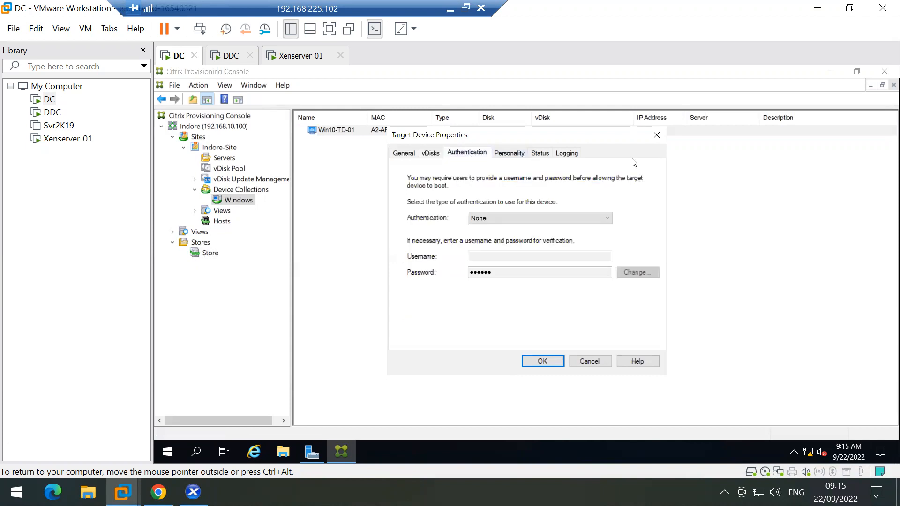
pyautogui.click(657, 135)
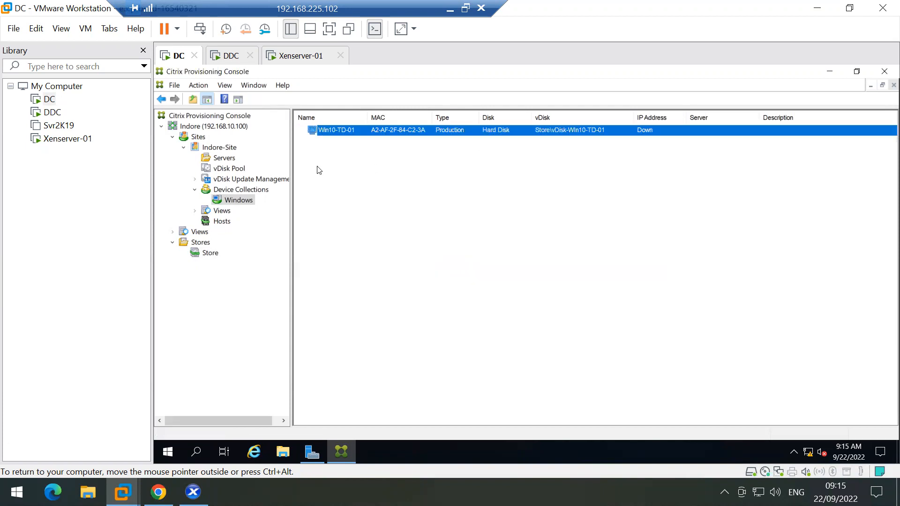
pyautogui.click(226, 170)
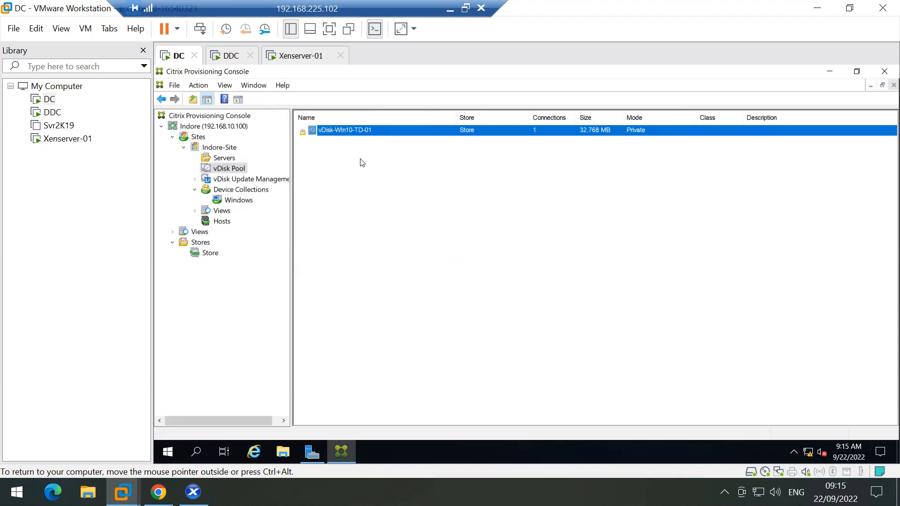
# Step: Select vDisk-Win10-TD-01 in the vDisk Pool (0 connections, 32,768 MB, Private) and open the pool's actions
pyautogui.click(372, 201)
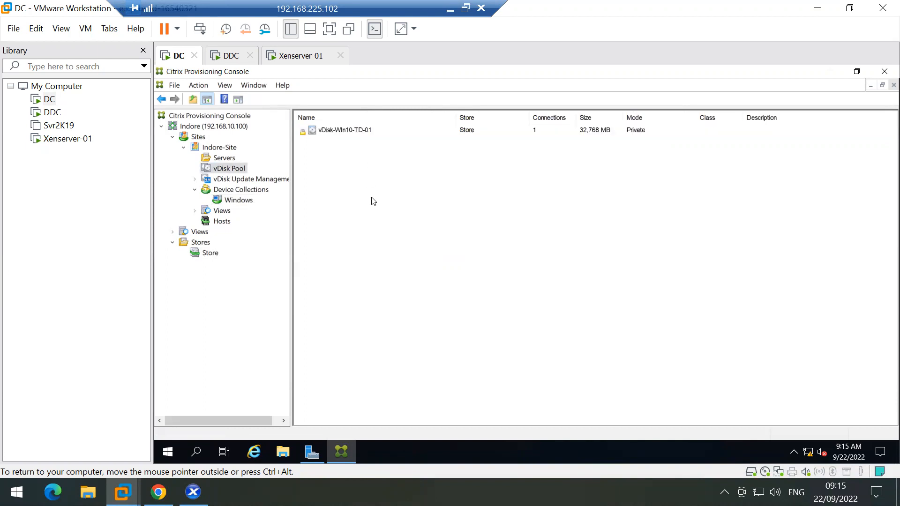
pyautogui.click(340, 131)
pyautogui.rightClick(341, 133)
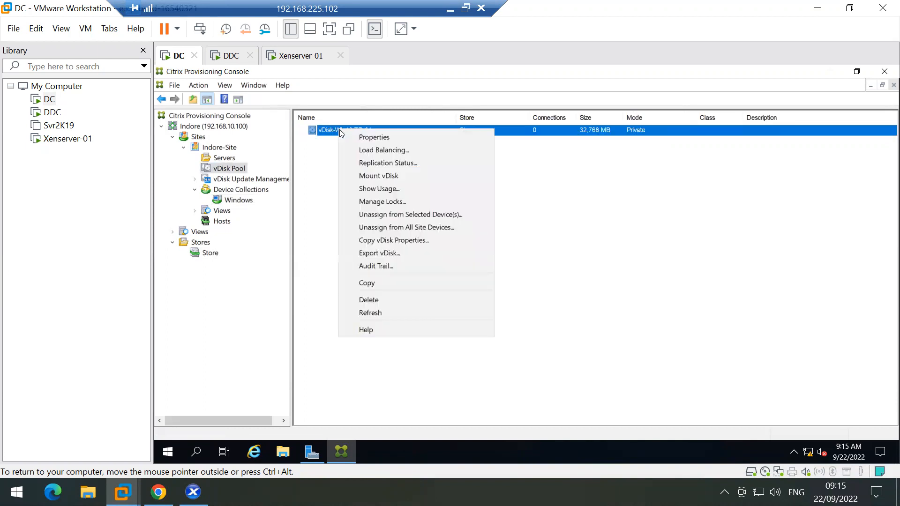
pyautogui.click(315, 154)
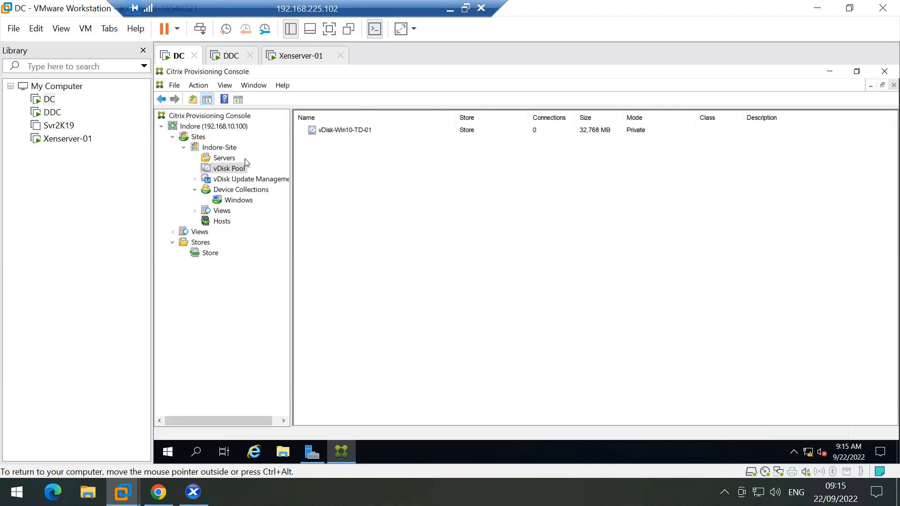
pyautogui.rightClick(229, 169)
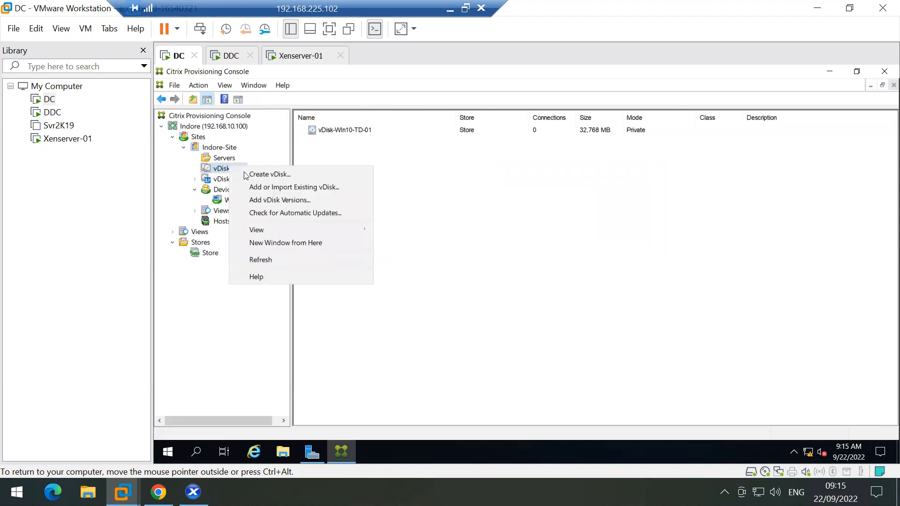
pyautogui.click(265, 188)
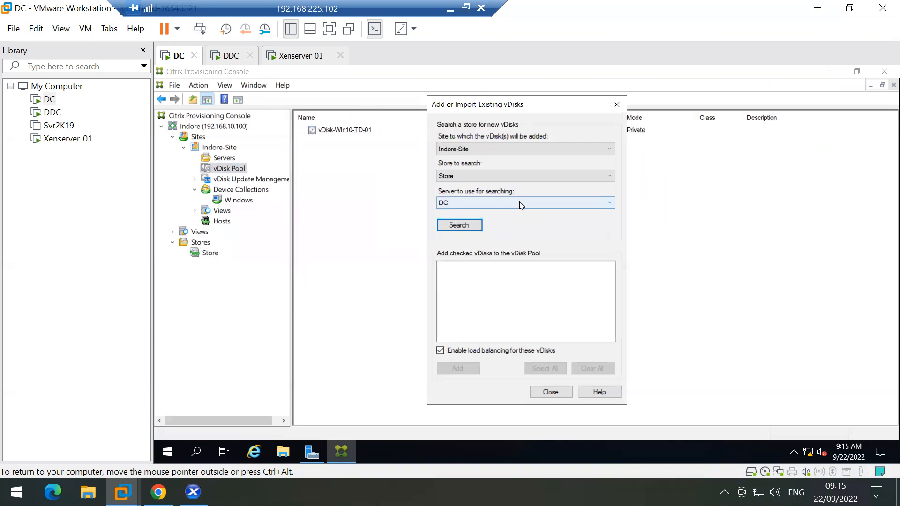
pyautogui.click(457, 227)
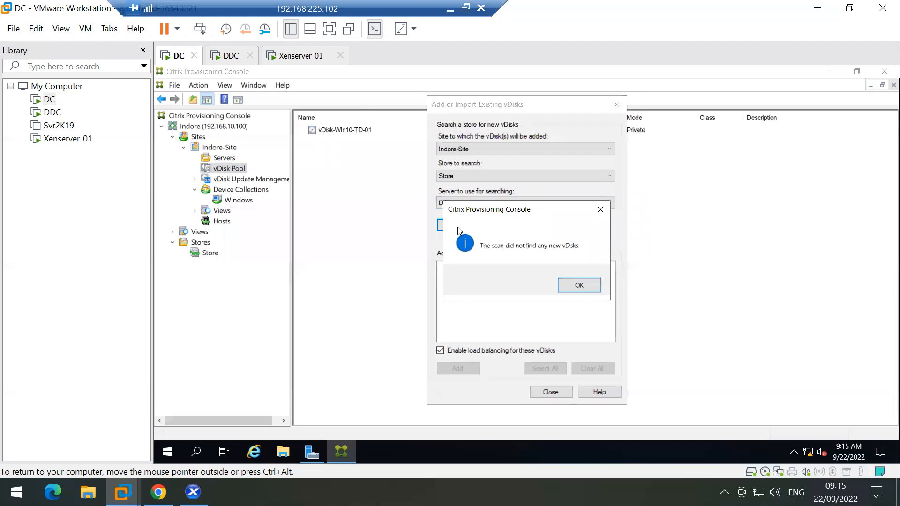
pyautogui.click(571, 287)
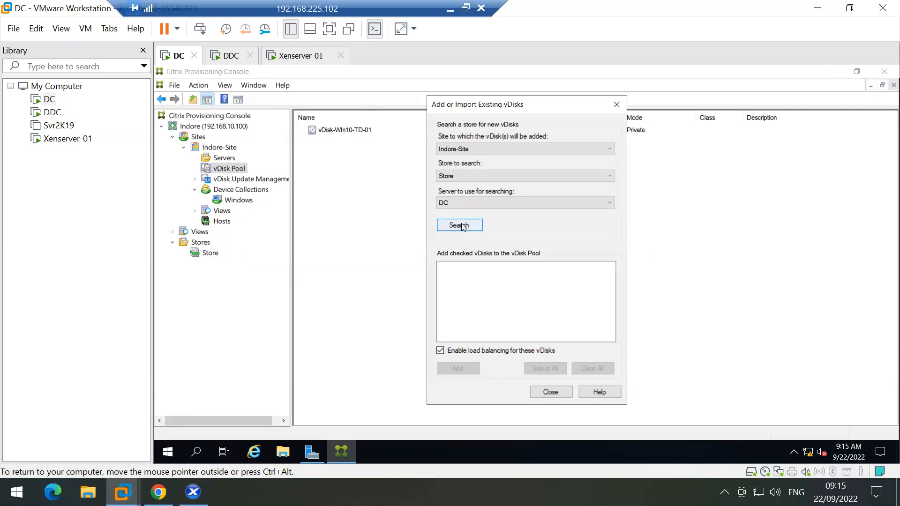
pyautogui.click(551, 392)
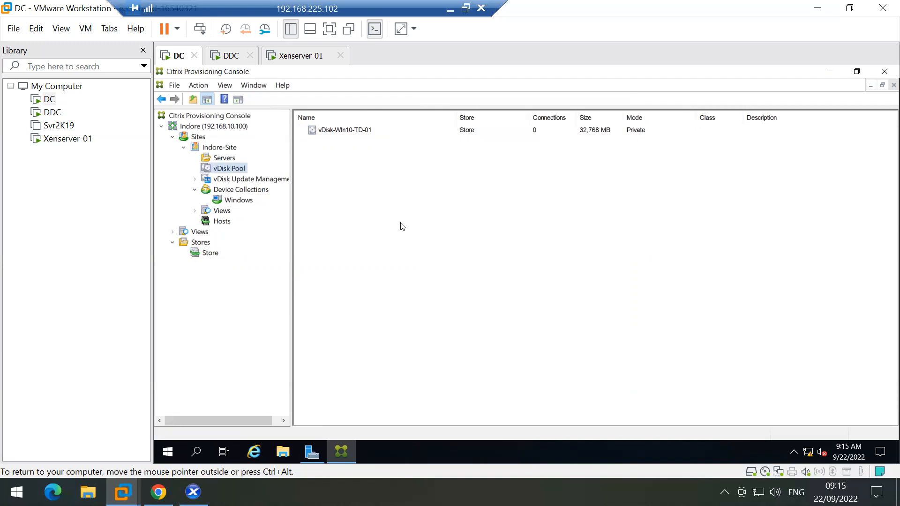
pyautogui.rightClick(230, 169)
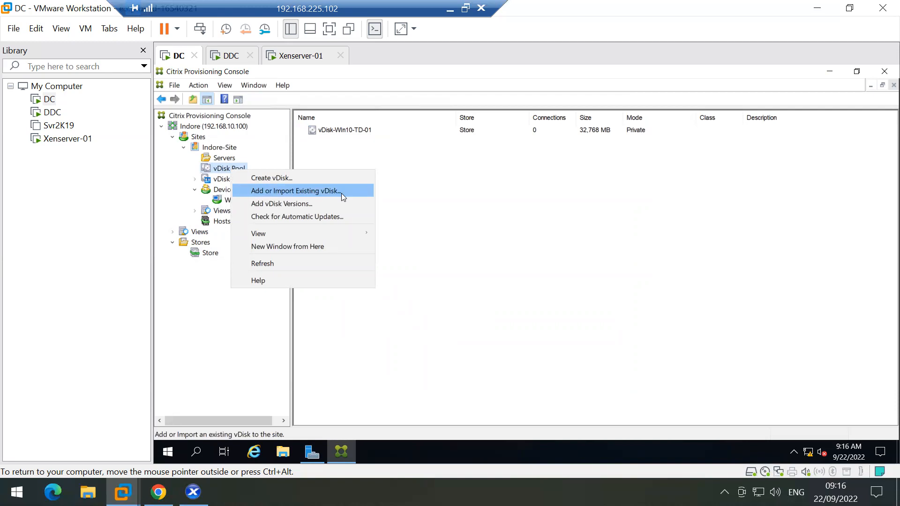
pyautogui.click(442, 217)
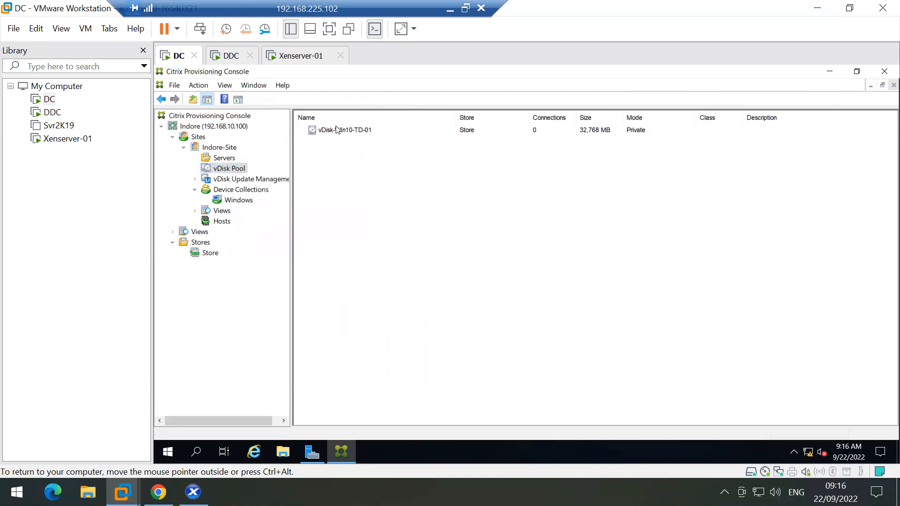
pyautogui.rightClick(335, 126)
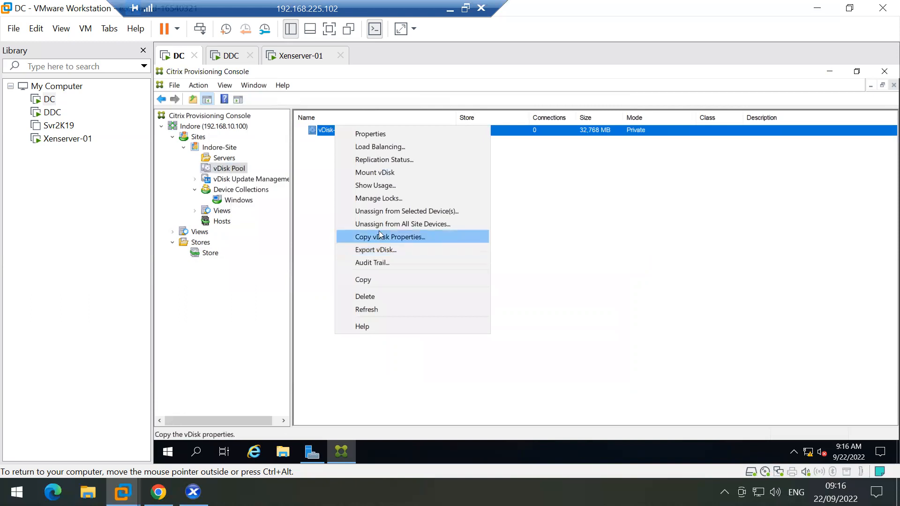
pyautogui.click(365, 134)
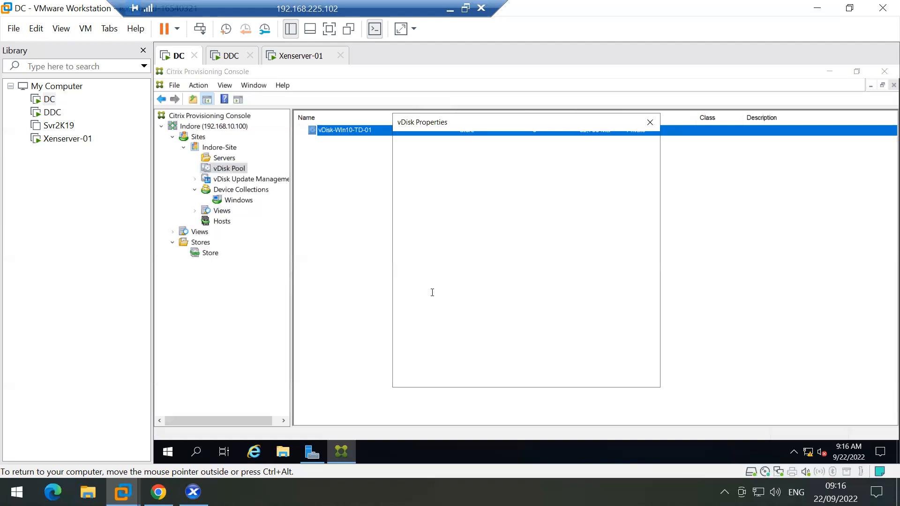
pyautogui.click(432, 293)
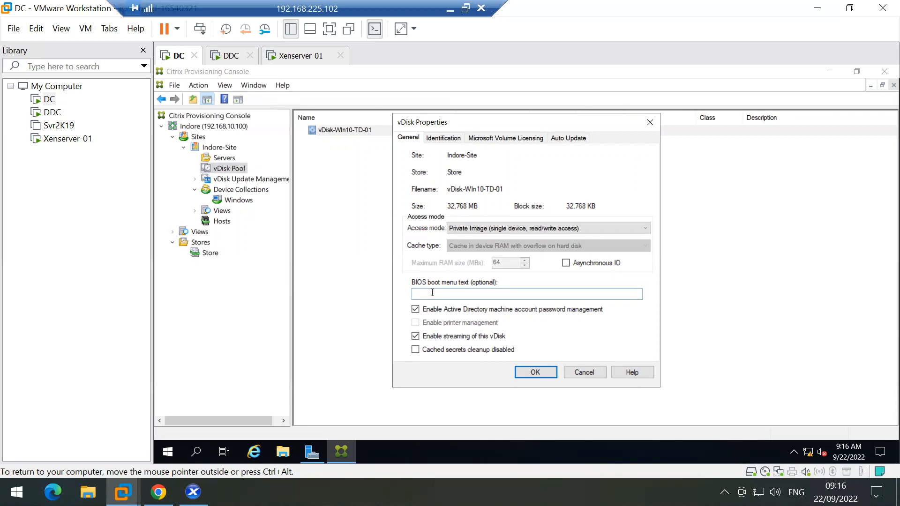
pyautogui.click(486, 230)
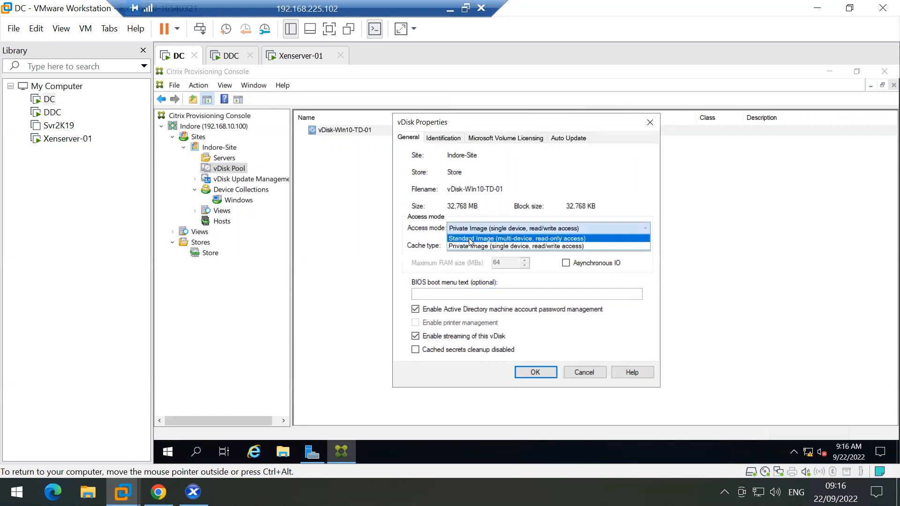
pyautogui.click(445, 139)
pyautogui.click(446, 139)
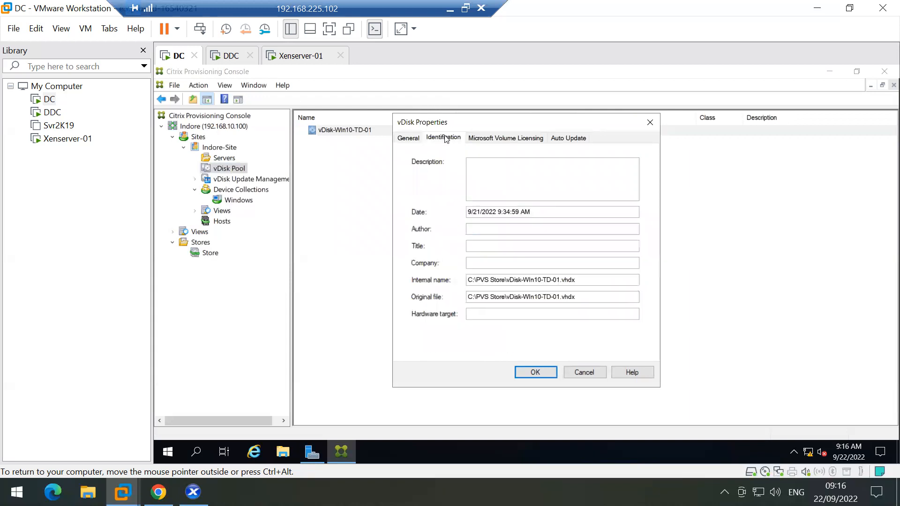
pyautogui.click(408, 137)
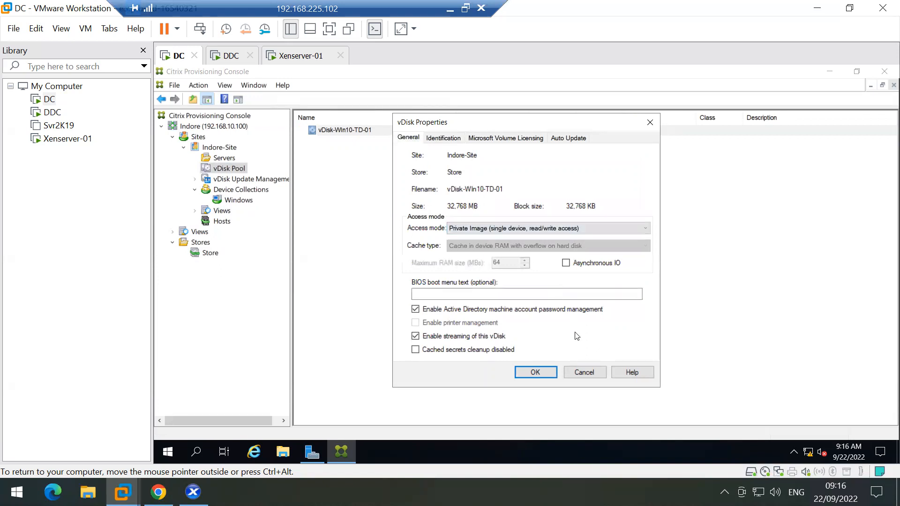
pyautogui.click(586, 372)
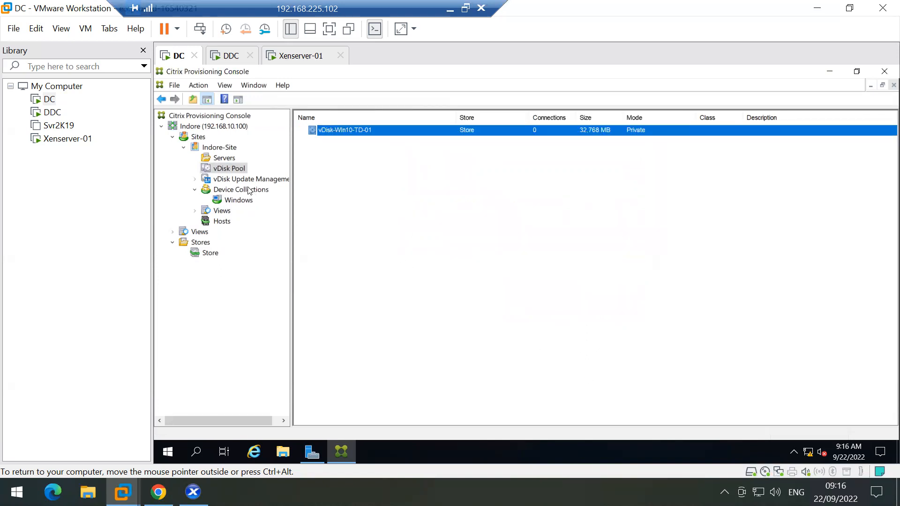
pyautogui.click(224, 158)
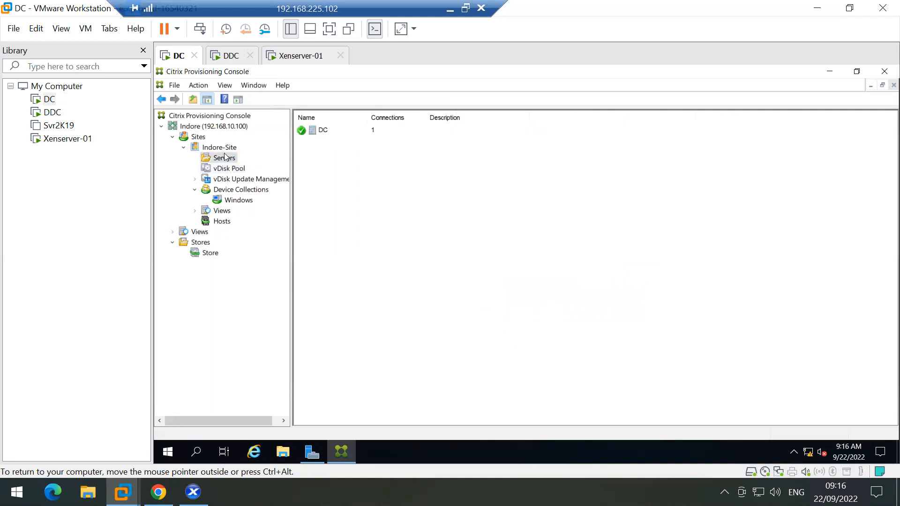
pyautogui.click(220, 148)
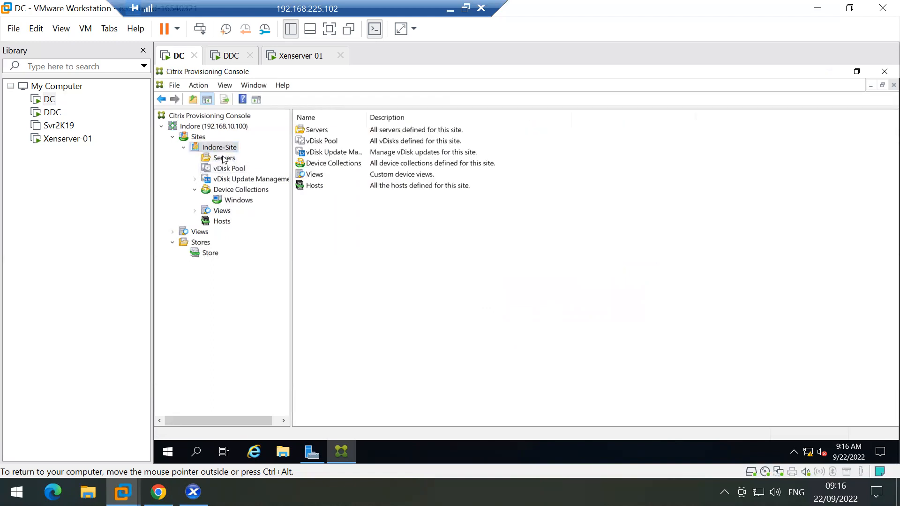
pyautogui.click(223, 159)
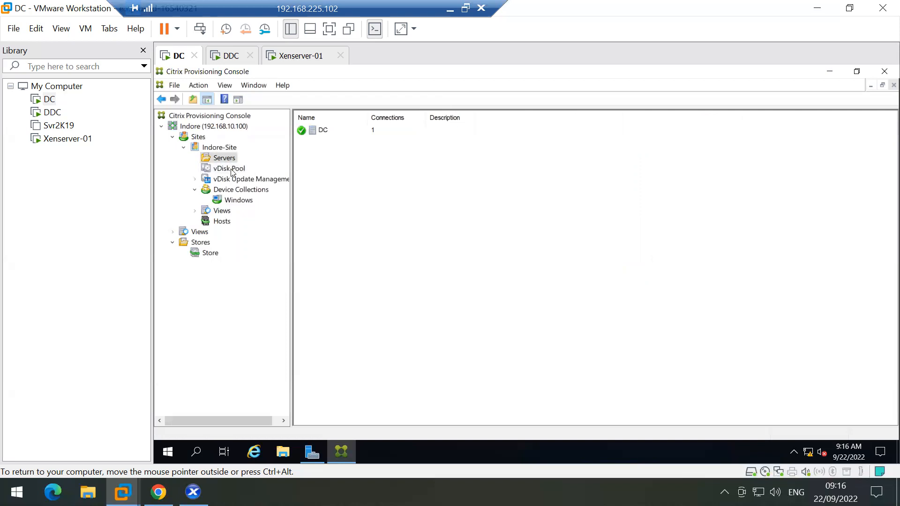
pyautogui.click(232, 170)
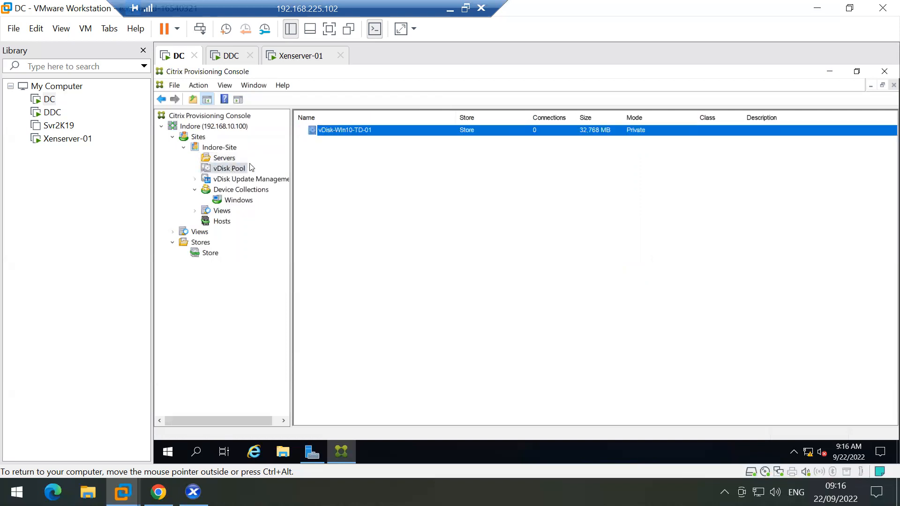
pyautogui.rightClick(344, 132)
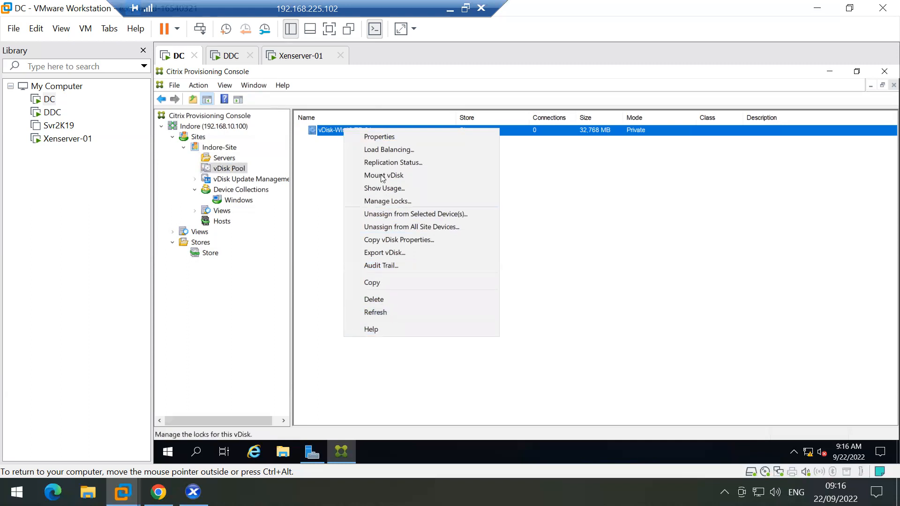
# Step: Review vDisk-Win10-TD-01's Identification, Volume Licensing (None) and Auto Update tabs unchanged, then list the Store
pyautogui.click(383, 136)
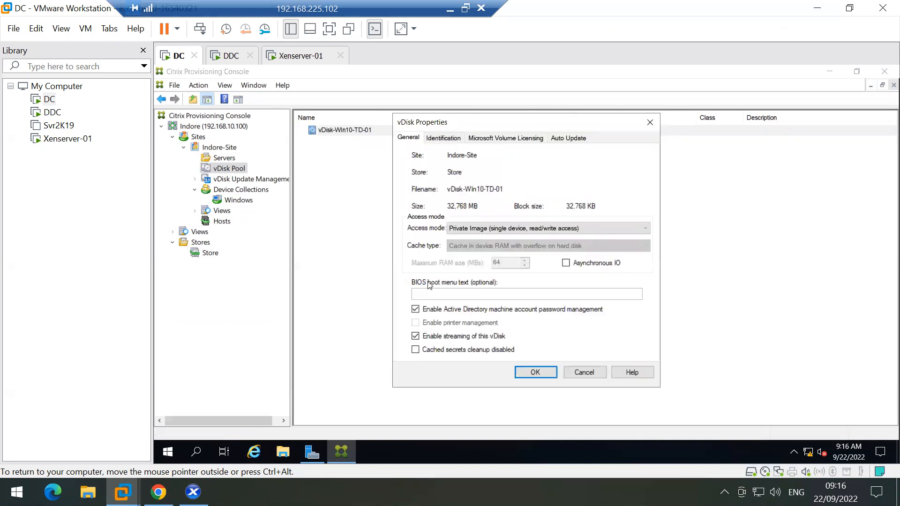
pyautogui.click(448, 140)
pyautogui.click(472, 139)
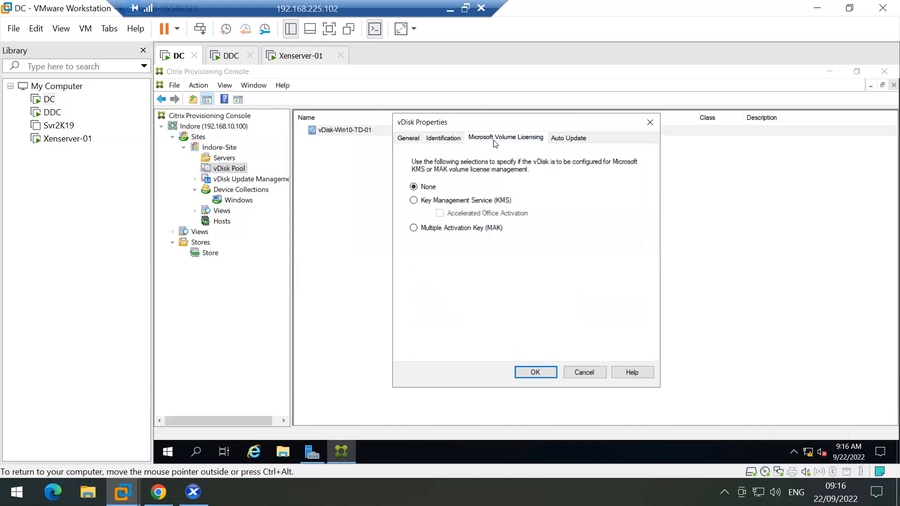
pyautogui.click(555, 139)
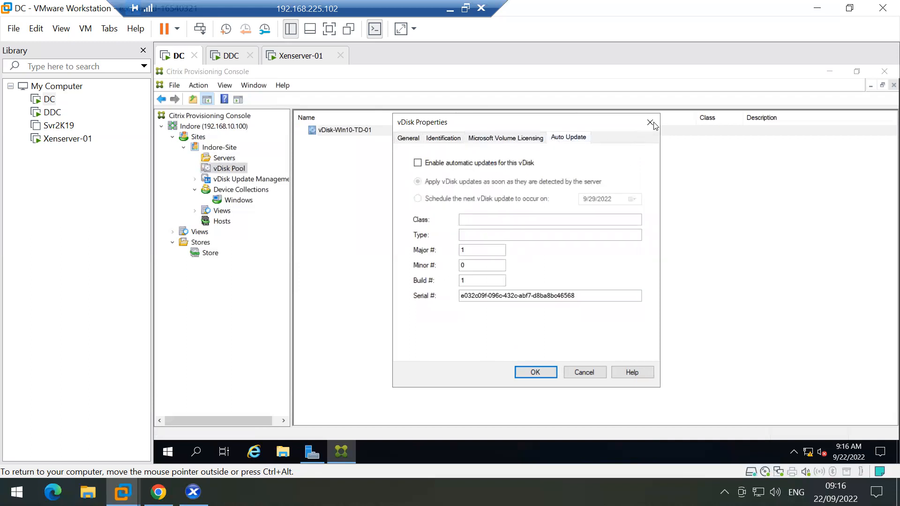
pyautogui.click(650, 122)
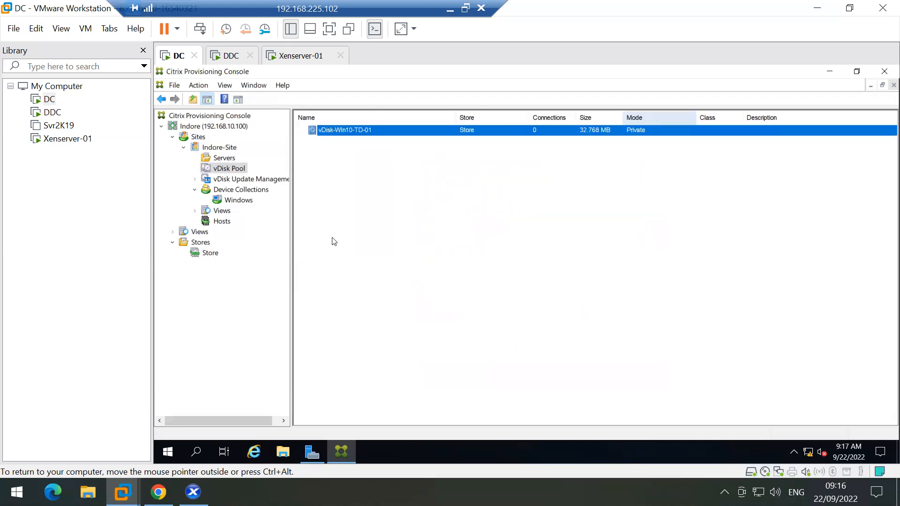
pyautogui.click(207, 253)
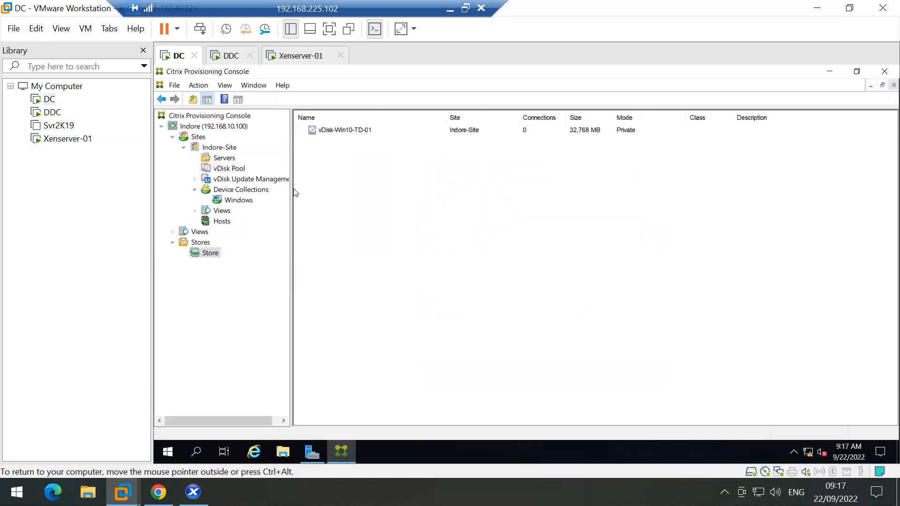
pyautogui.rightClick(341, 136)
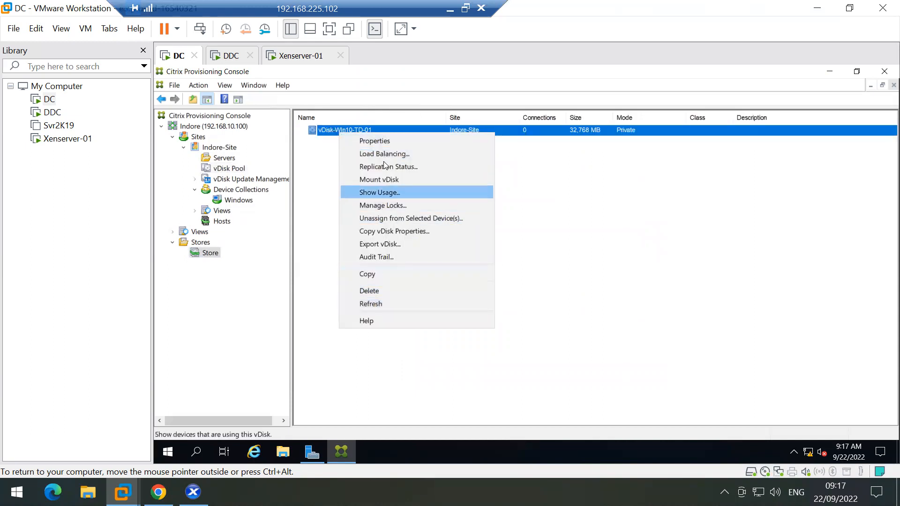
pyautogui.click(383, 141)
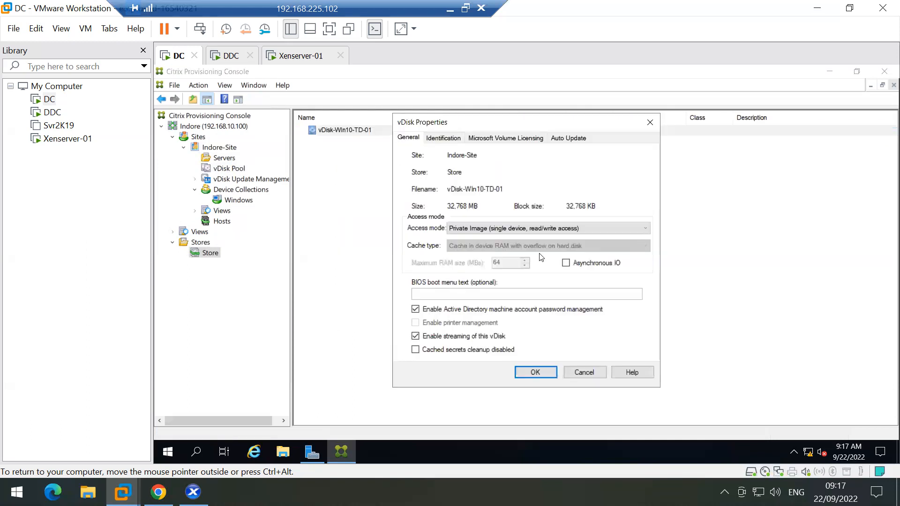
pyautogui.click(471, 229)
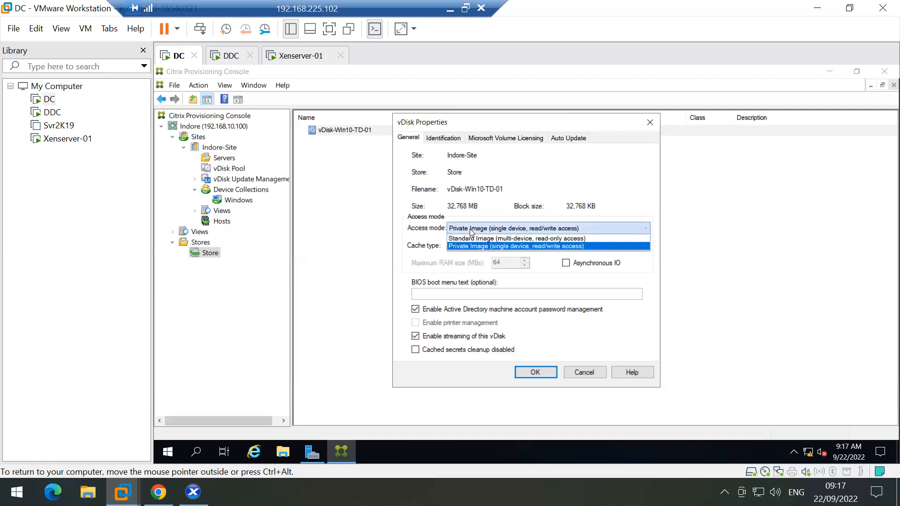
pyautogui.click(470, 228)
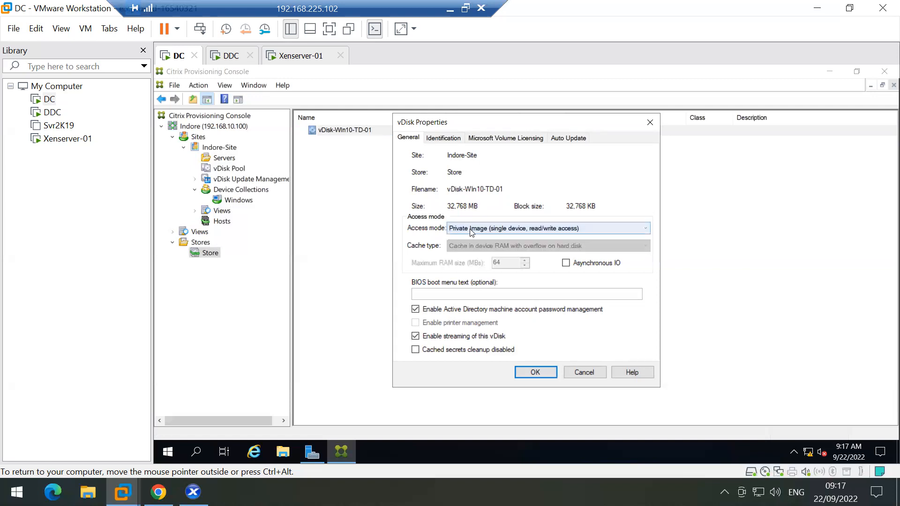
pyautogui.click(443, 137)
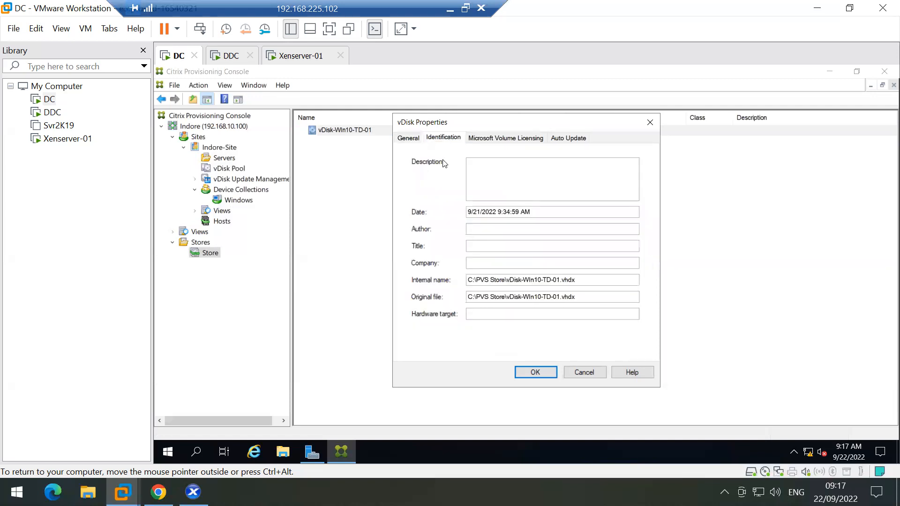
pyautogui.click(409, 138)
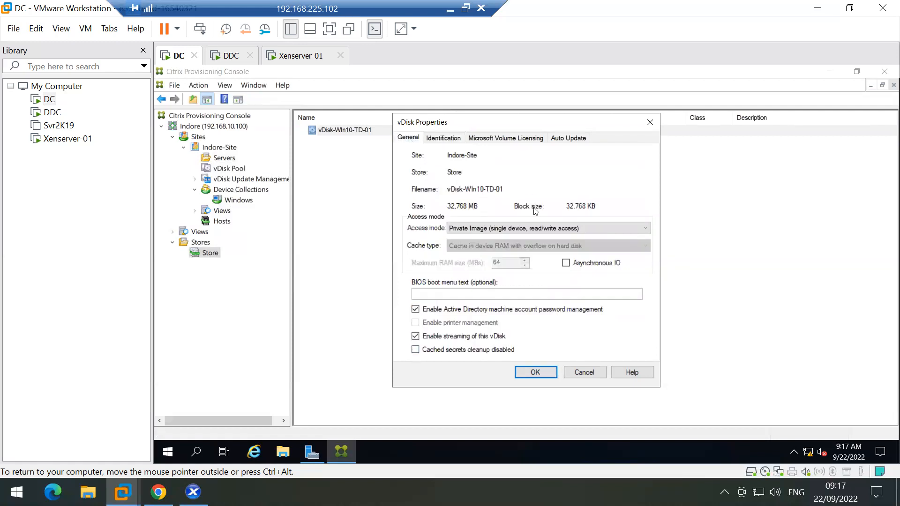
pyautogui.click(649, 123)
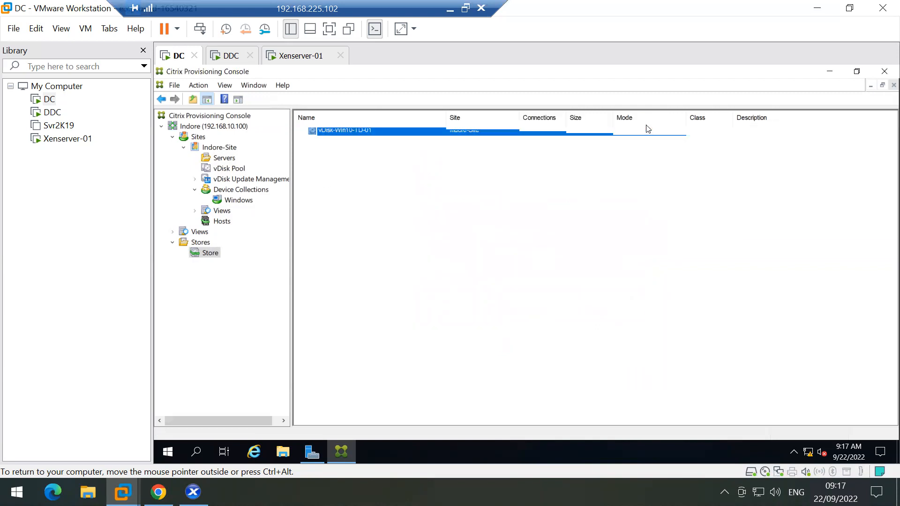
pyautogui.rightClick(329, 131)
pyautogui.click(359, 154)
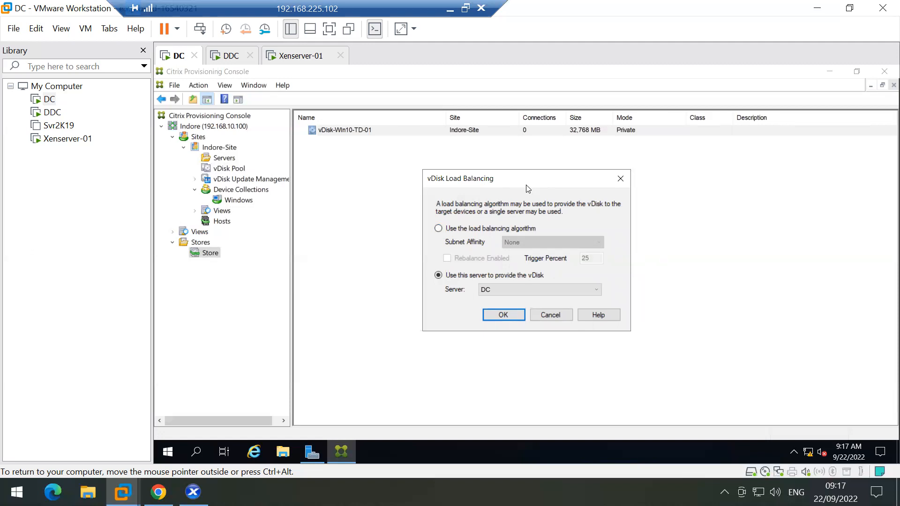
pyautogui.click(497, 285)
pyautogui.click(497, 285)
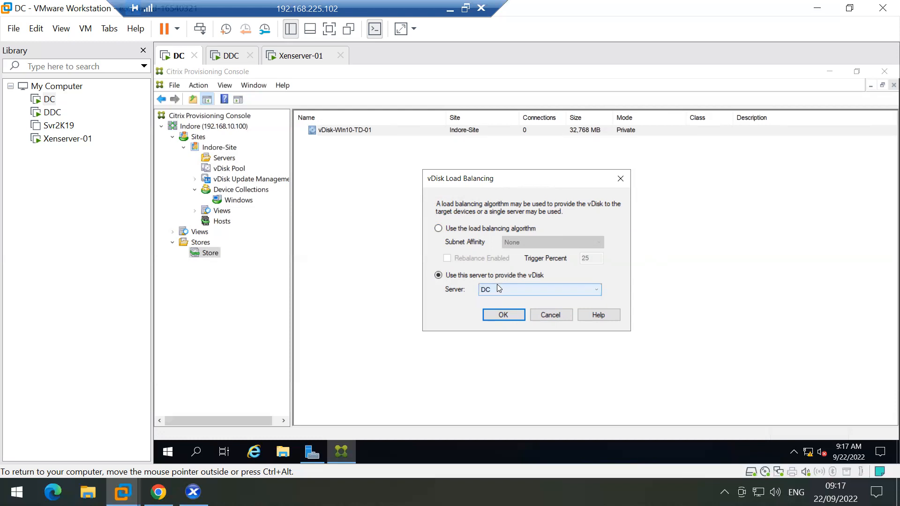
pyautogui.click(492, 289)
pyautogui.click(491, 300)
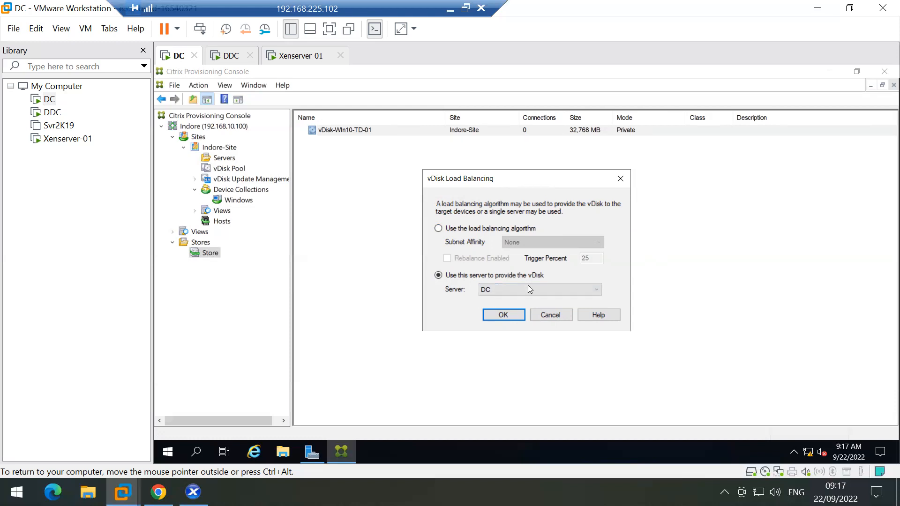
pyautogui.click(545, 316)
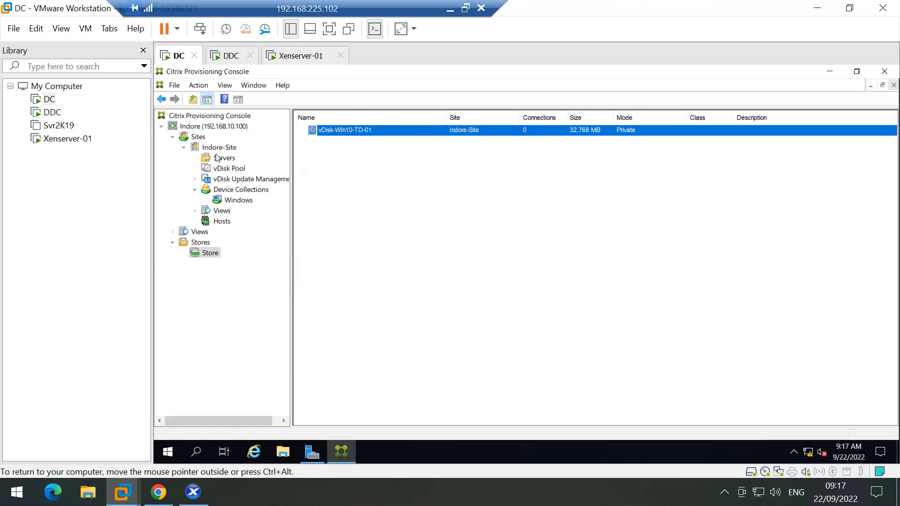
# Step: Check vDisk-Win10-TD-01 in the vDisk Pool with Manage Locks, find no locks, and close
pyautogui.click(221, 170)
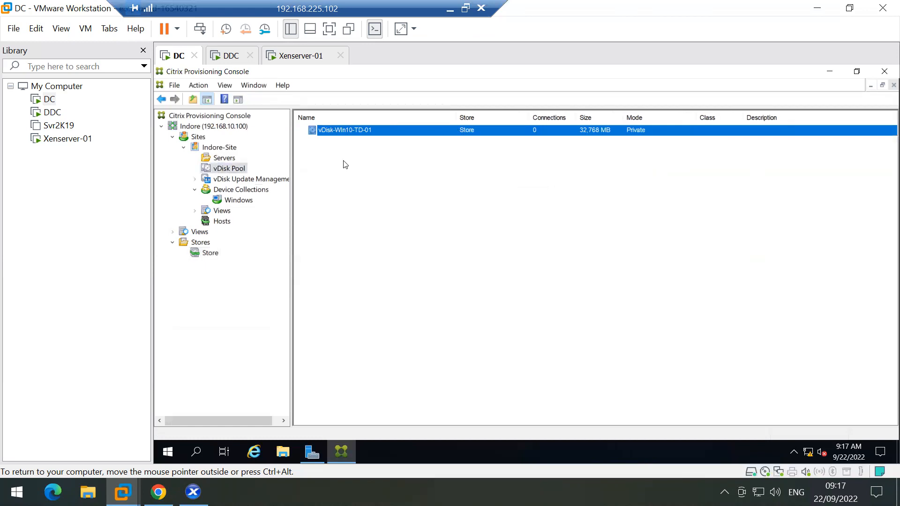
pyautogui.rightClick(389, 133)
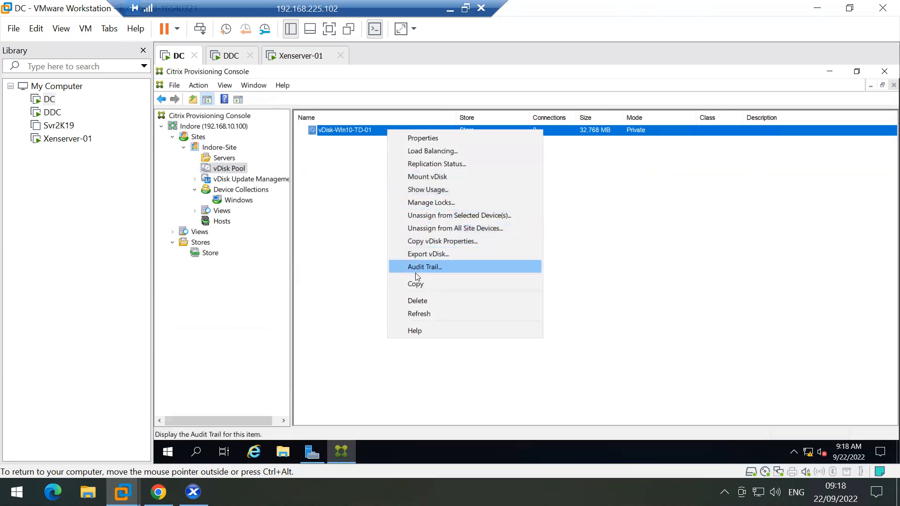
pyautogui.click(430, 201)
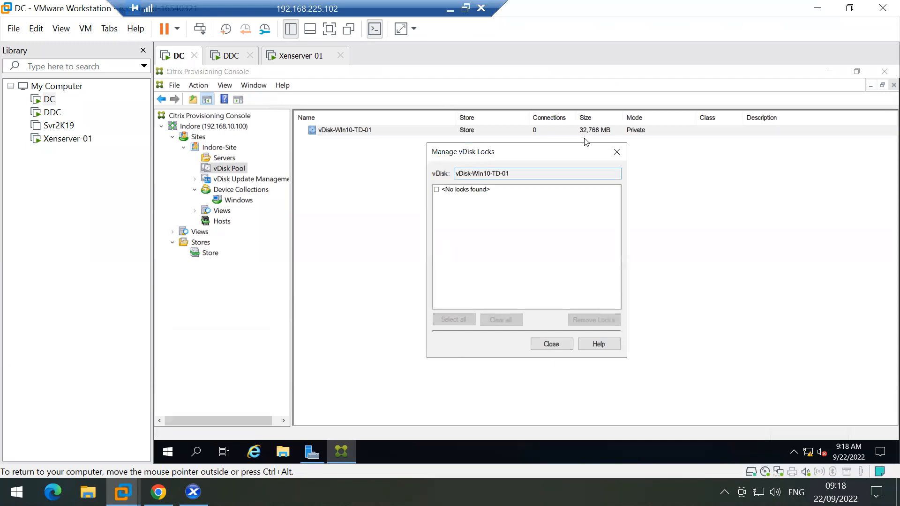
pyautogui.click(615, 154)
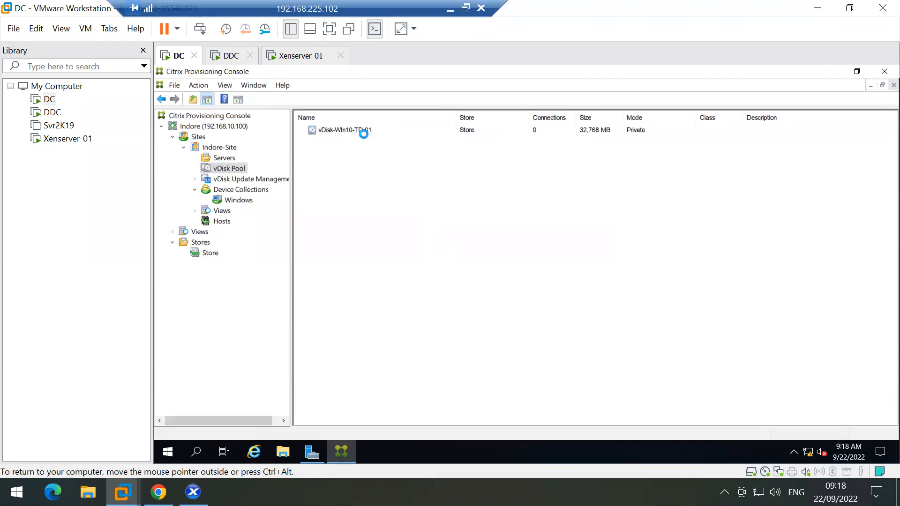
# Step: Open vDisk-Win10-TD-01's properties, toggle Auto Update on and back off, and return to General
pyautogui.rightClick(364, 133)
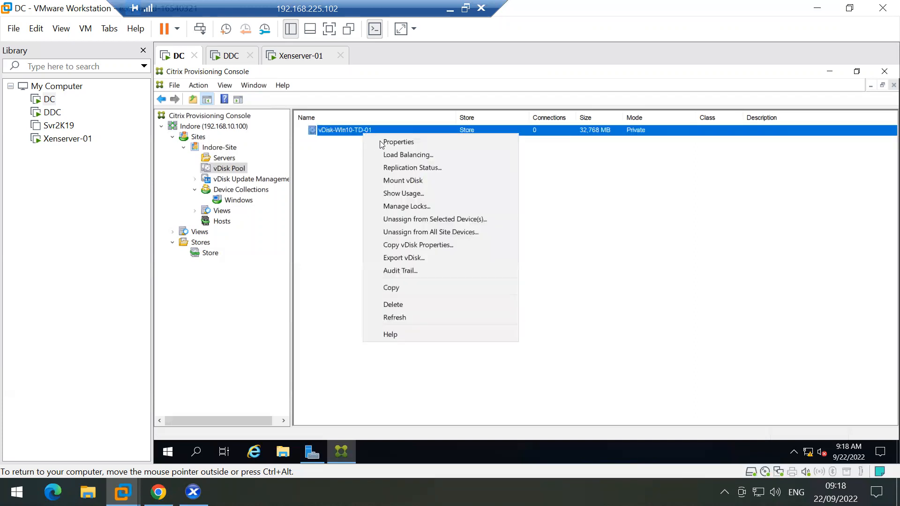
pyautogui.click(419, 142)
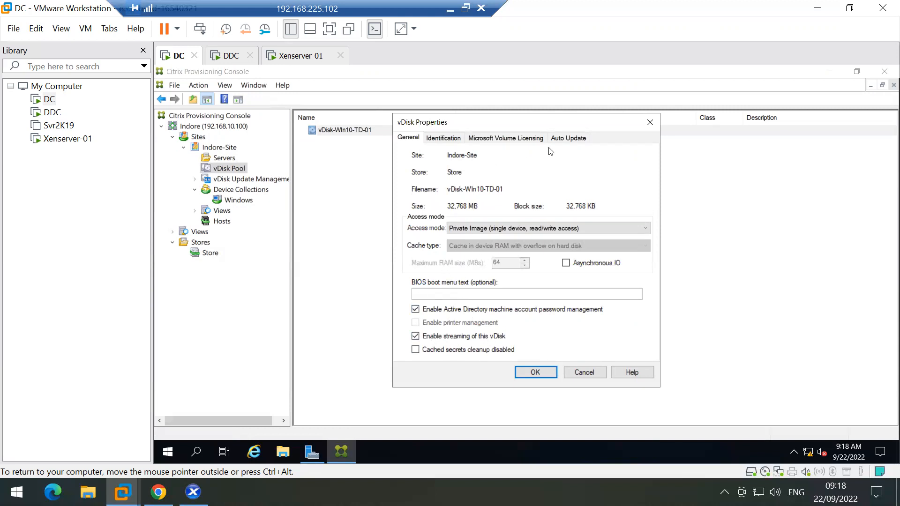
pyautogui.click(567, 136)
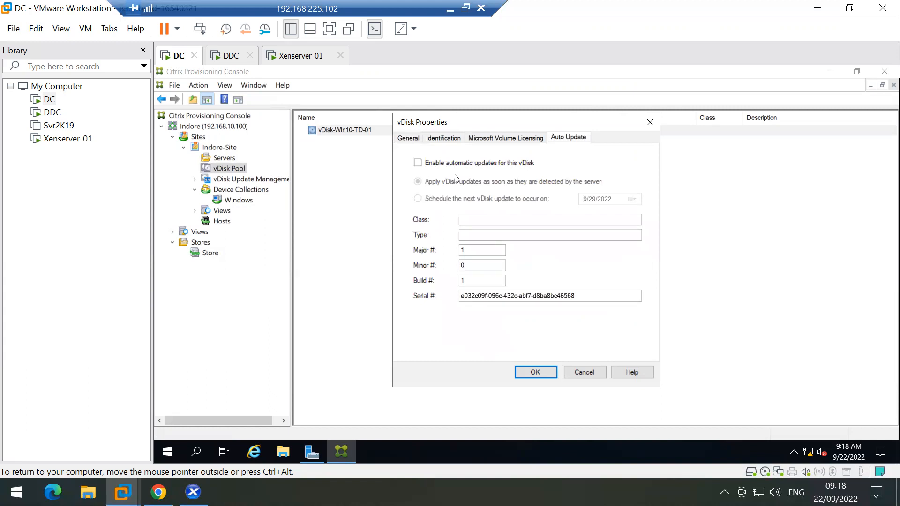
pyautogui.click(442, 164)
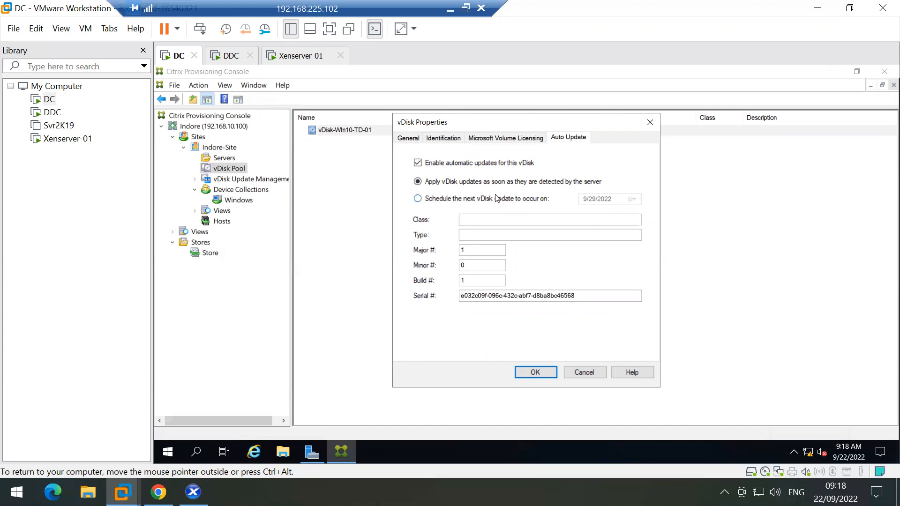
pyautogui.click(454, 163)
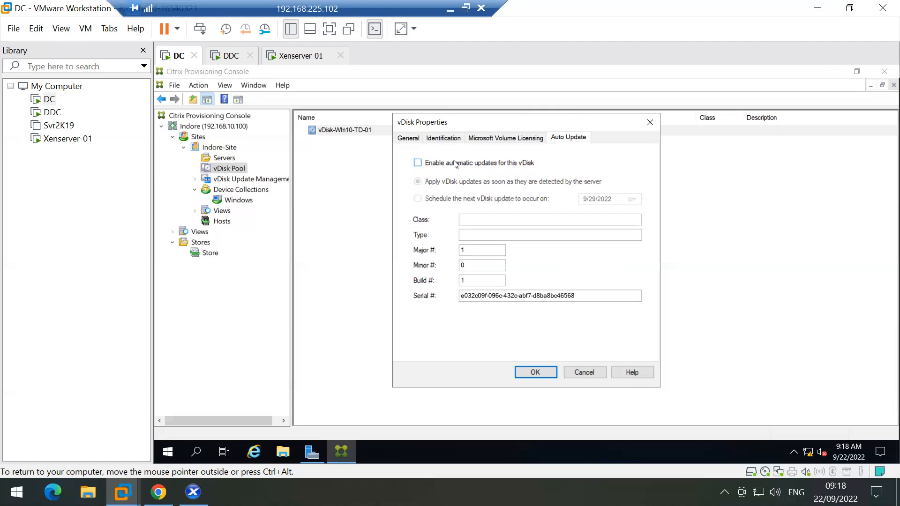
pyautogui.click(505, 138)
pyautogui.click(434, 136)
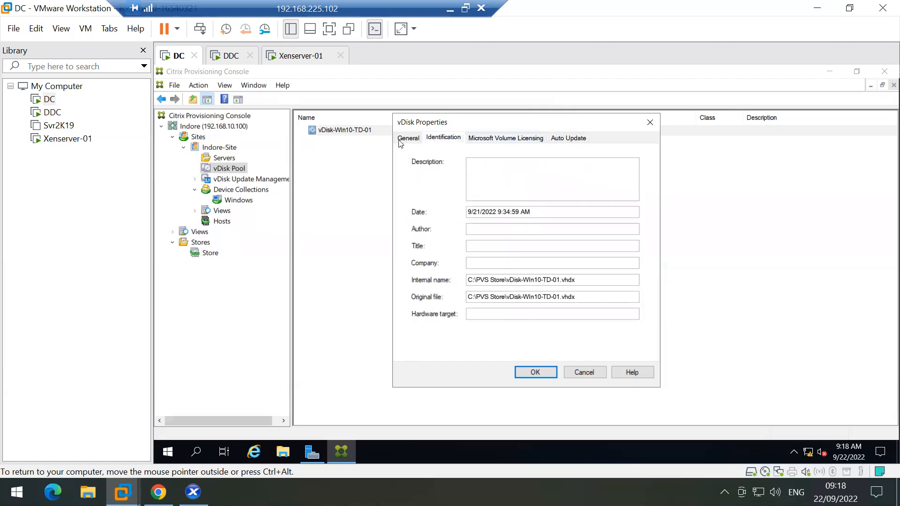
pyautogui.click(400, 140)
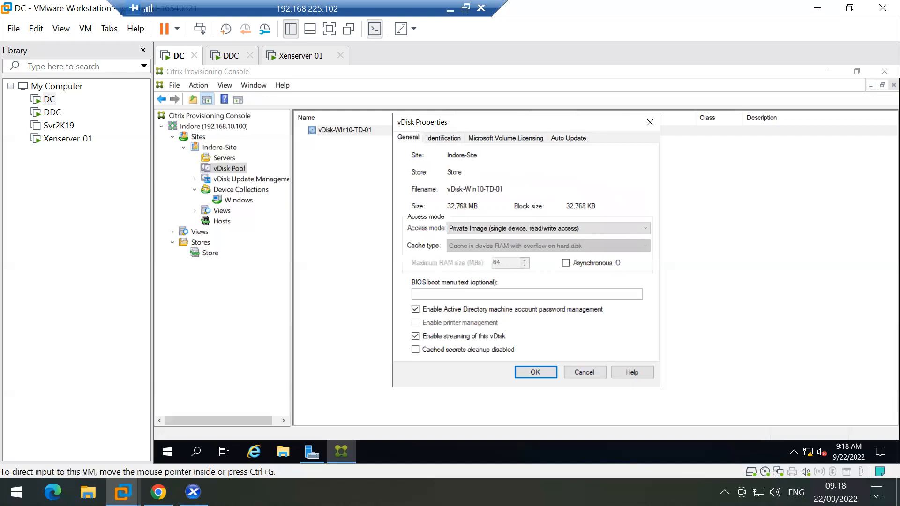
pyautogui.click(193, 491)
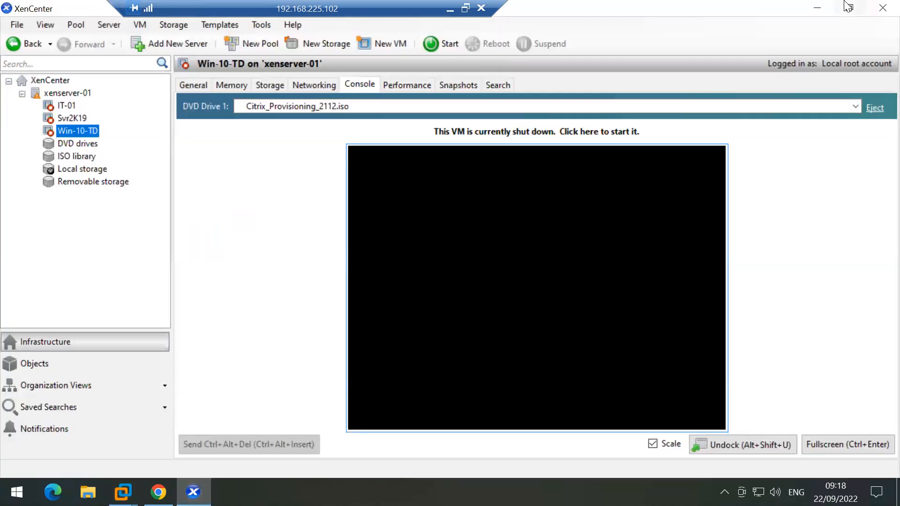
pyautogui.click(817, 7)
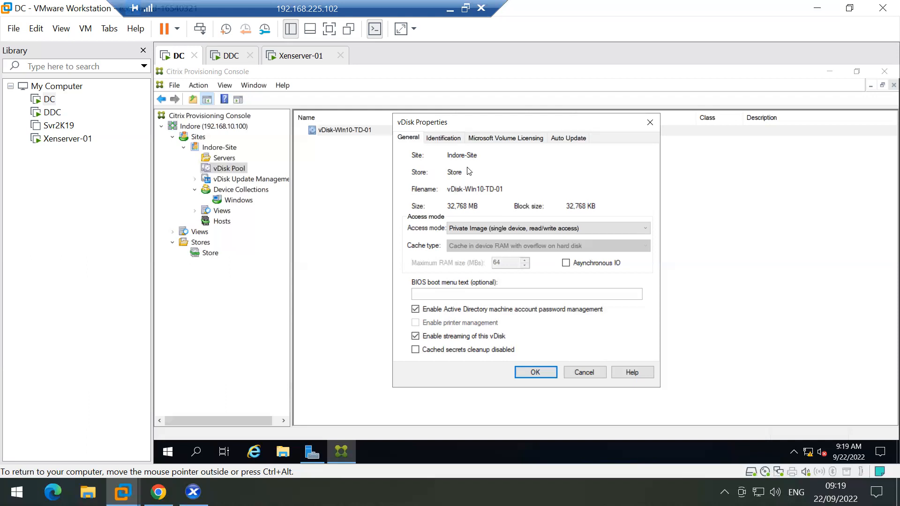
# Step: Close the vDisk properties and open Win10-TD-01's properties from the Windows collection
pyautogui.click(586, 372)
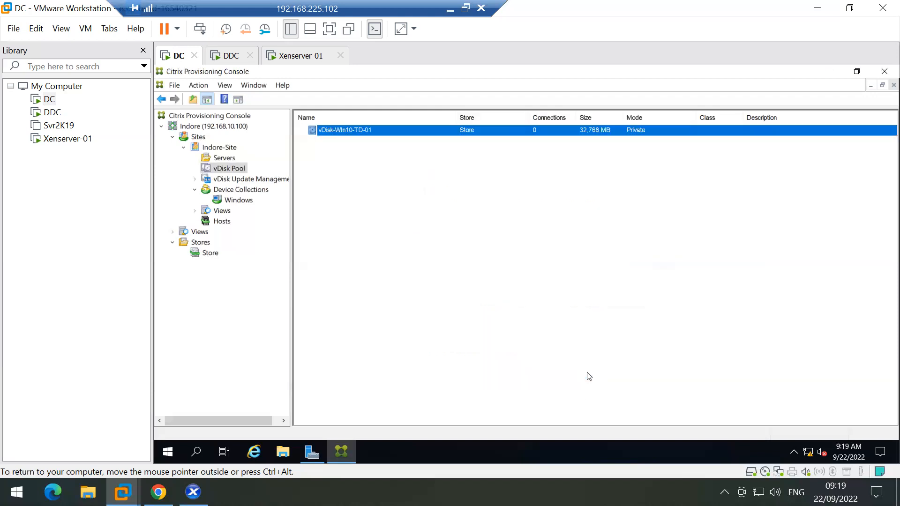
pyautogui.click(237, 201)
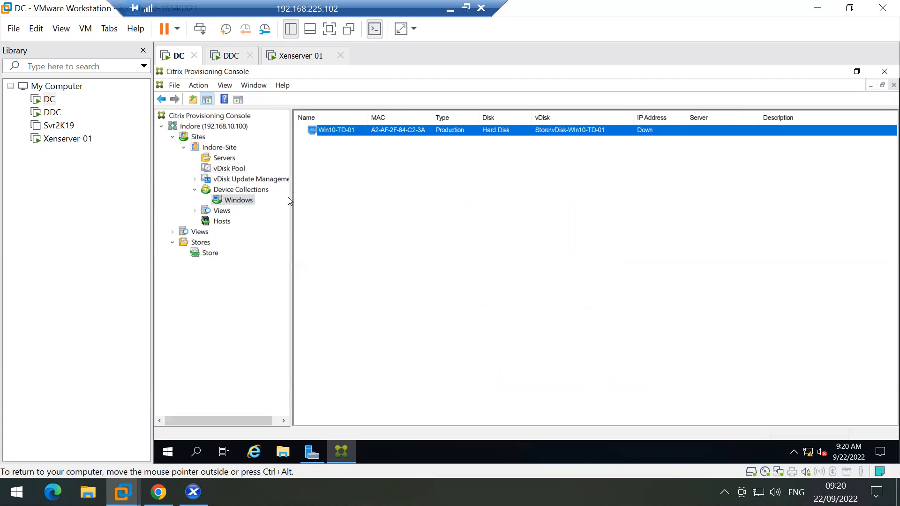
pyautogui.click(428, 170)
pyautogui.click(366, 132)
pyautogui.rightClick(366, 135)
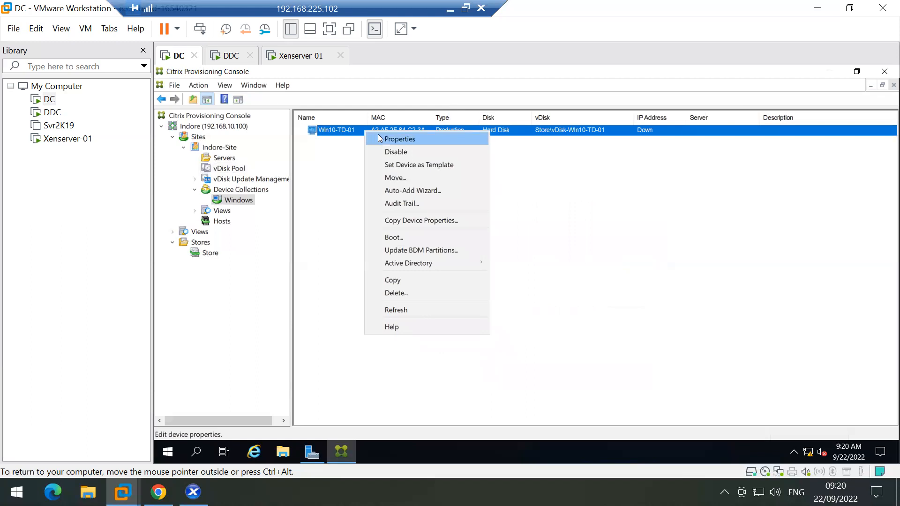
pyautogui.click(377, 134)
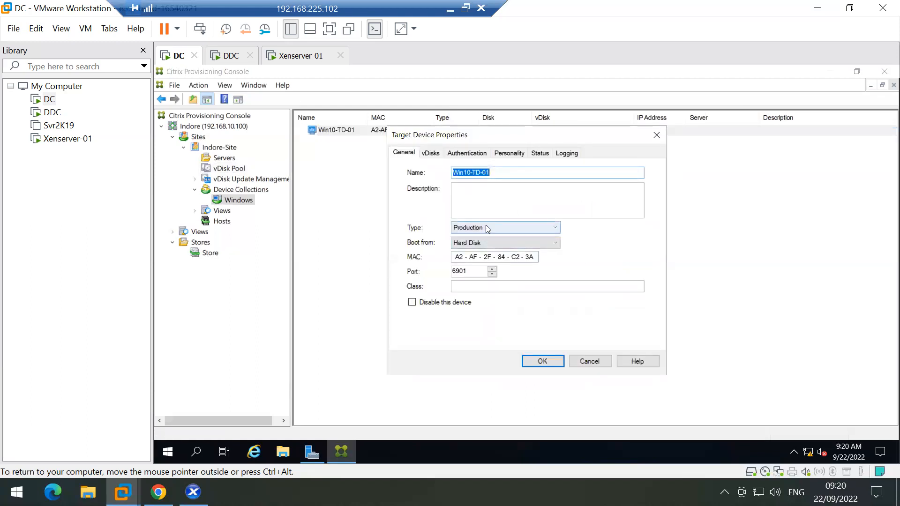
# Step: Set Win10-TD-01's Type to Maintenance and Boot from to vDisk, then confirm with OK
pyautogui.click(485, 227)
pyautogui.click(472, 238)
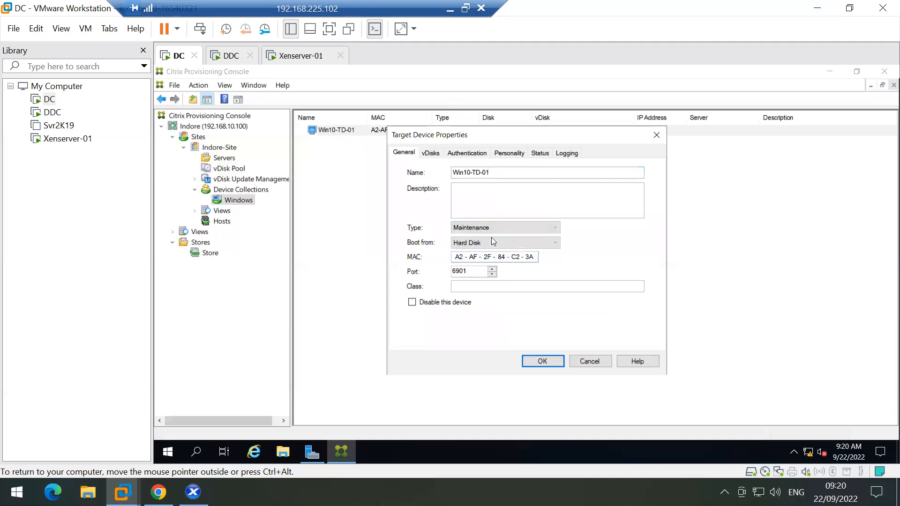
pyautogui.click(493, 242)
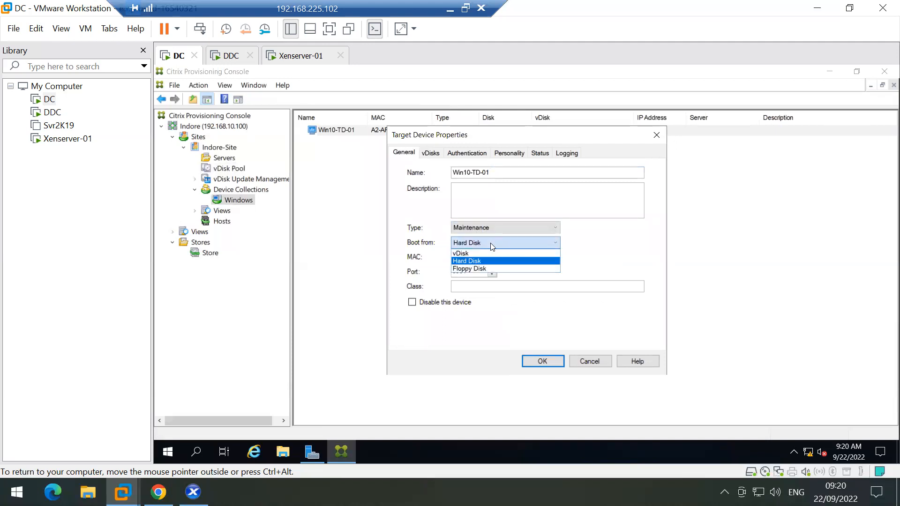
pyautogui.click(474, 257)
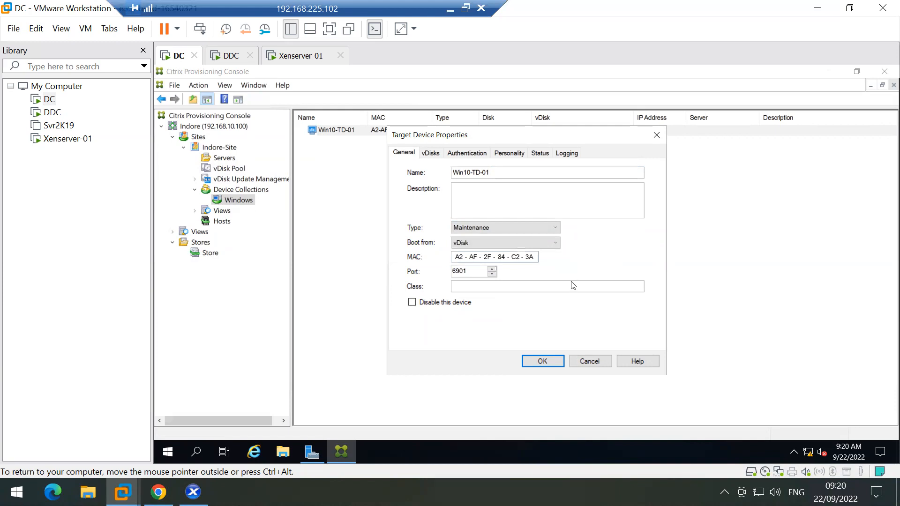
pyautogui.click(434, 155)
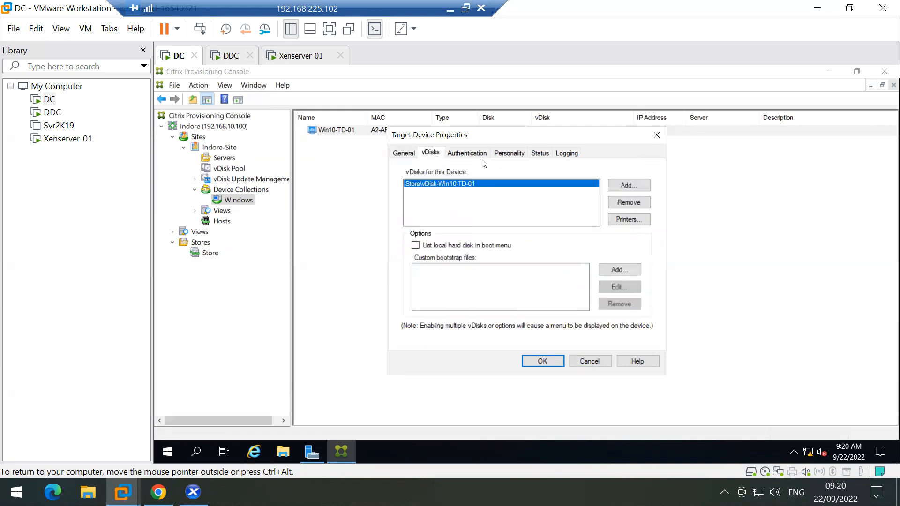
pyautogui.click(403, 153)
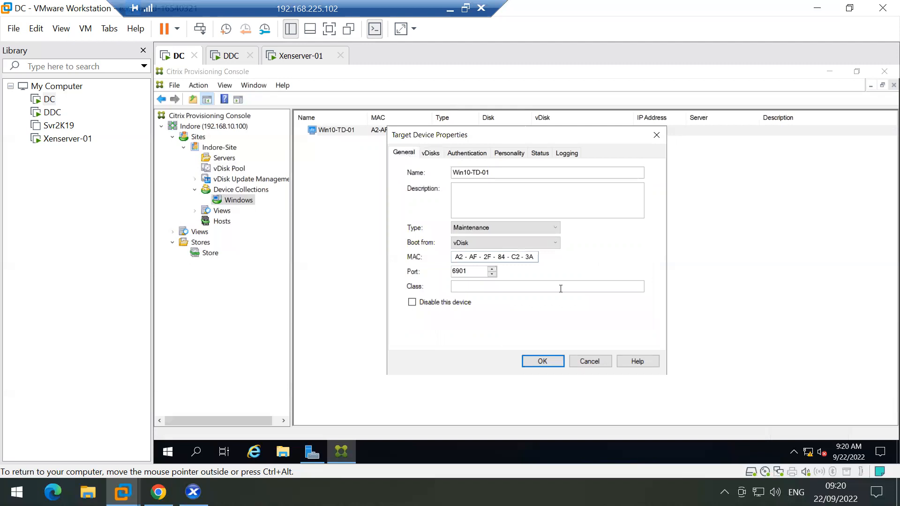
pyautogui.click(542, 362)
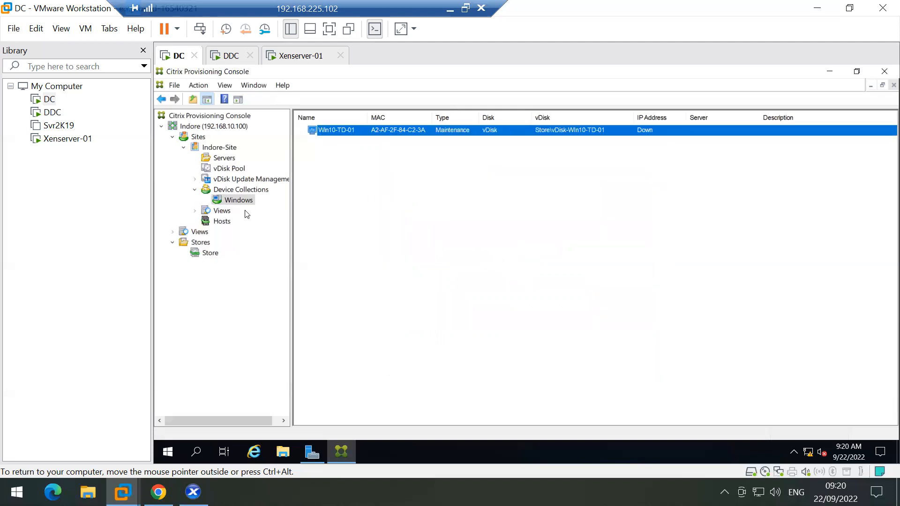
# Step: Check vDisk-Win10-TD-01 in the Store and the Win10-TD-01 device's actions in the Windows collection
pyautogui.click(203, 254)
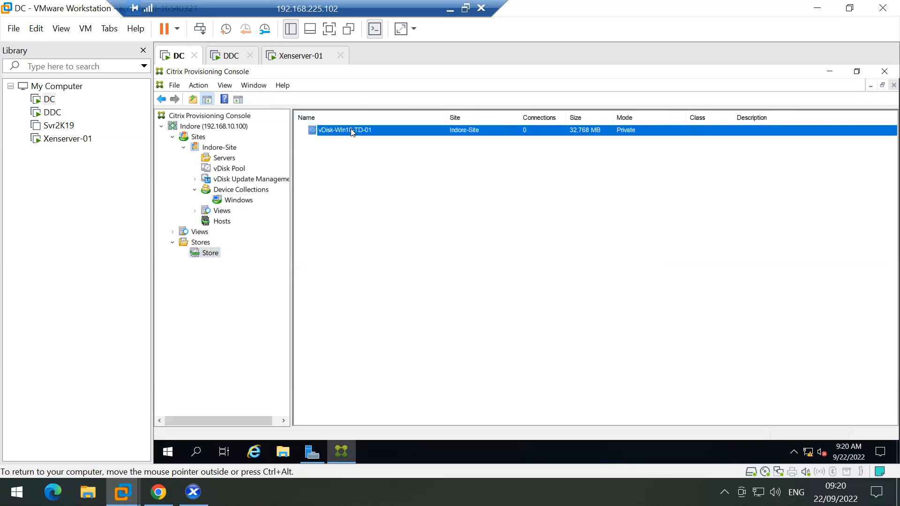
pyautogui.rightClick(351, 132)
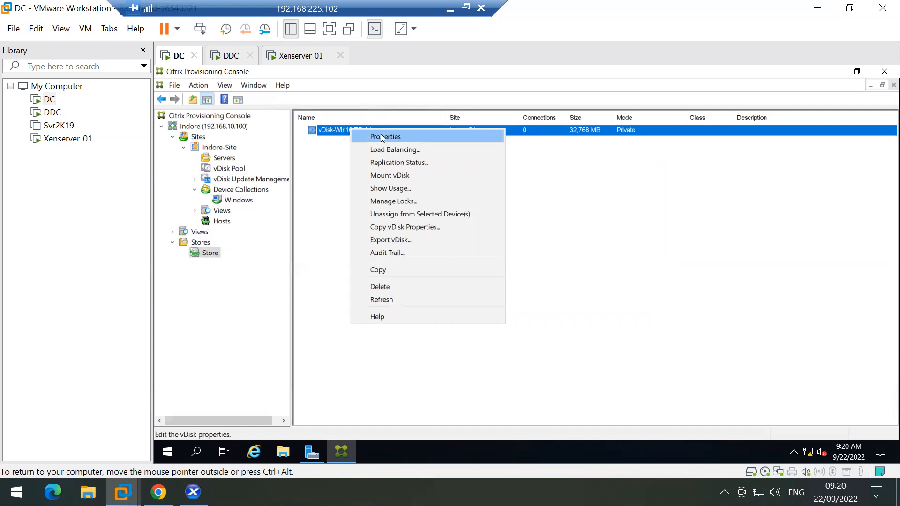
pyautogui.click(235, 203)
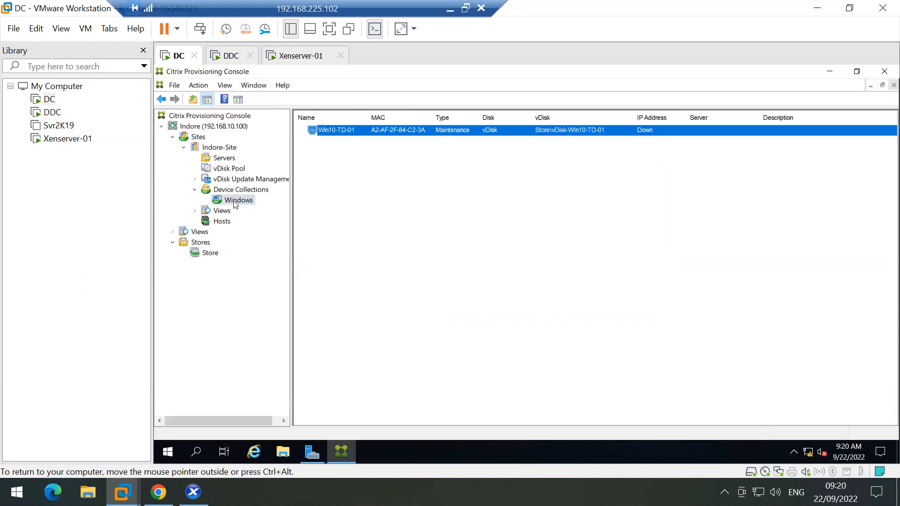
pyautogui.rightClick(395, 132)
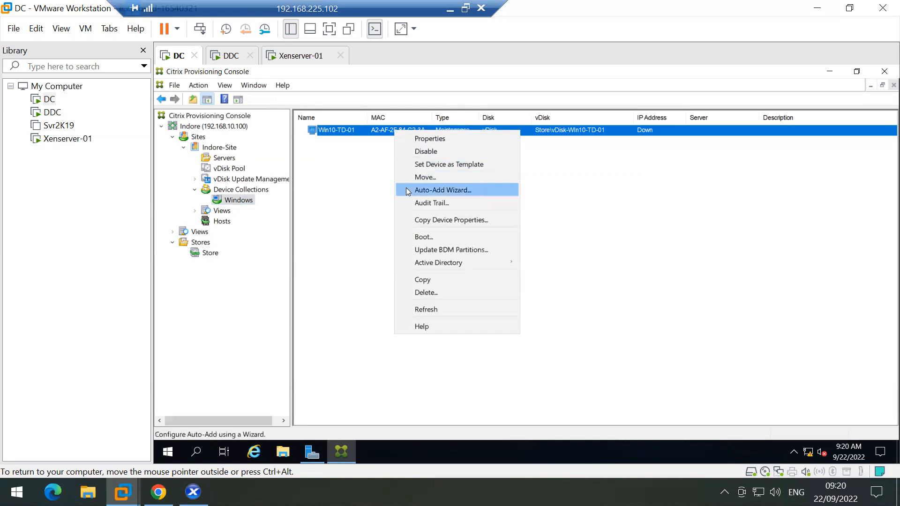
pyautogui.moveTo(417, 264)
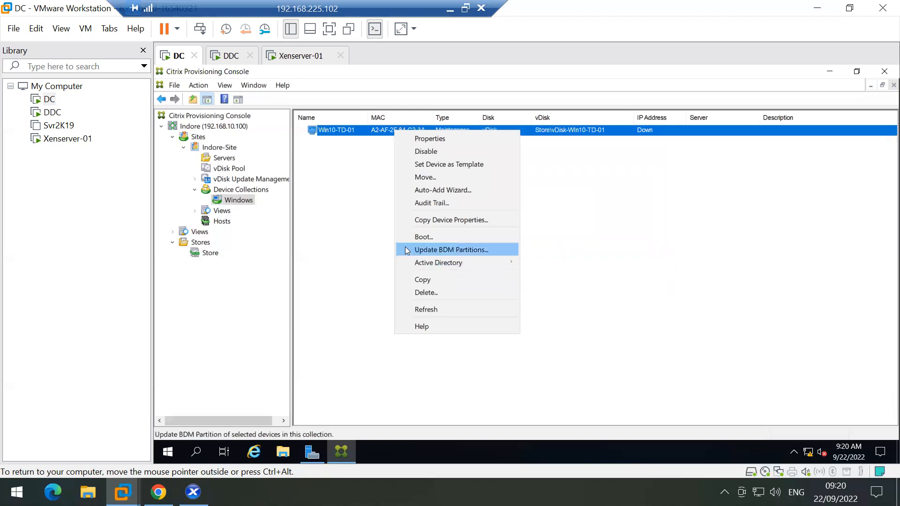
pyautogui.click(384, 220)
# Step: Refresh vDisk-Win10-TD-01 in the vDisk Pool, then reload the list by switching to Servers and back
pyautogui.click(236, 170)
pyautogui.click(370, 135)
pyautogui.rightClick(375, 134)
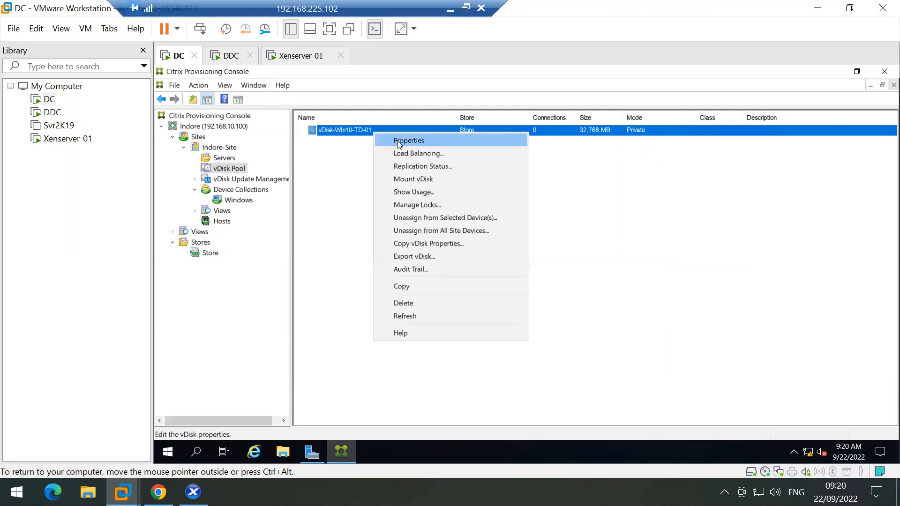
pyautogui.click(414, 313)
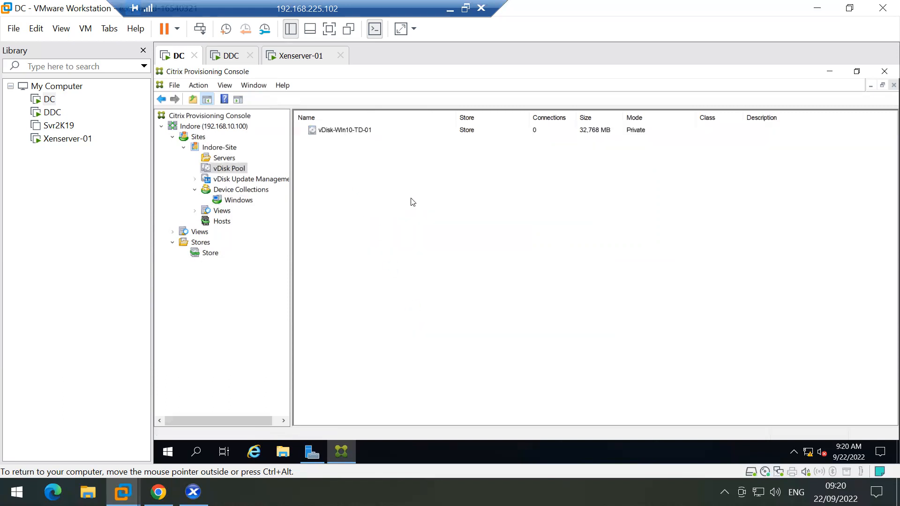
pyautogui.click(224, 159)
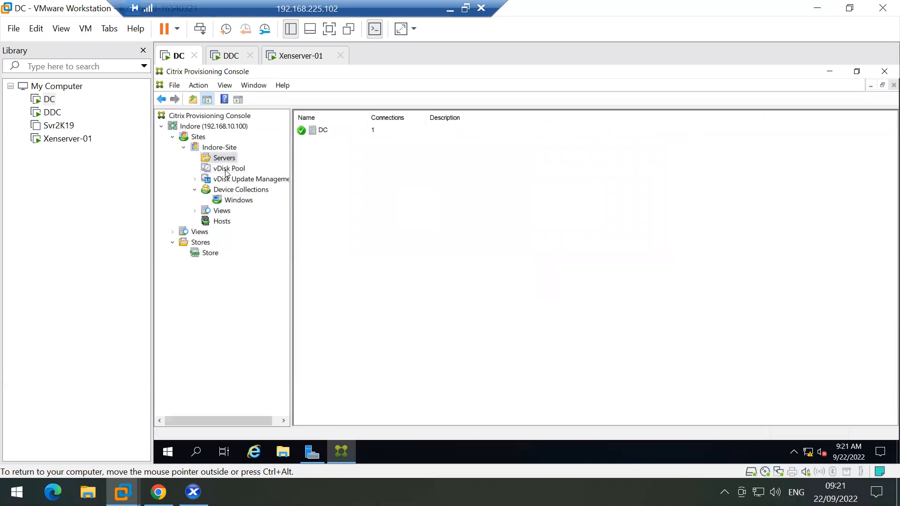
pyautogui.click(226, 171)
pyautogui.click(224, 158)
pyautogui.click(225, 171)
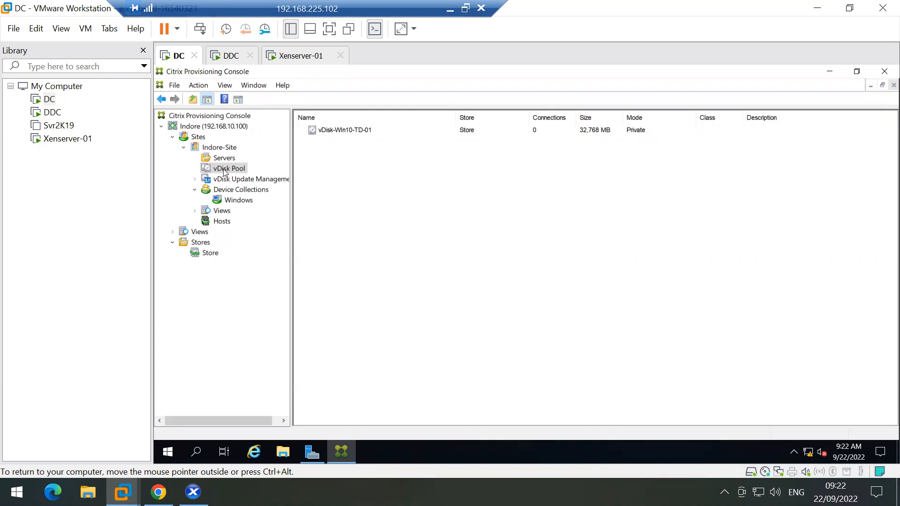
pyautogui.click(341, 134)
pyautogui.click(349, 175)
pyautogui.rightClick(241, 171)
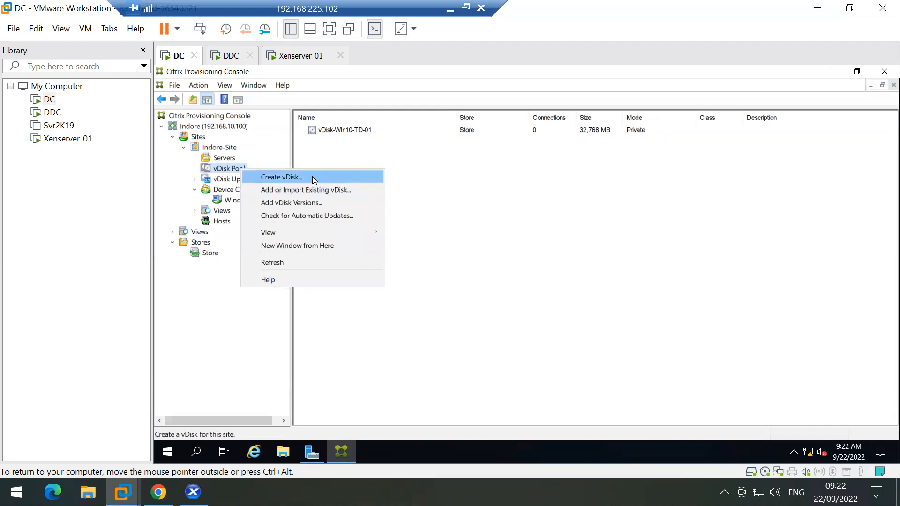
pyautogui.click(308, 203)
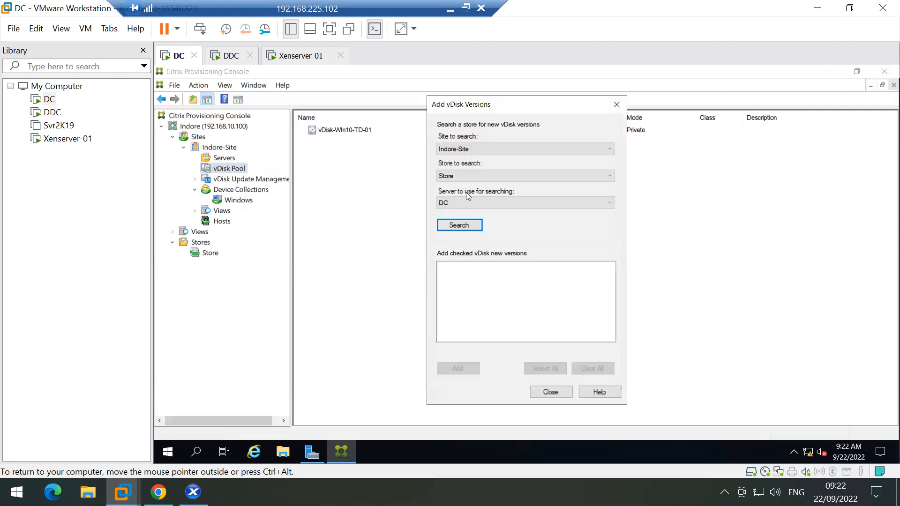
pyautogui.click(459, 227)
pyautogui.click(577, 284)
pyautogui.click(616, 104)
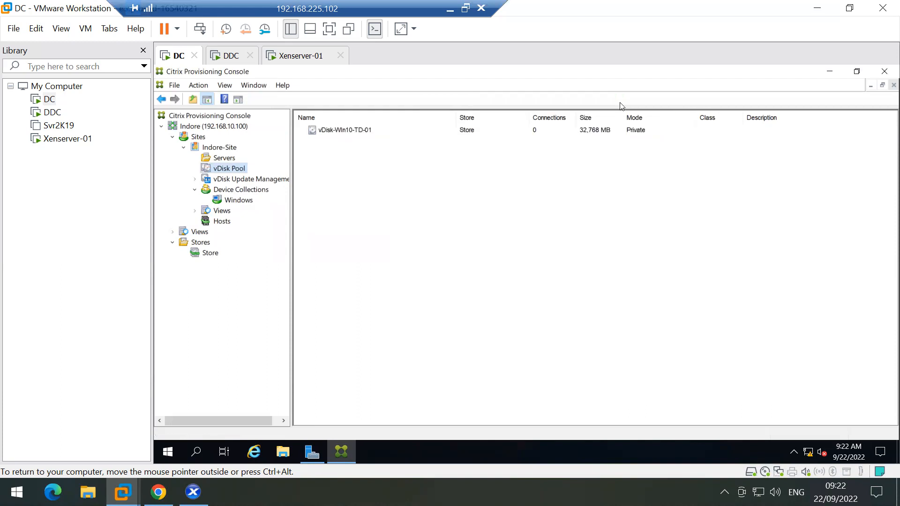
pyautogui.click(350, 134)
pyautogui.rightClick(350, 135)
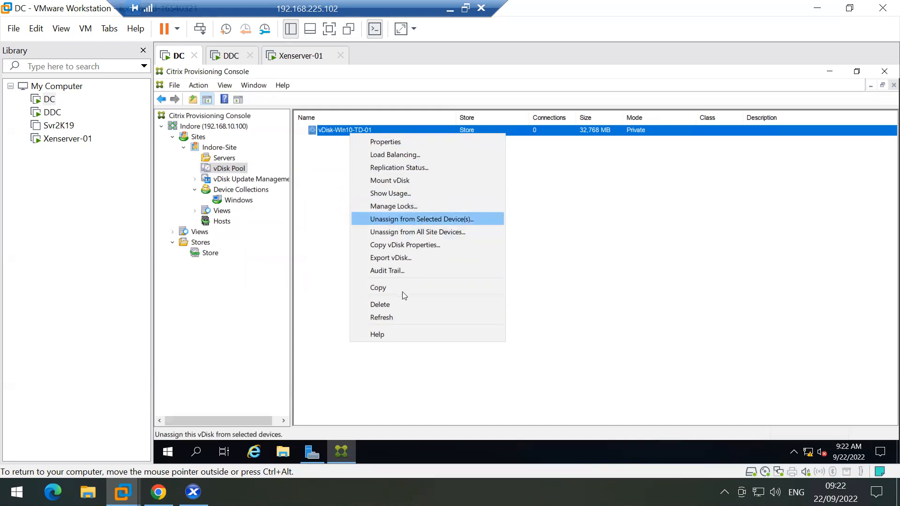
pyautogui.click(398, 141)
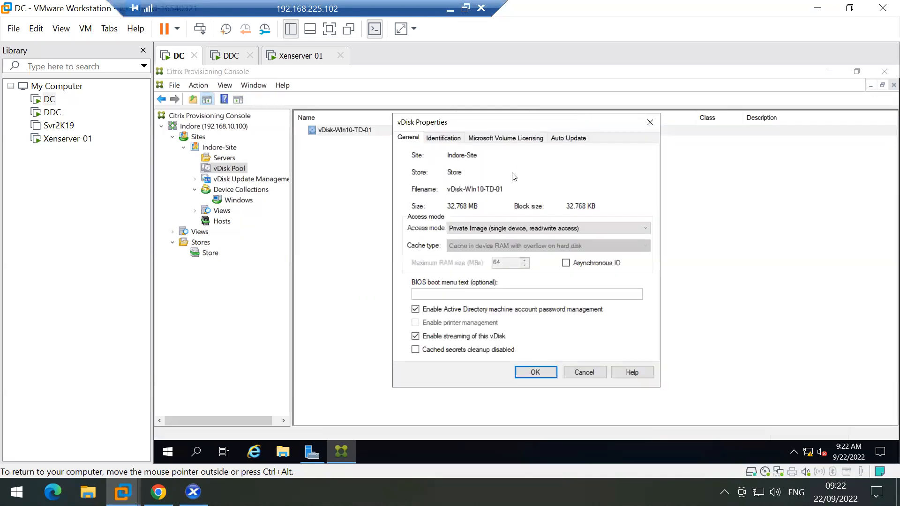
pyautogui.click(442, 141)
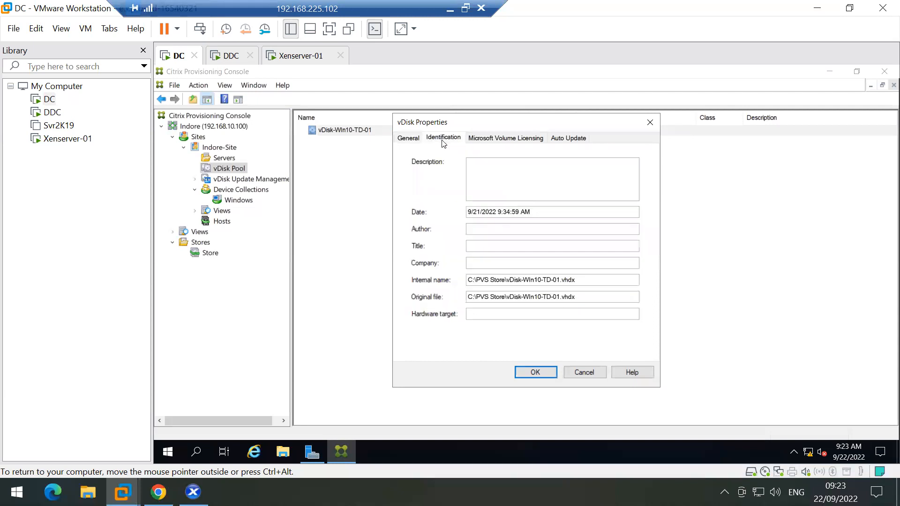
pyautogui.click(486, 145)
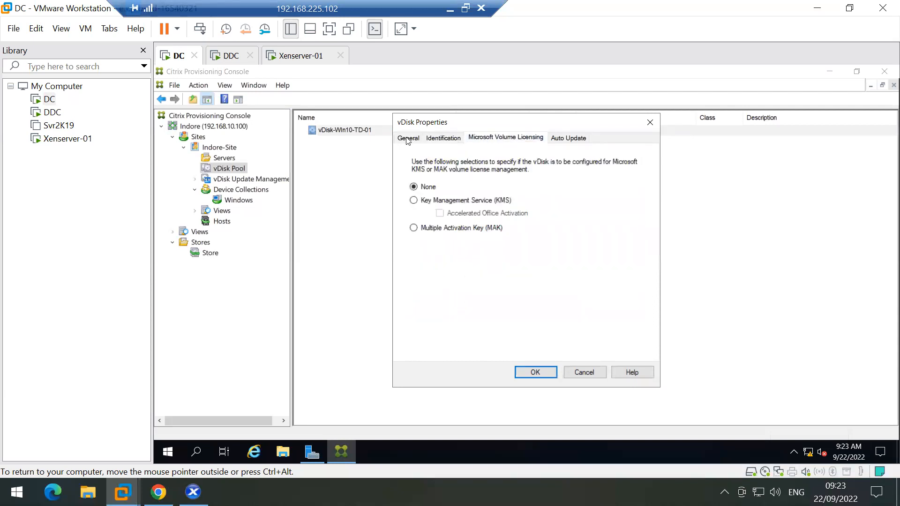
pyautogui.click(403, 140)
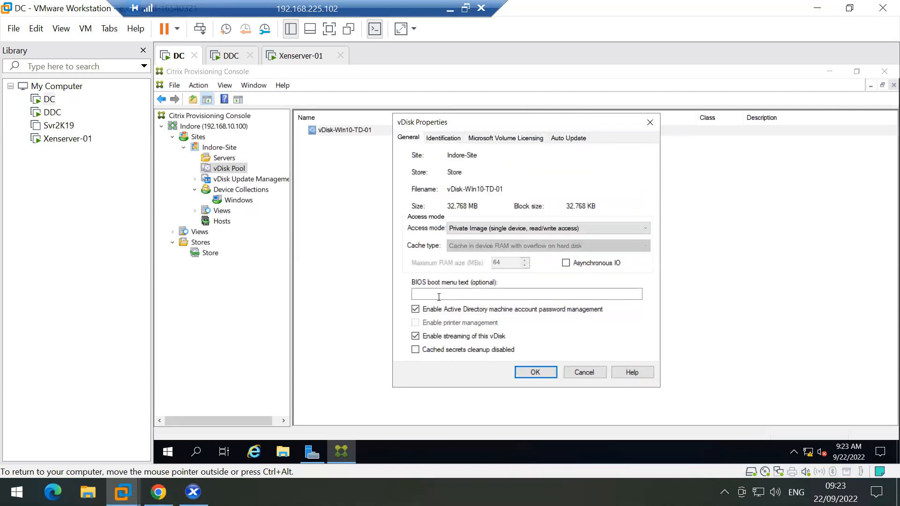
pyautogui.click(536, 228)
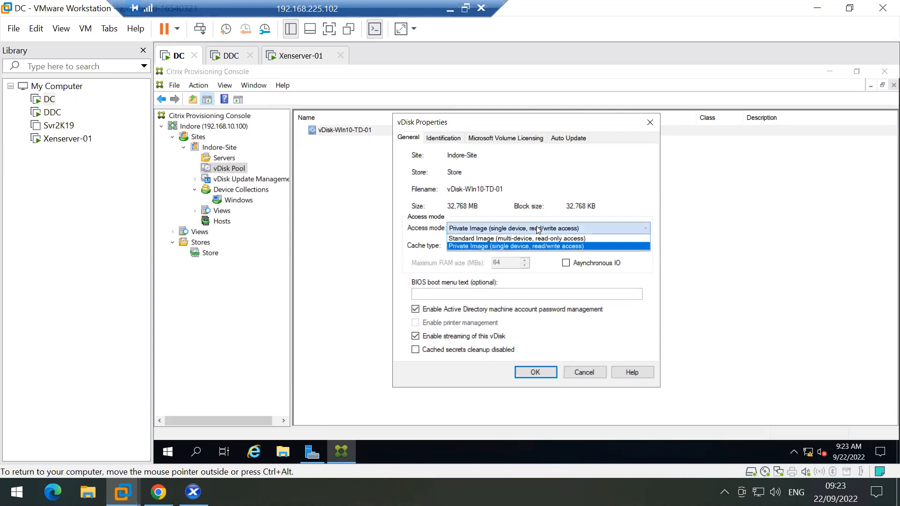
pyautogui.click(536, 226)
pyautogui.click(579, 373)
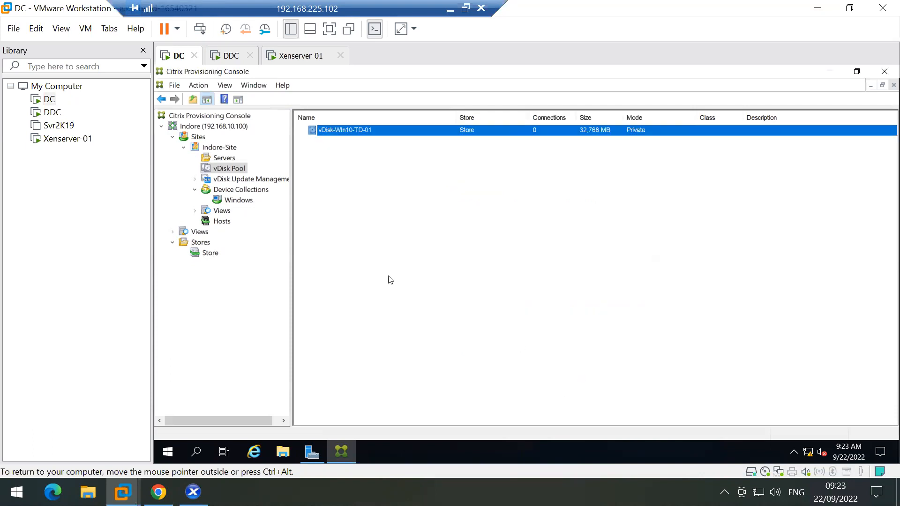
pyautogui.click(198, 234)
# Step: Re-expand Stores and select vDisk-Win10-TD-01 in the Store list
pyautogui.doubleClick(192, 242)
pyautogui.doubleClick(191, 241)
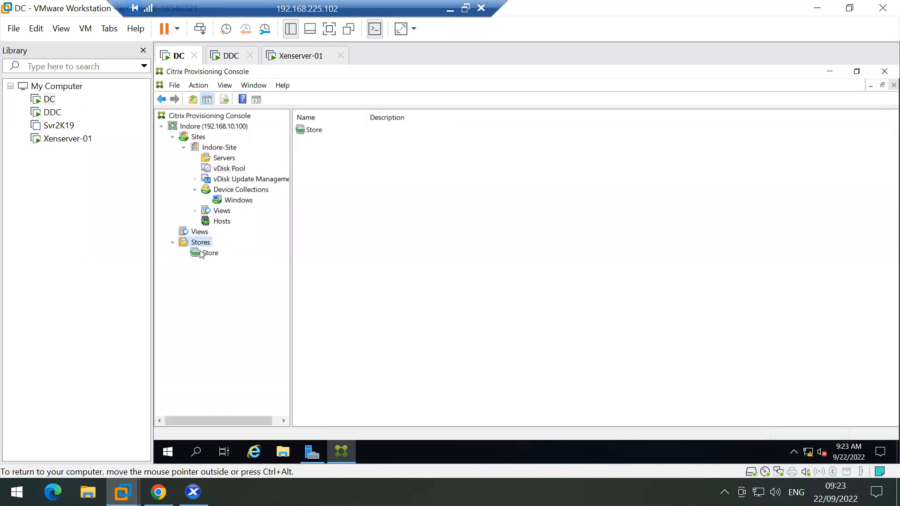
pyautogui.click(197, 252)
pyautogui.click(349, 124)
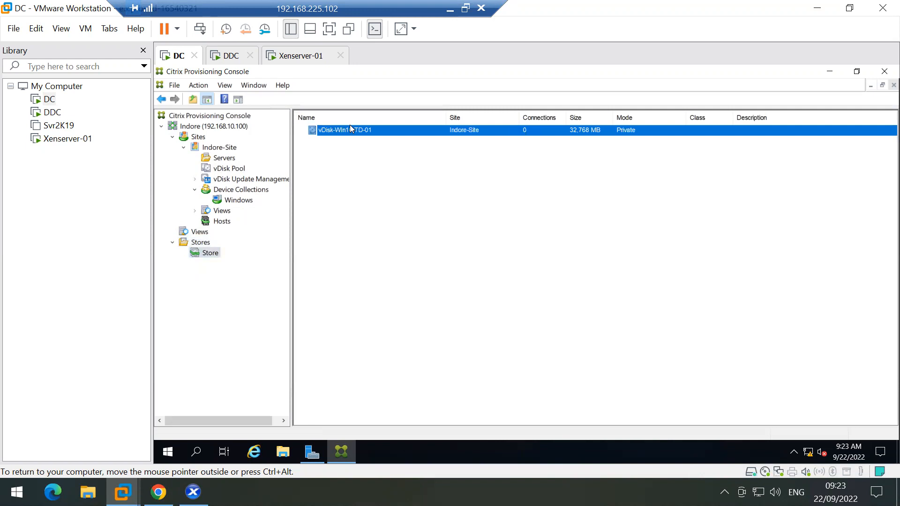
# Step: Review vDisk-Win10-TD-01's identification, volume licensing and auto update properties, closing them without changes
pyautogui.rightClick(350, 125)
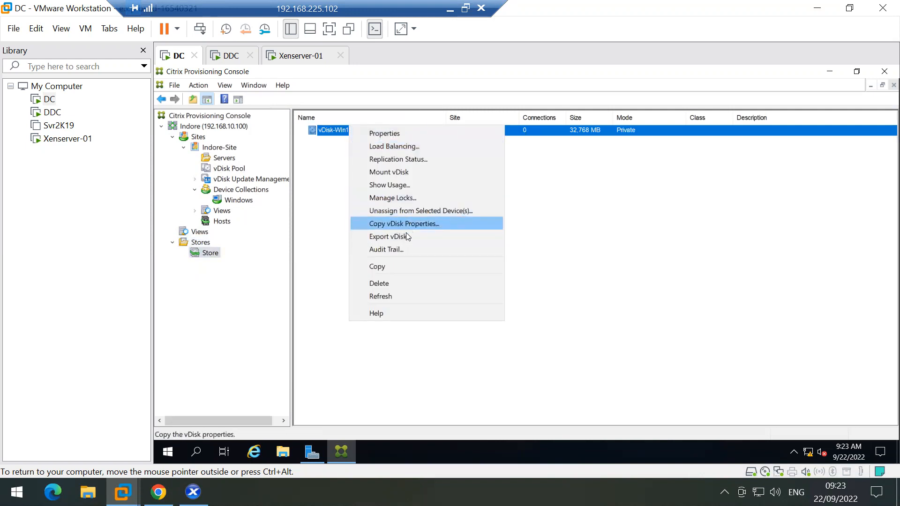
pyautogui.click(399, 133)
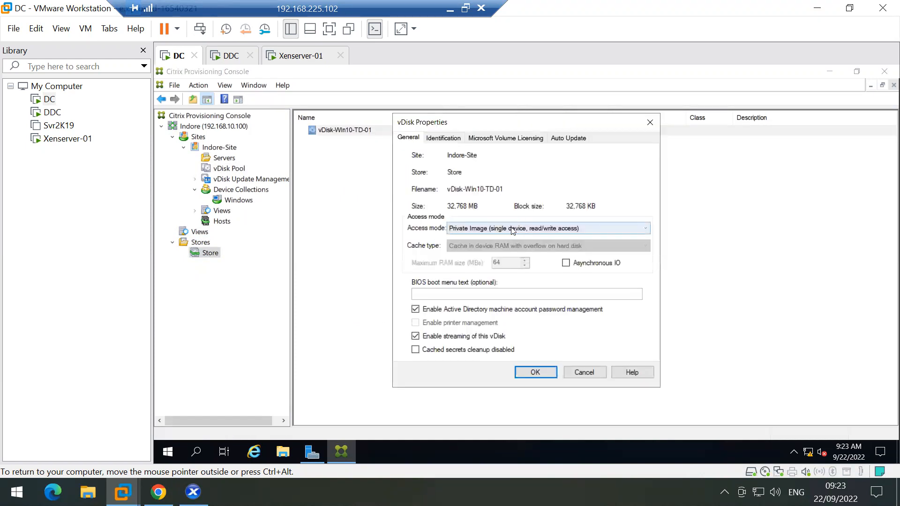
pyautogui.click(441, 137)
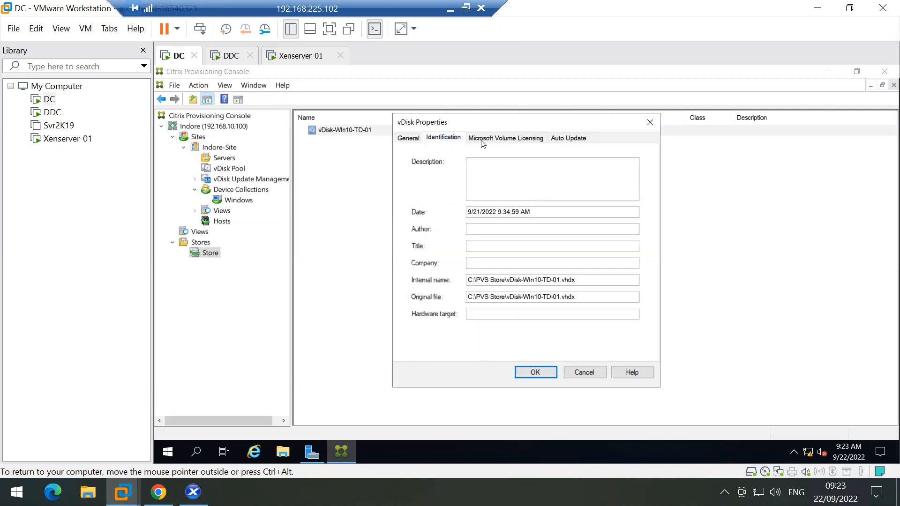
pyautogui.click(483, 138)
pyautogui.click(568, 139)
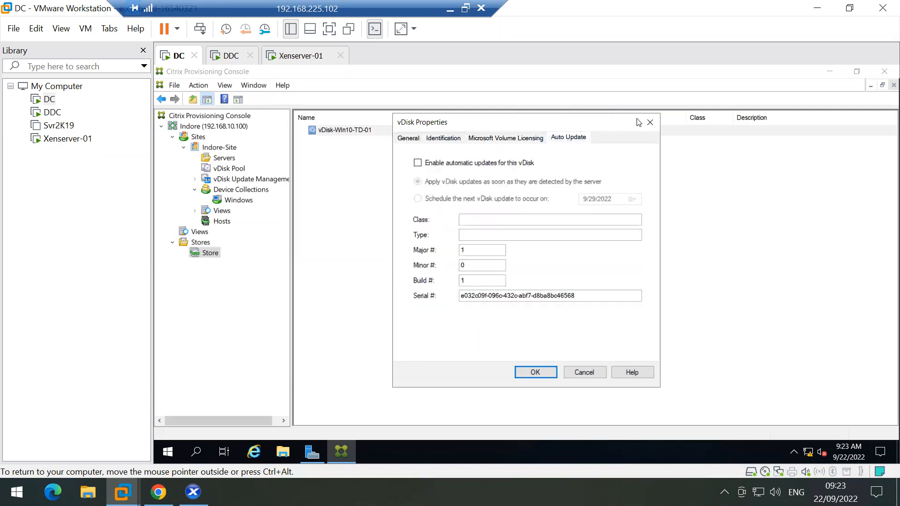
pyautogui.click(649, 122)
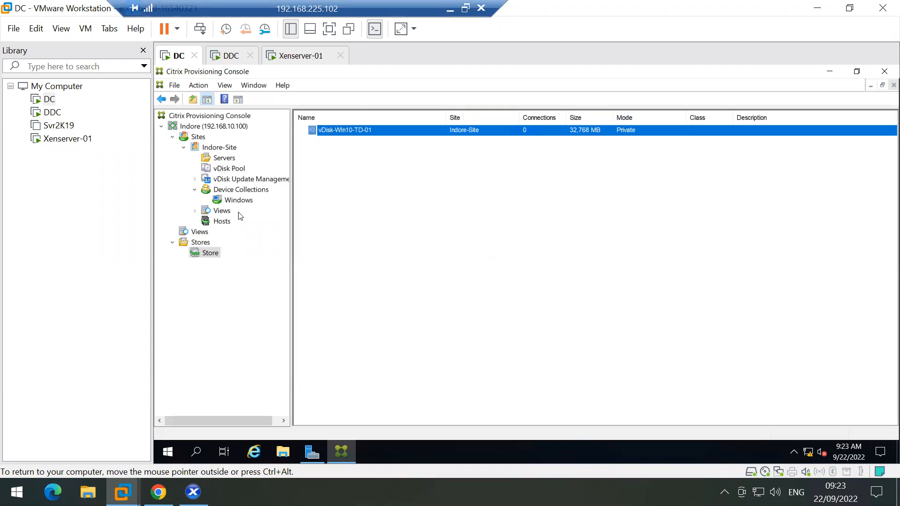
pyautogui.rightClick(349, 130)
# Step: Set vDisk-Win10-TD-01's access mode to Standard Image with cache in device RAM and save
pyautogui.click(393, 141)
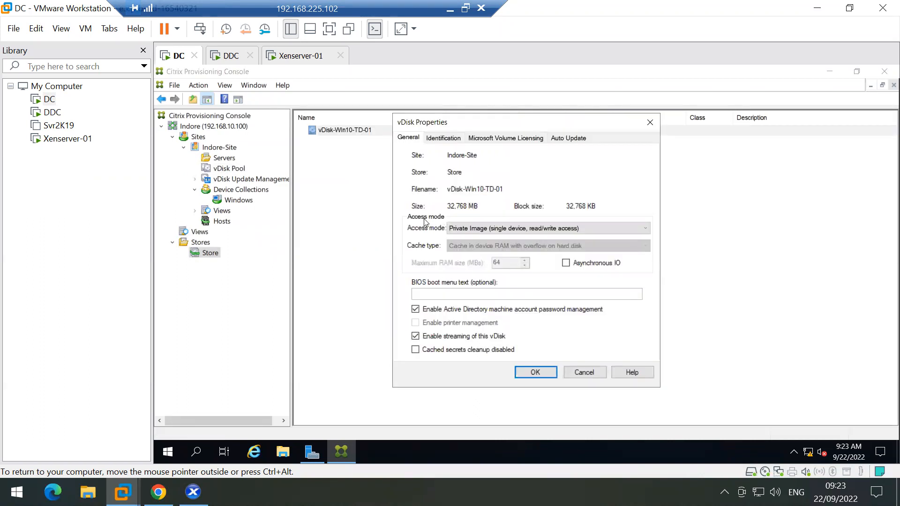
pyautogui.click(487, 230)
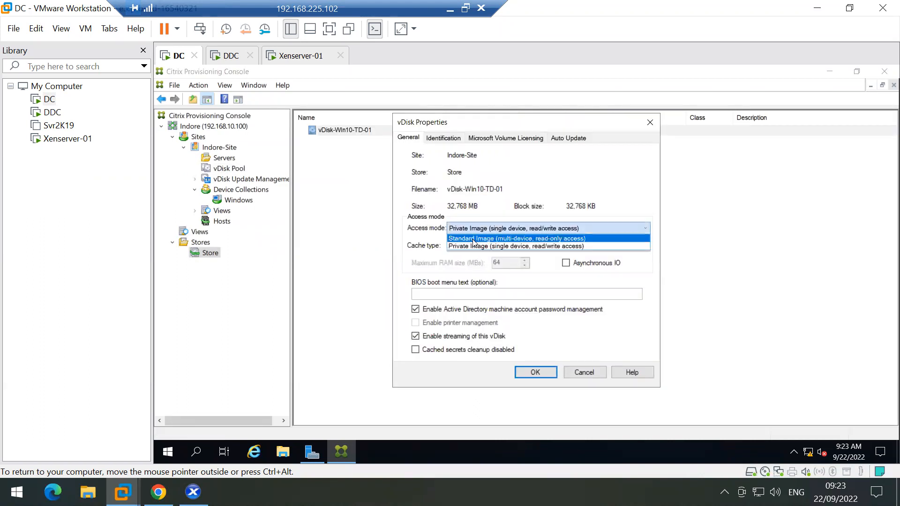
pyautogui.click(487, 238)
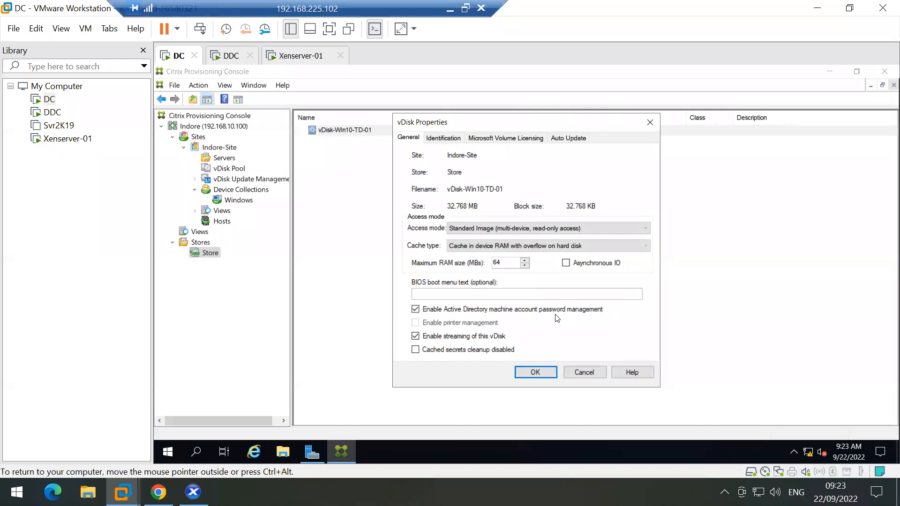
pyautogui.click(526, 138)
pyautogui.click(564, 139)
pyautogui.click(441, 140)
pyautogui.click(528, 370)
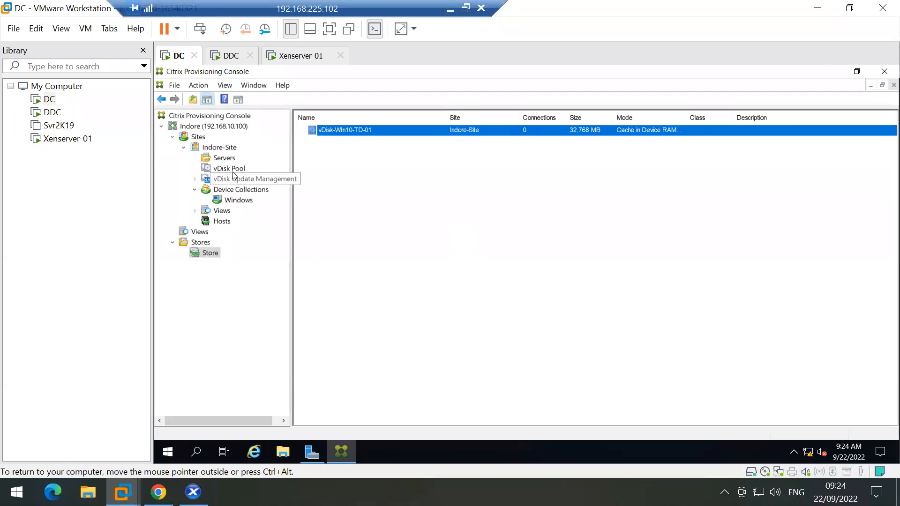
# Step: Show the Windows collection and check the Win10-TD-01 device's actions without choosing one
pyautogui.click(236, 200)
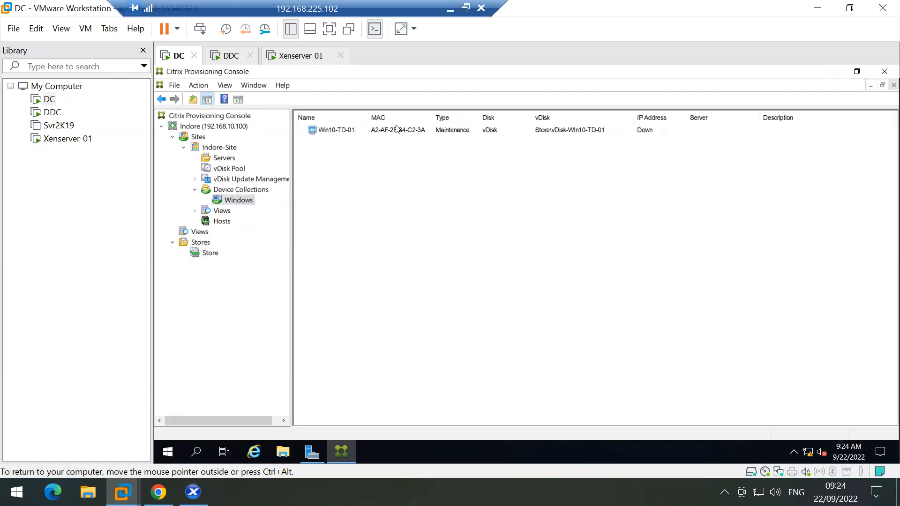
pyautogui.click(398, 129)
pyautogui.rightClick(397, 128)
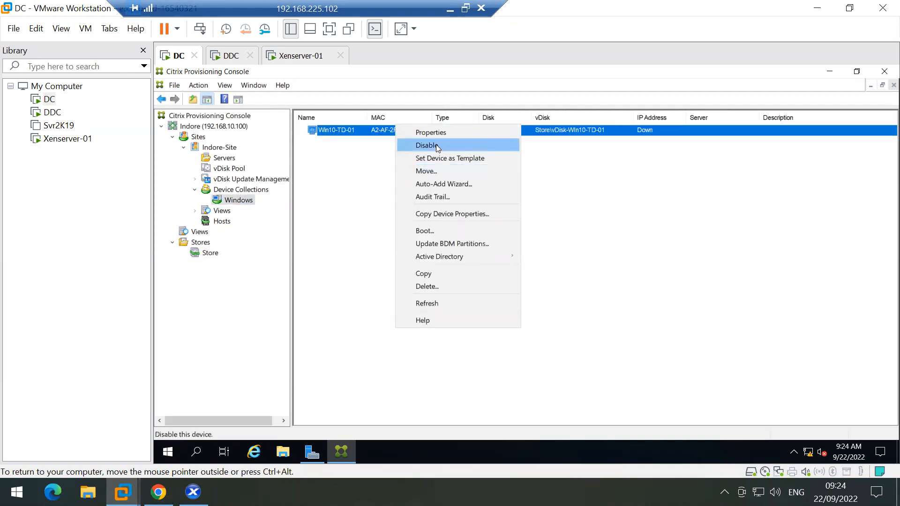
pyautogui.click(348, 208)
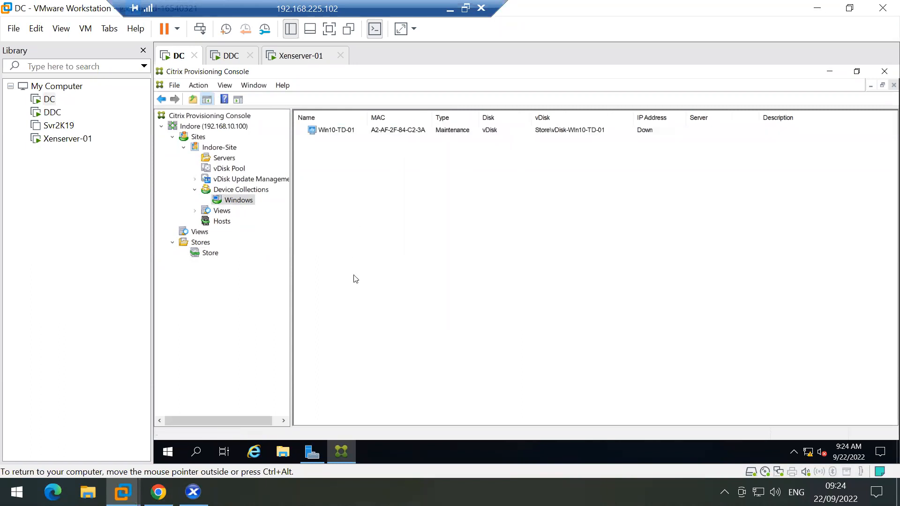
# Step: Start the Win-10-TD VM in XenCenter and watch its network boot full screen
pyautogui.click(192, 492)
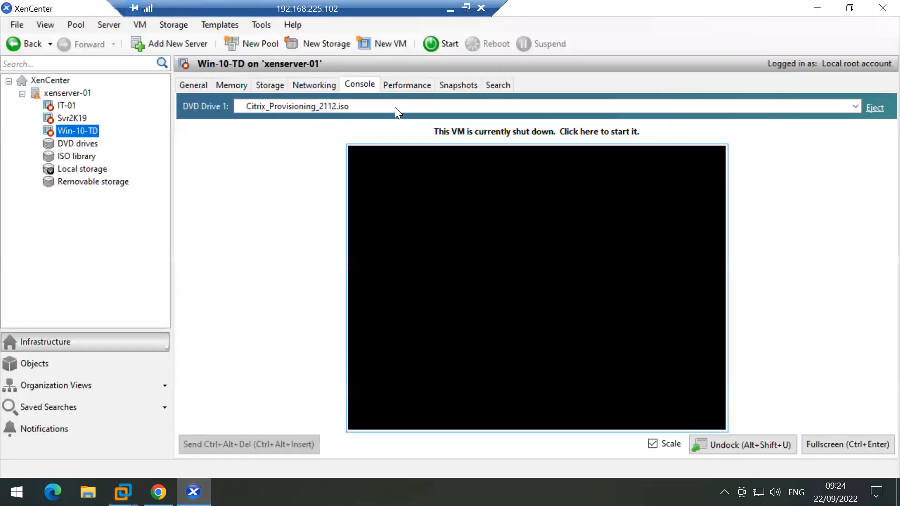
pyautogui.click(433, 46)
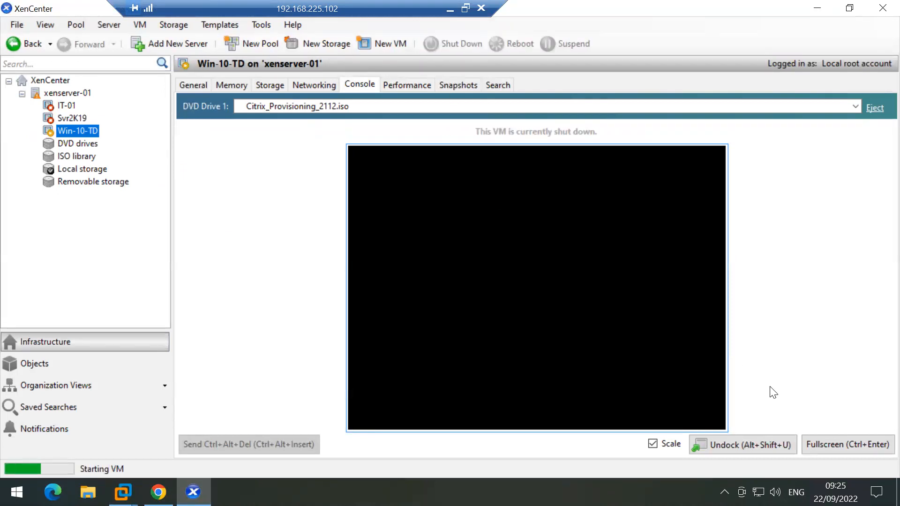
pyautogui.click(825, 440)
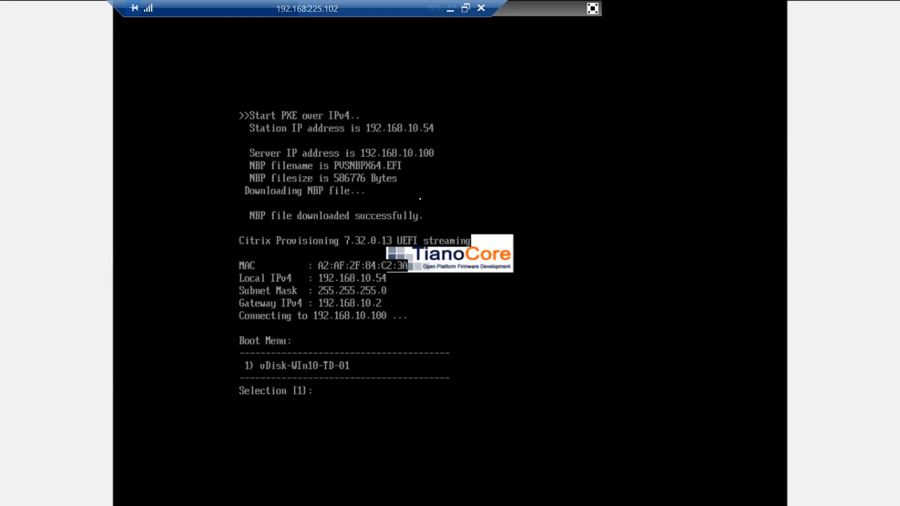
# Step: Choose option 1 at the boot menu to boot from vDisk-Win10-TD-01
pyautogui.write('1')
pyautogui.press('Return')
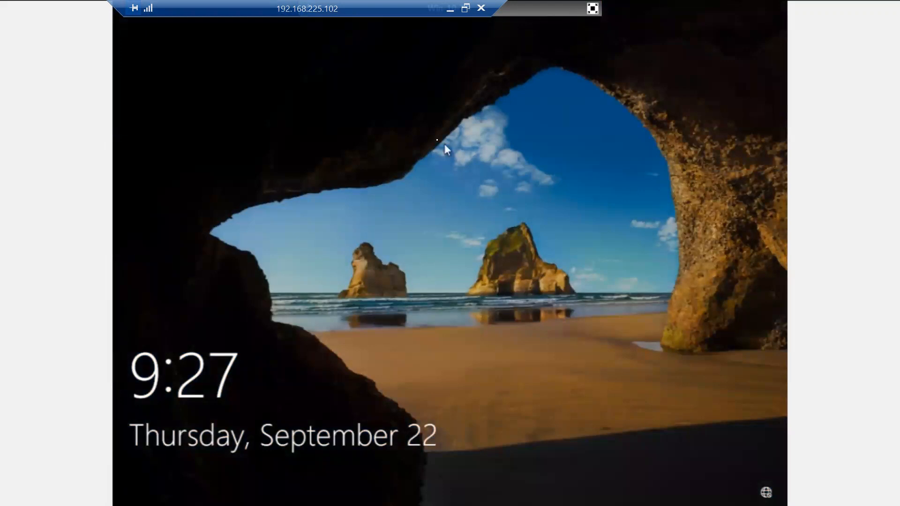
# Step: Exit full screen and sign in to Win-10-TD as Other user with the domain user name and password
pyautogui.click(592, 10)
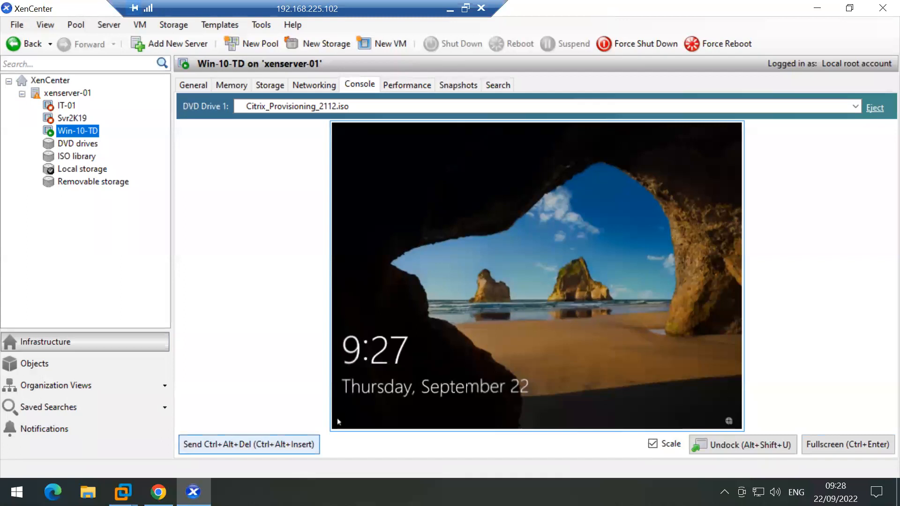
pyautogui.click(437, 314)
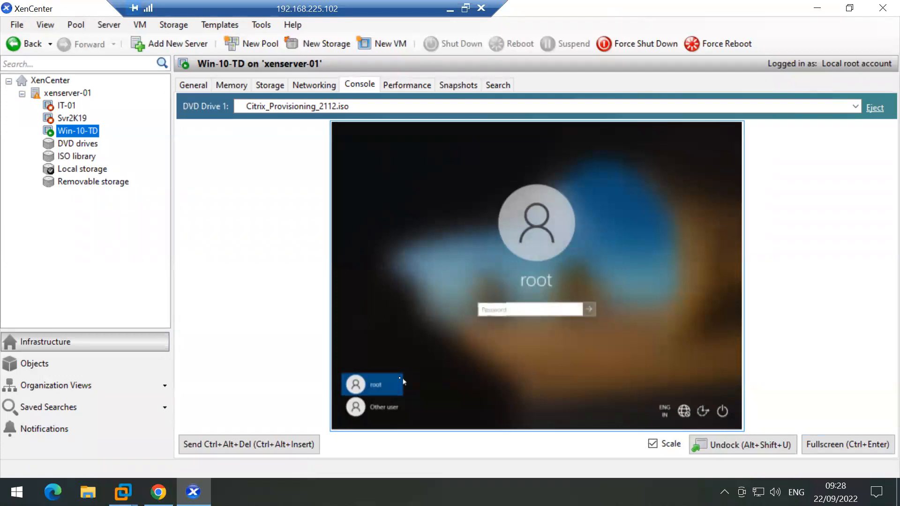
pyautogui.click(376, 413)
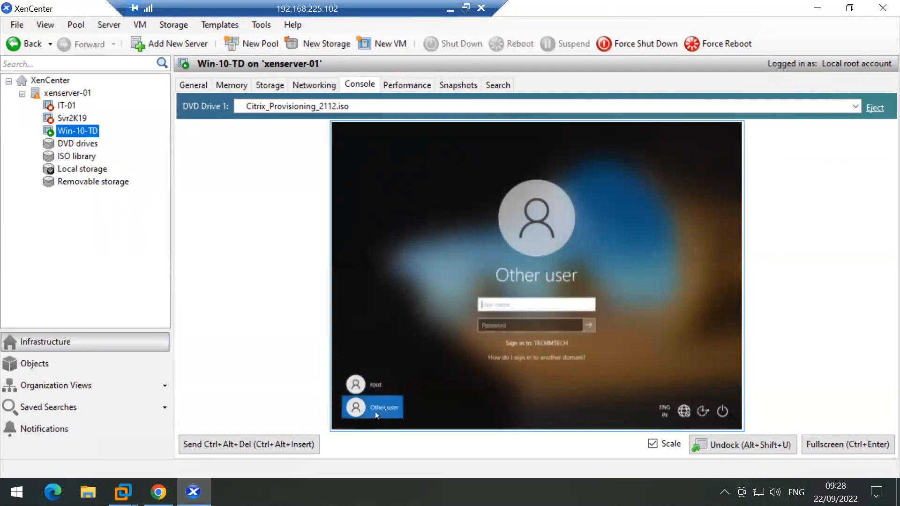
pyautogui.write('ms185426')
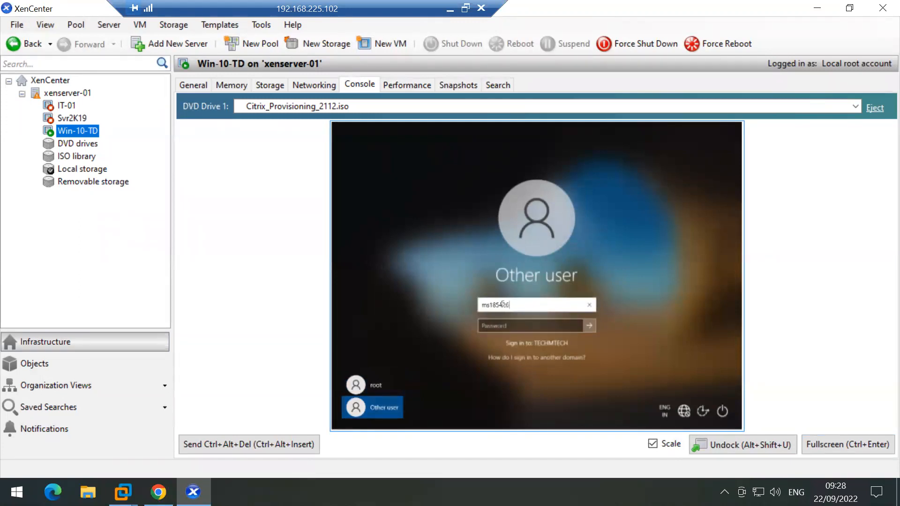
pyautogui.press('Tab')
pyautogui.write('•••••••••')
pyautogui.press('Return')
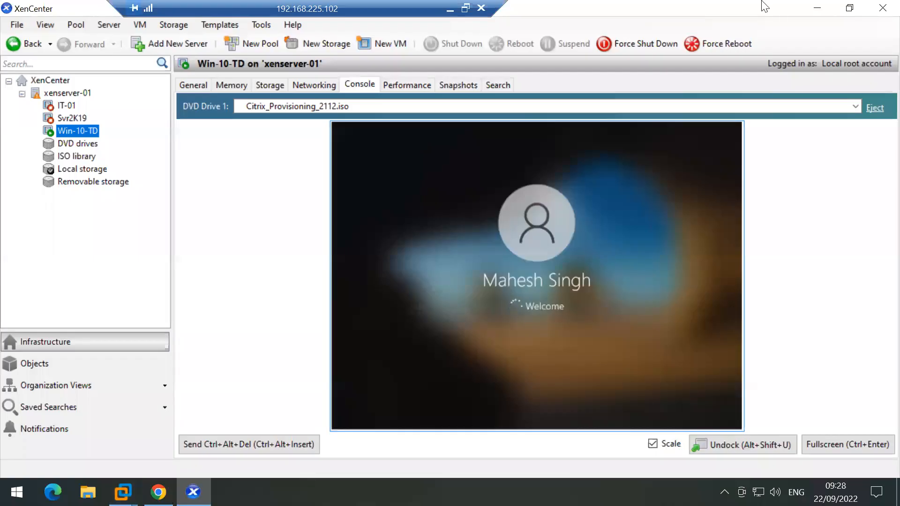
# Step: Review Win10-TD-01's vDisk, authentication, personality, status and logging properties, then cancel without changes
pyautogui.click(817, 8)
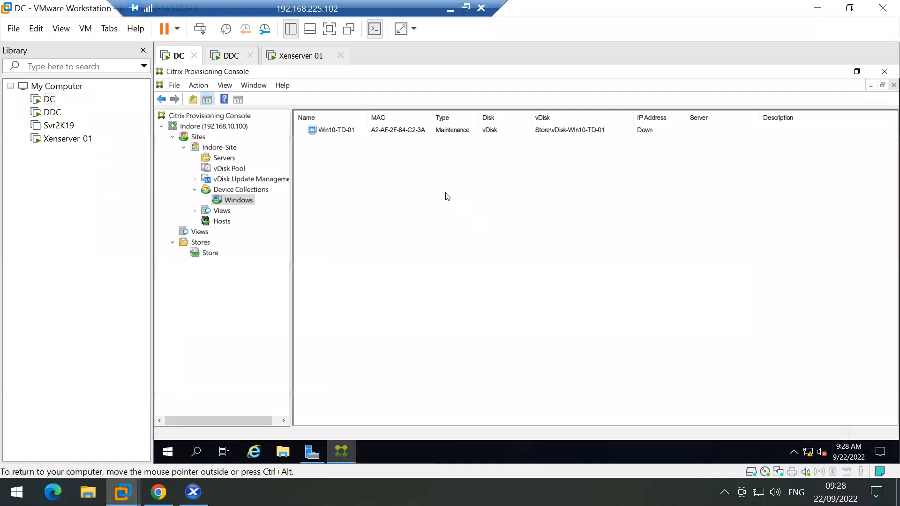
pyautogui.click(338, 131)
pyautogui.rightClick(338, 132)
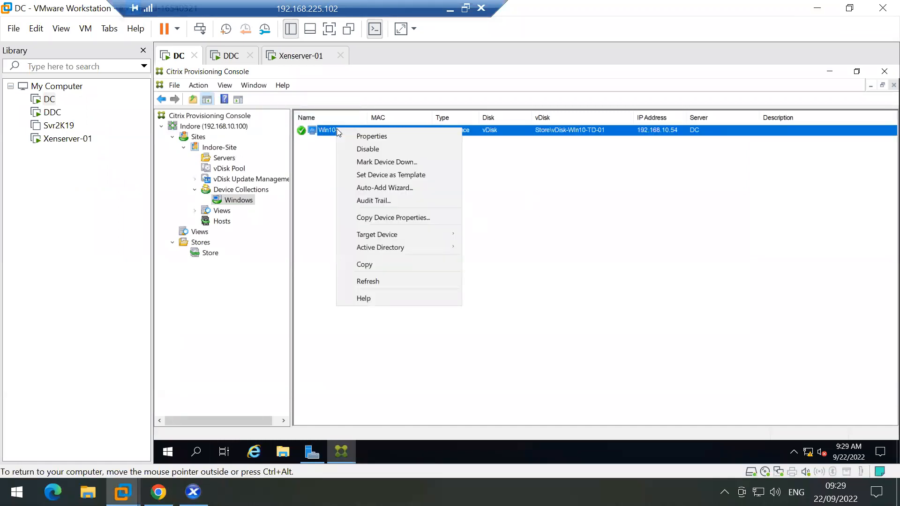
pyautogui.click(381, 135)
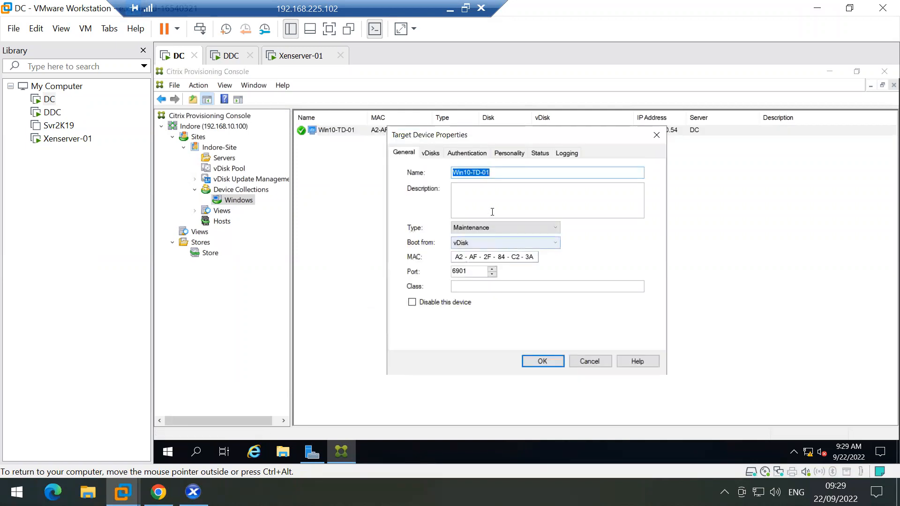
pyautogui.click(430, 155)
pyautogui.click(468, 154)
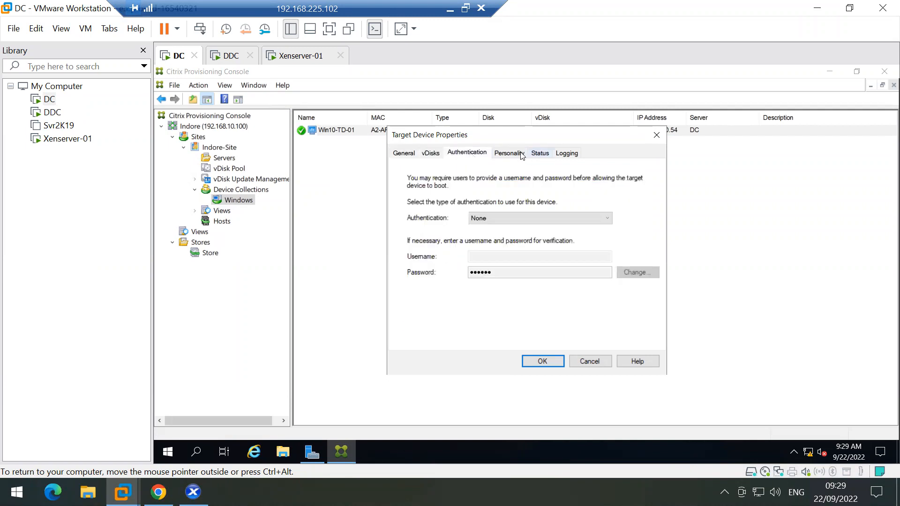
pyautogui.click(521, 154)
pyautogui.click(540, 155)
pyautogui.click(569, 154)
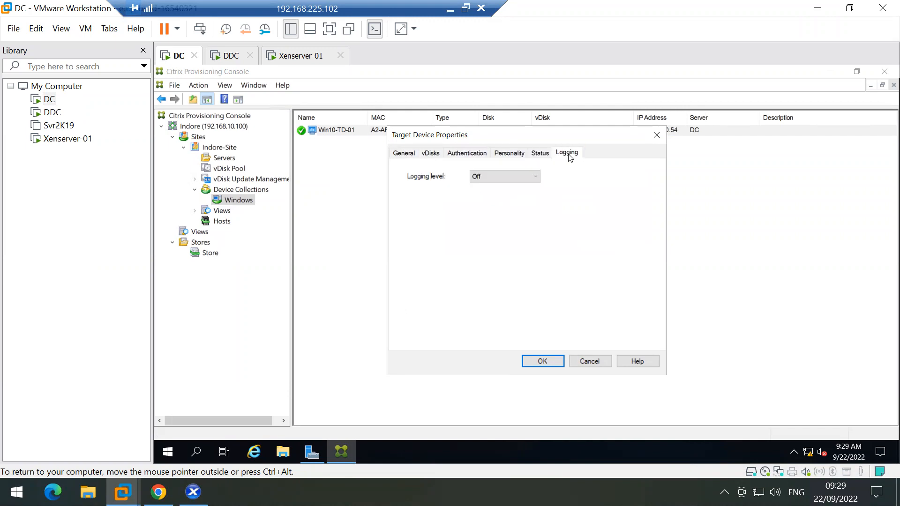
pyautogui.click(588, 361)
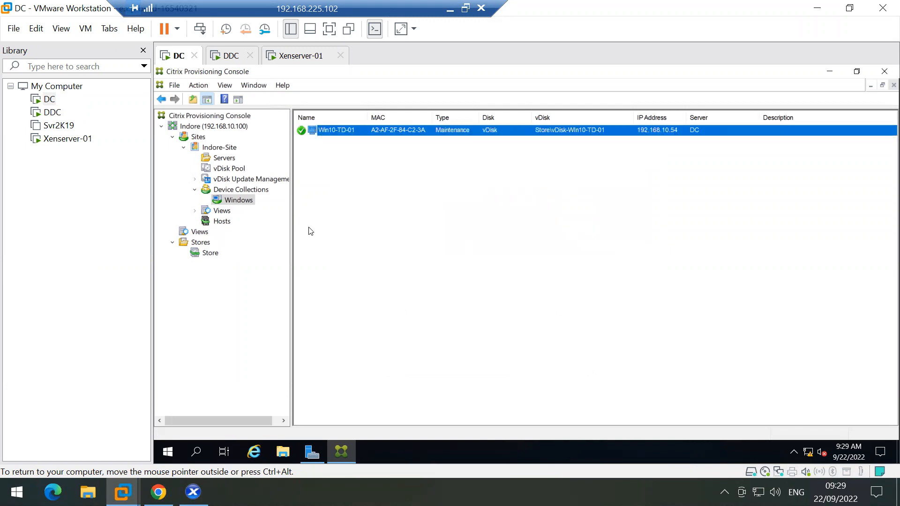
# Step: Refresh vDisk-Win10-TD-01 in the vDisk Pool and reopen its context menu
pyautogui.click(218, 171)
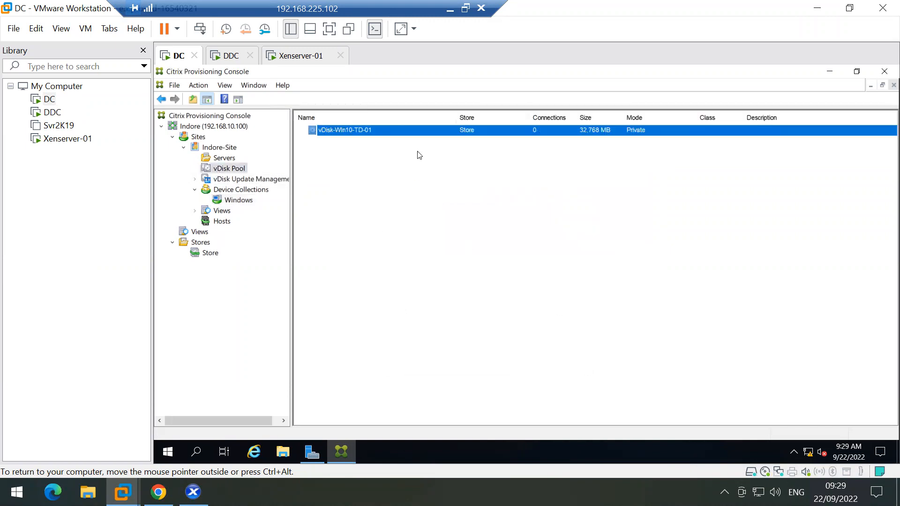
pyautogui.rightClick(379, 130)
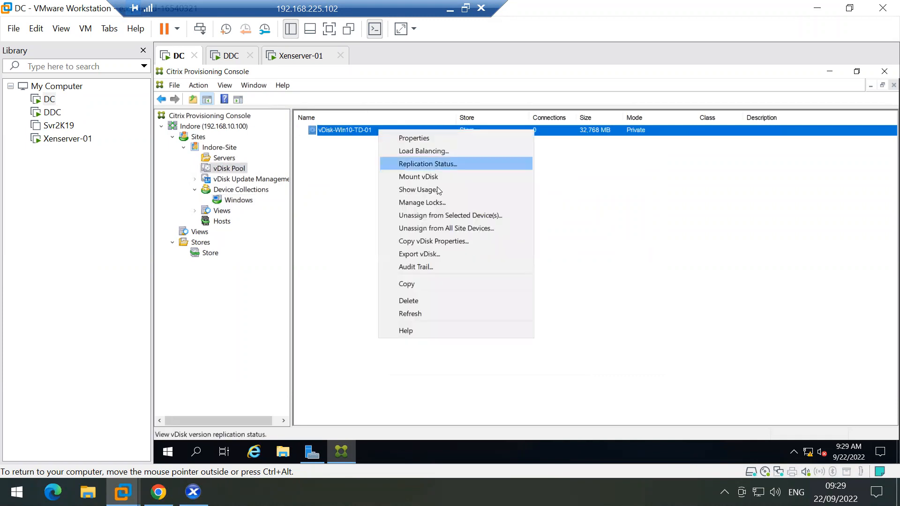
pyautogui.click(426, 312)
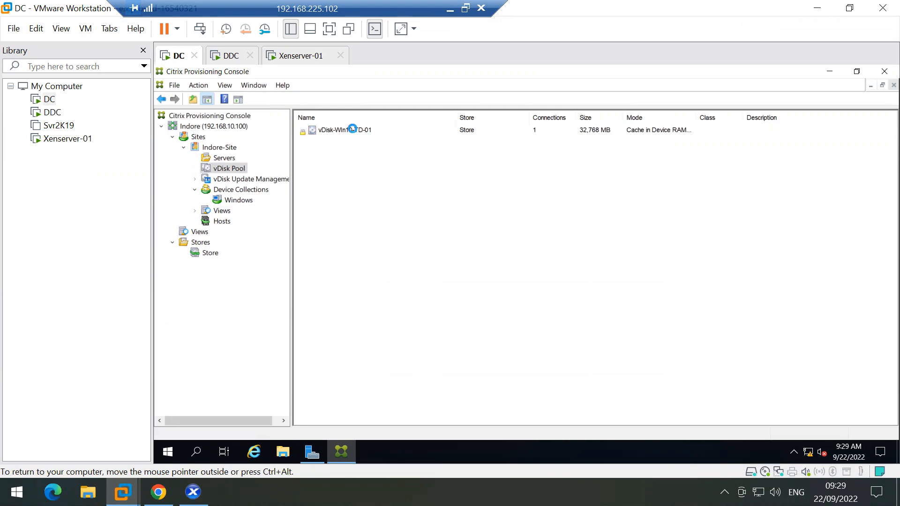
pyautogui.click(353, 130)
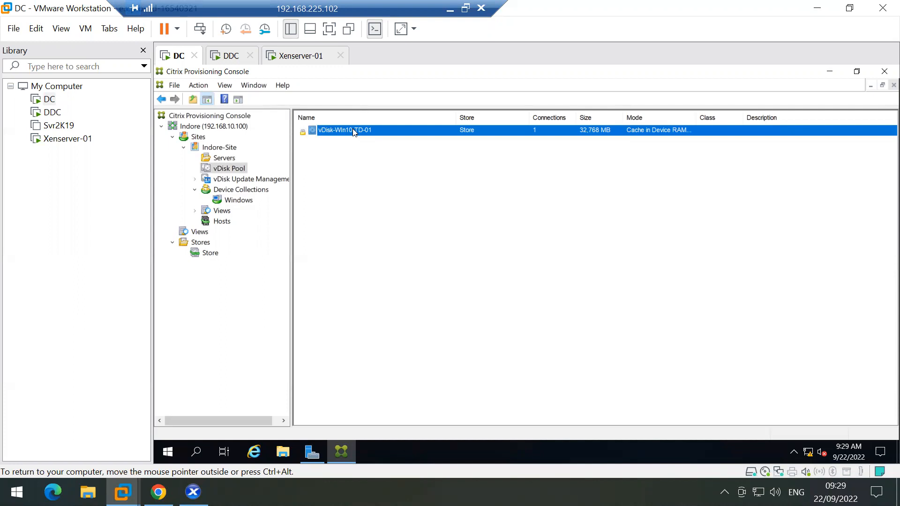
pyautogui.rightClick(352, 130)
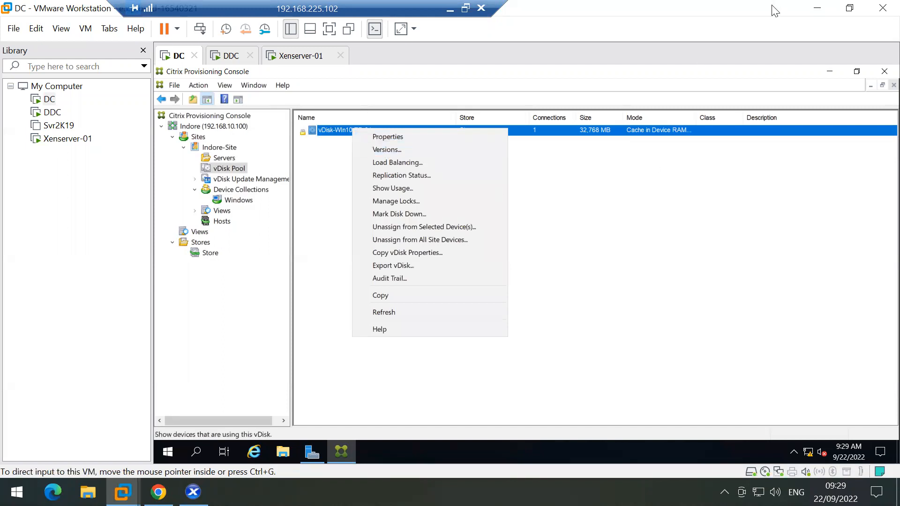
# Step: Shut down Windows on Win-10-TD from the Start menu in its XenCenter console
pyautogui.click(816, 8)
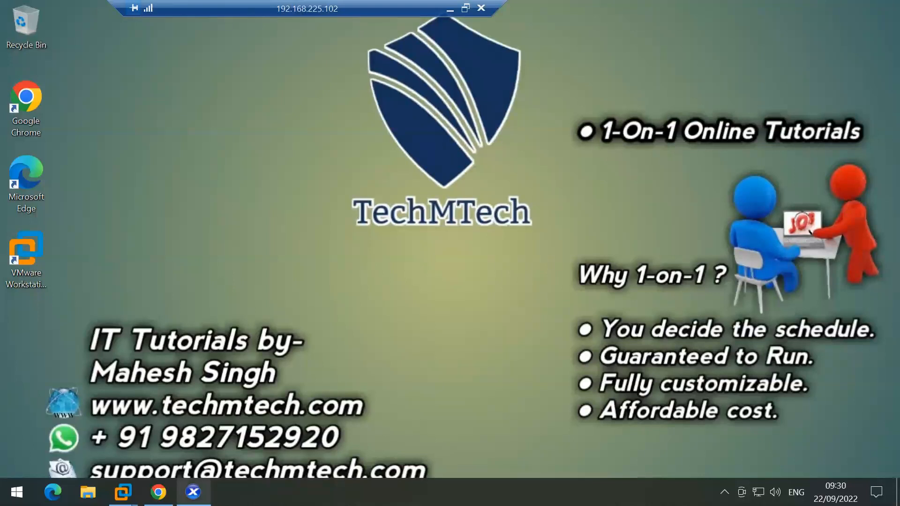
pyautogui.click(193, 491)
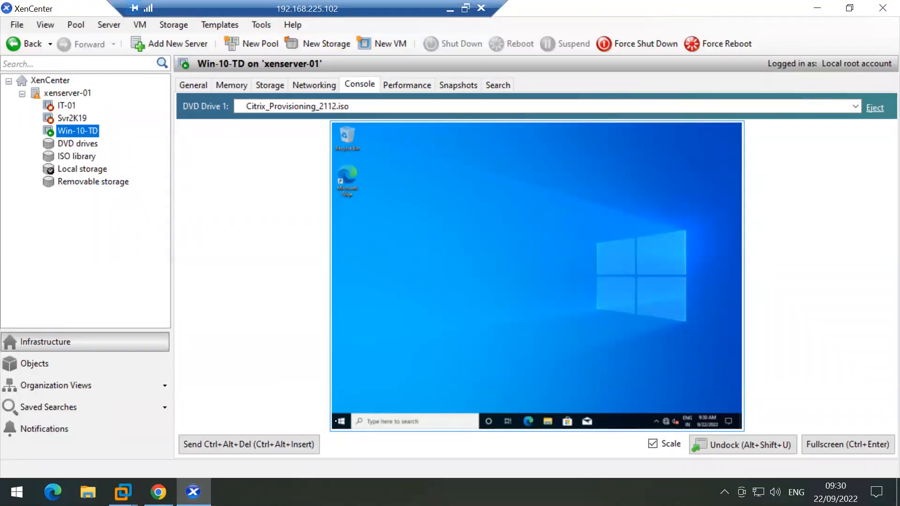
pyautogui.click(346, 422)
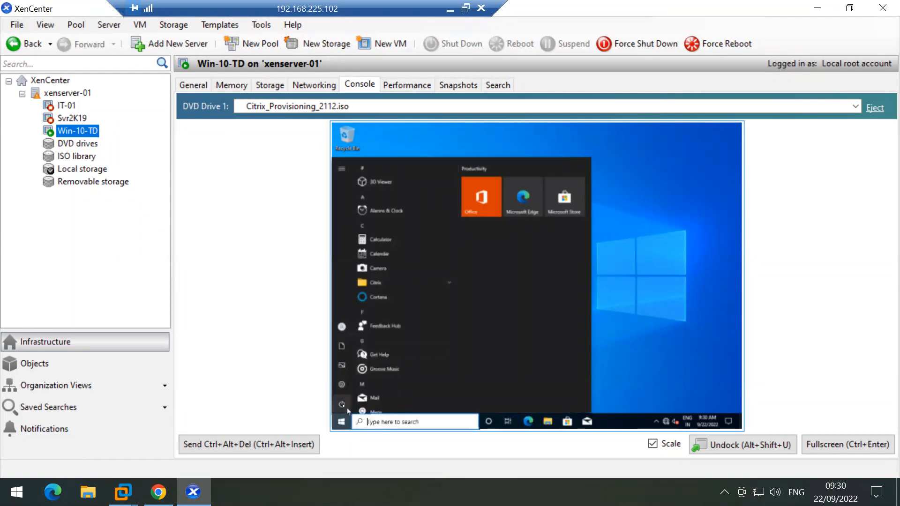
pyautogui.click(343, 404)
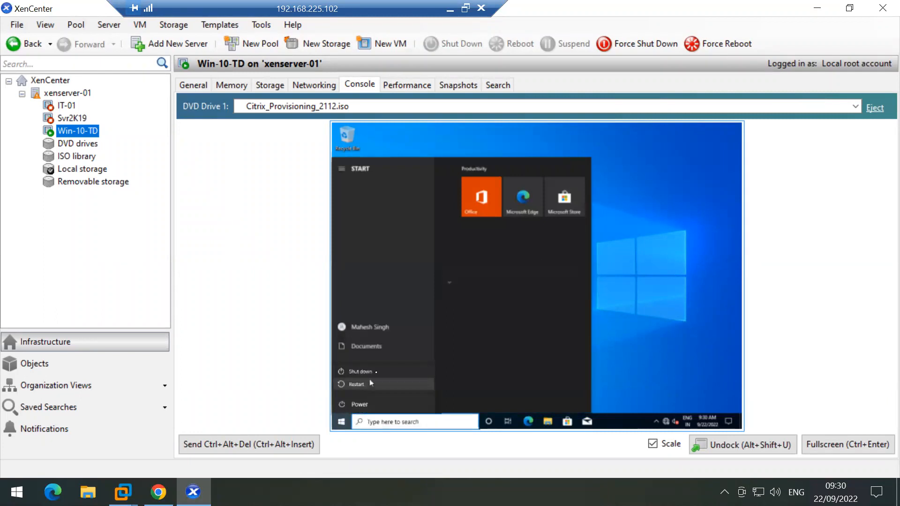
pyautogui.click(375, 371)
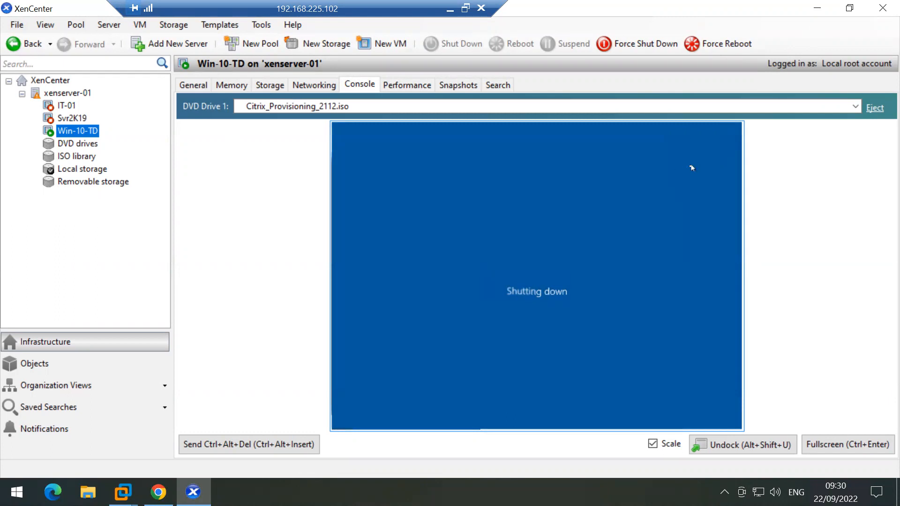
# Step: Minimize XenCenter and bring back VMware Workstation showing the DDC machine
pyautogui.click(817, 9)
pyautogui.moveTo(123, 492)
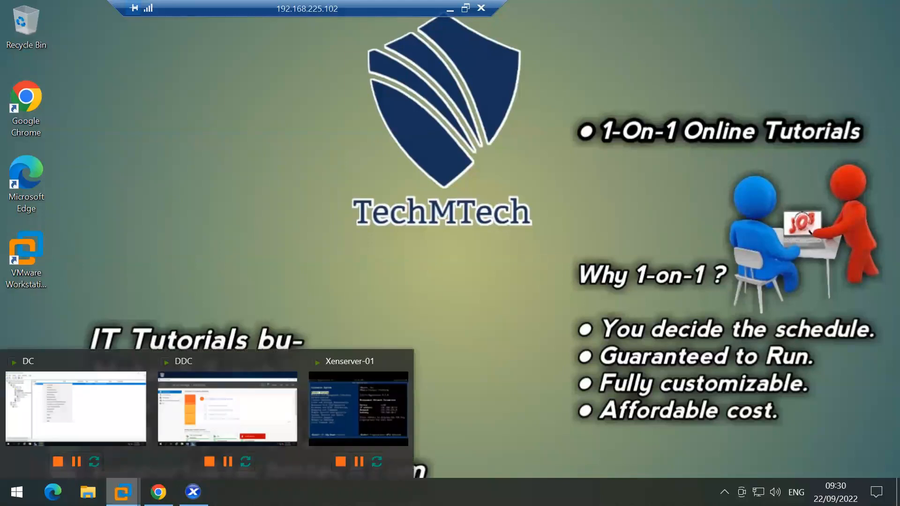
pyautogui.click(178, 403)
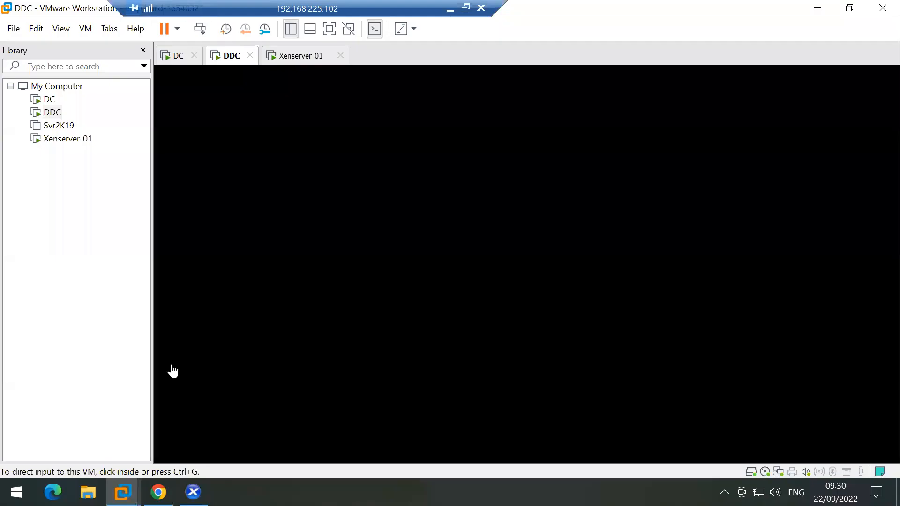
# Step: Create maintenance version 1 of vDisk-Win10-TD-01 from base version 0, then launch File Explorer
pyautogui.click(173, 55)
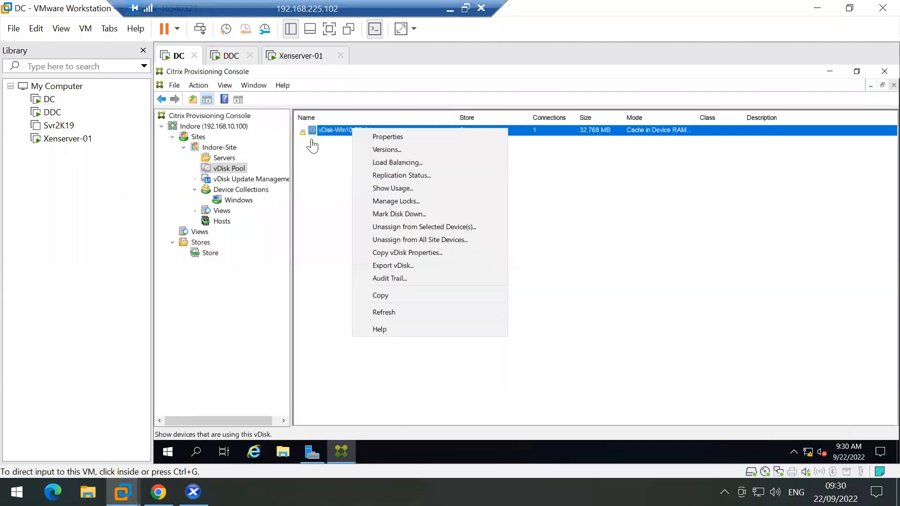
pyautogui.click(375, 150)
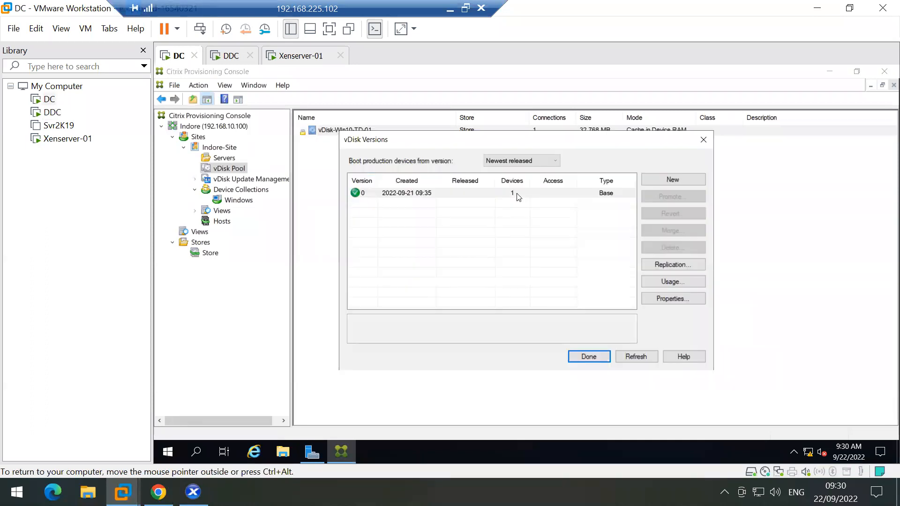
pyautogui.click(396, 195)
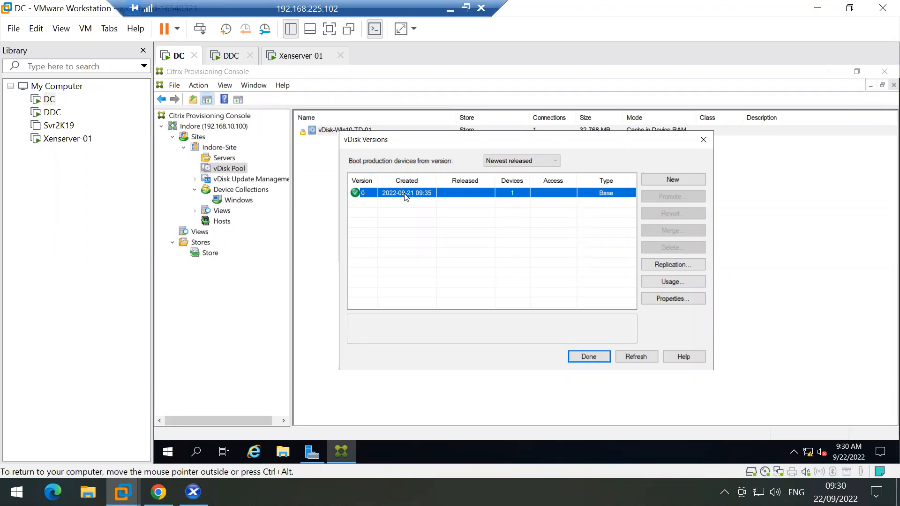
pyautogui.click(667, 177)
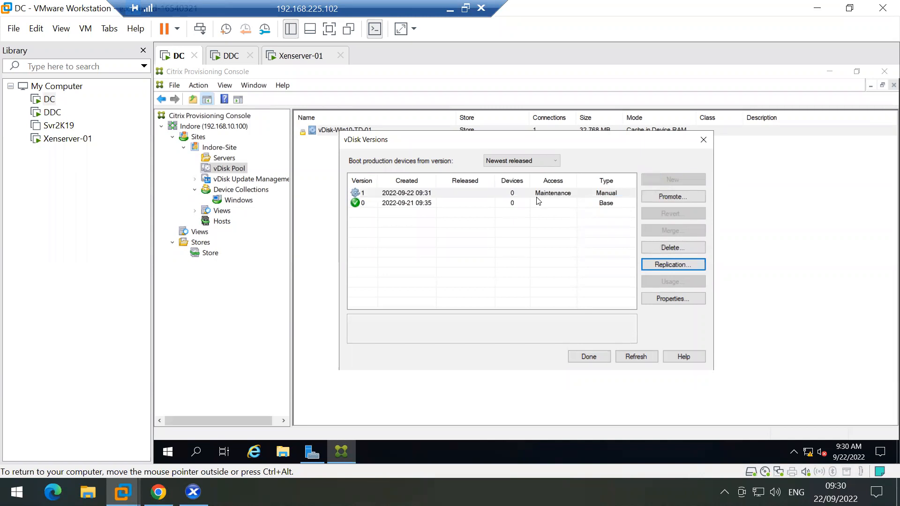
pyautogui.click(416, 196)
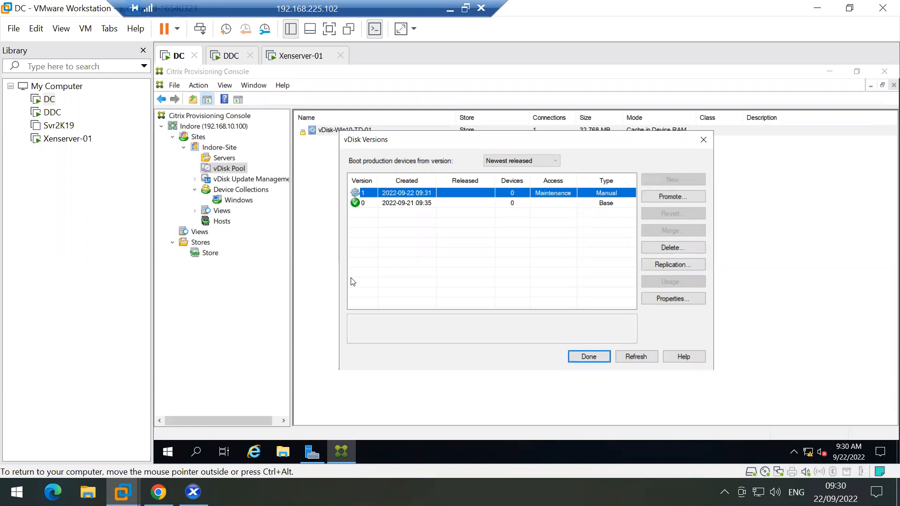
pyautogui.click(283, 459)
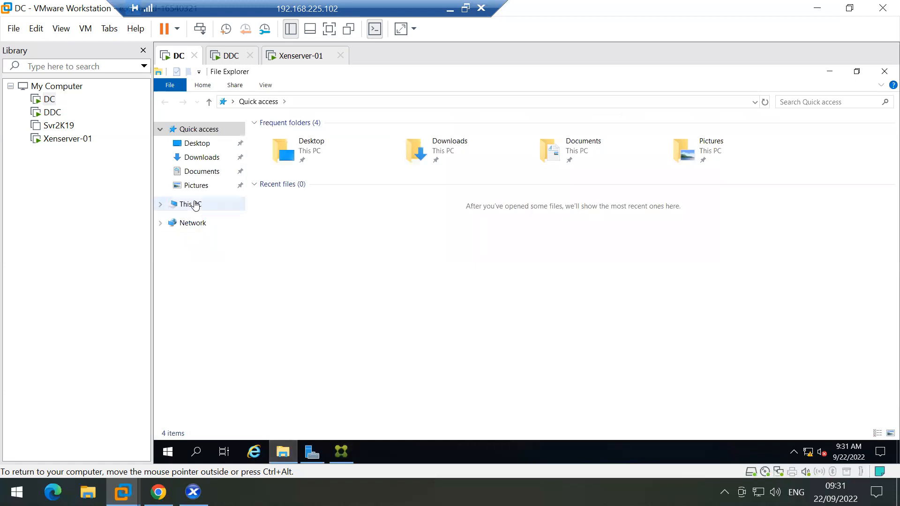
# Step: In C:\PVS Store, select the new .1.avhdx, .1.pvp and .lok files beside the base disk image
pyautogui.click(194, 205)
pyautogui.doubleClick(333, 240)
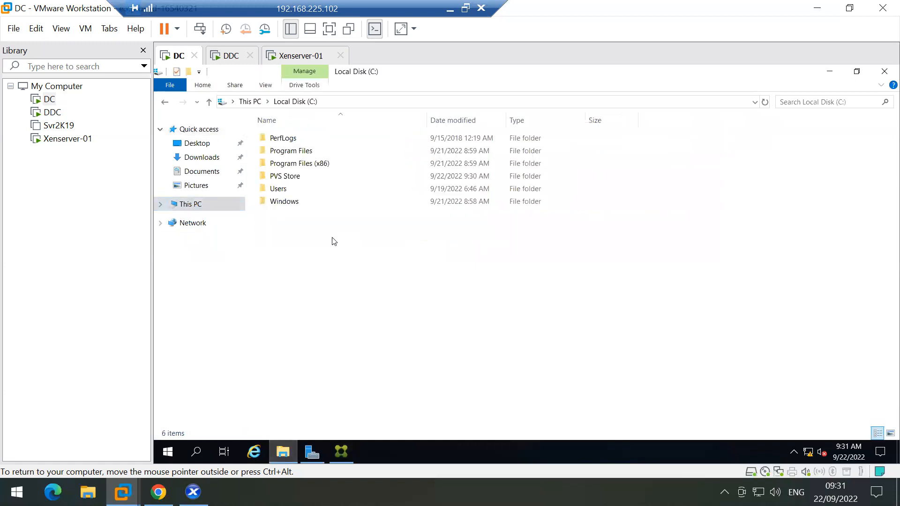
pyautogui.doubleClick(297, 175)
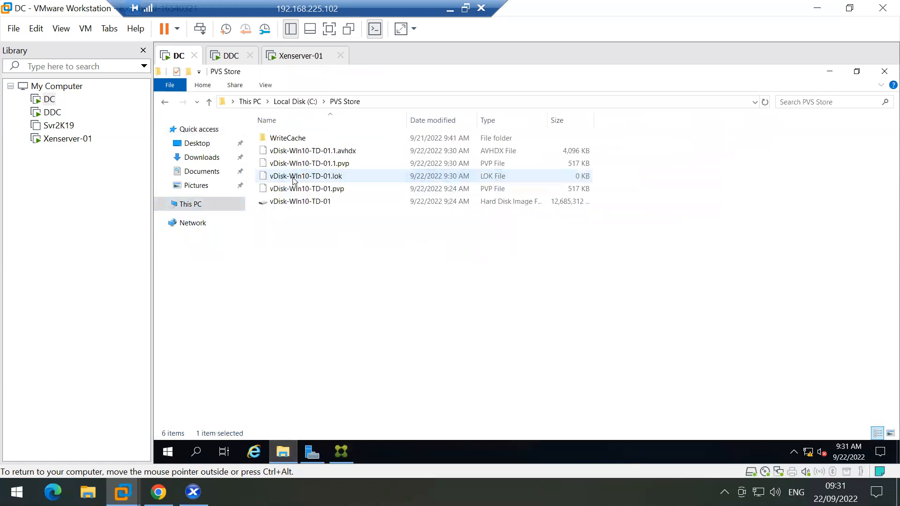
pyautogui.click(304, 205)
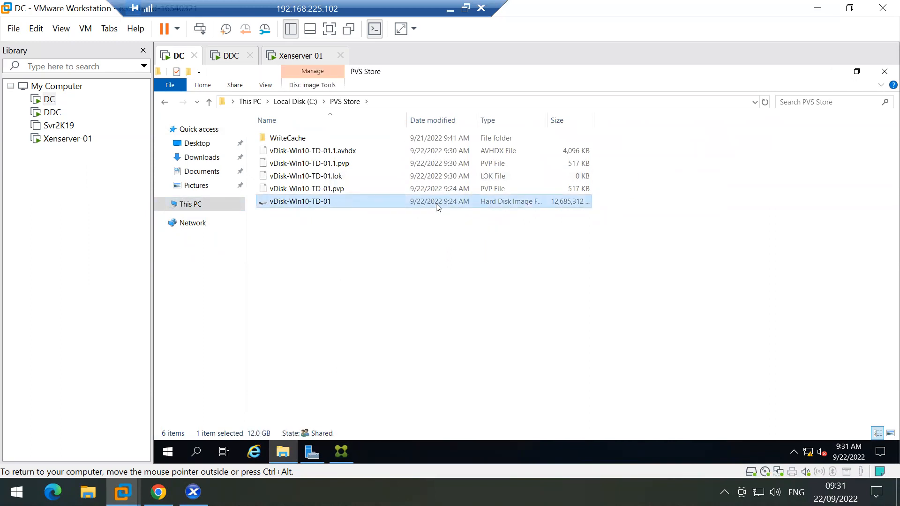
pyautogui.click(341, 452)
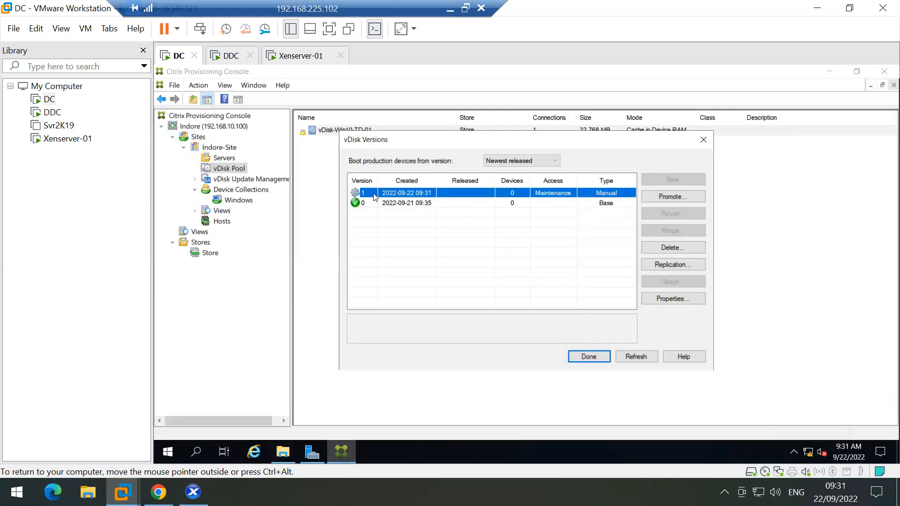
pyautogui.click(283, 452)
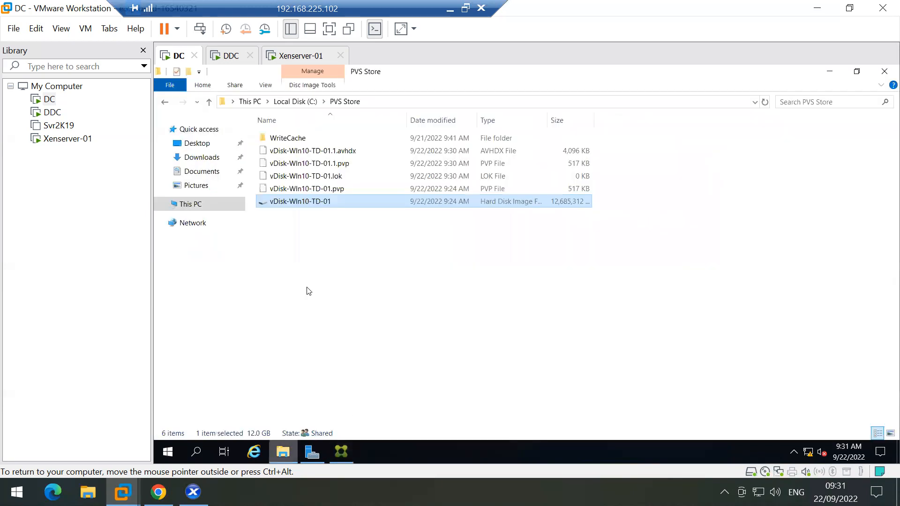
pyautogui.click(309, 152)
pyautogui.click(296, 164)
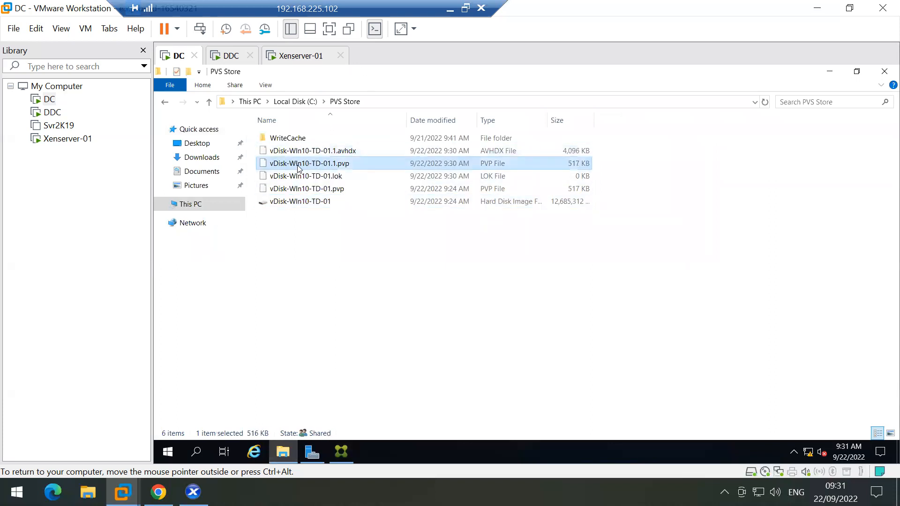
pyautogui.click(311, 177)
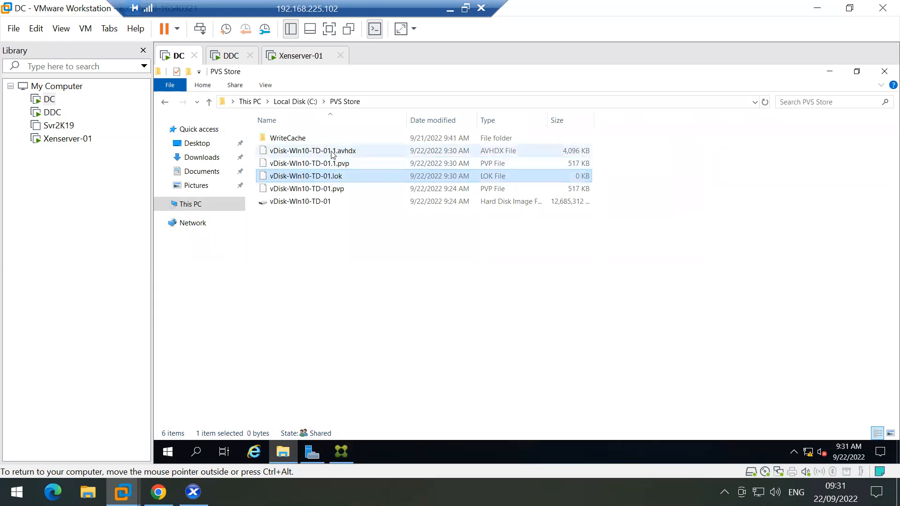
pyautogui.click(356, 151)
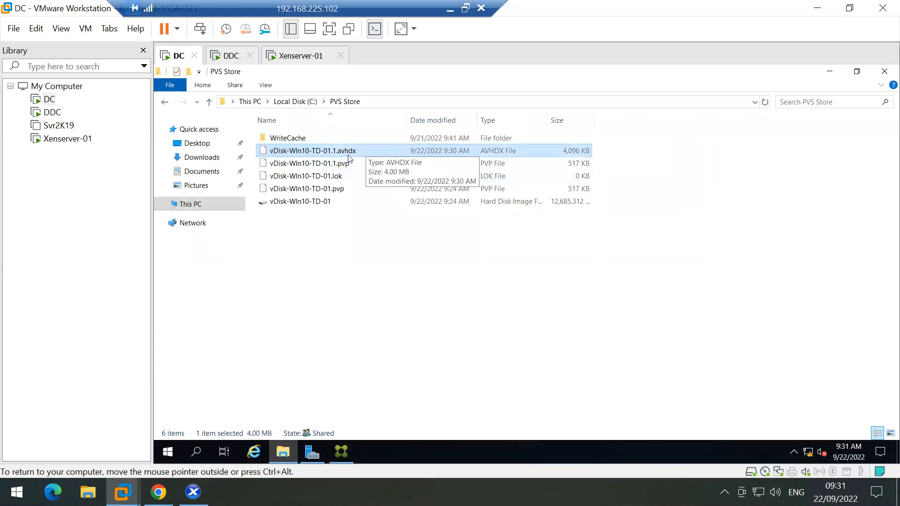
pyautogui.click(323, 164)
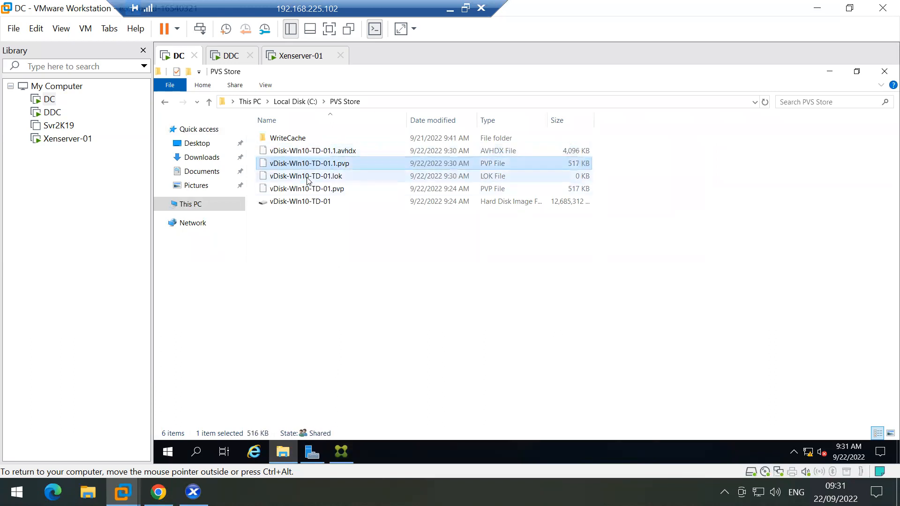
pyautogui.click(306, 178)
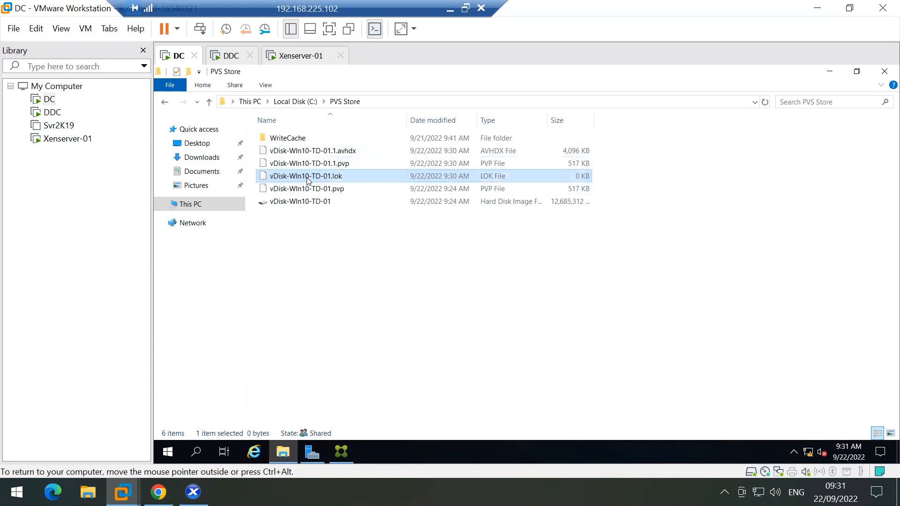
pyautogui.click(335, 153)
pyautogui.hotkey('shift', 'Down')
pyautogui.hotkey('shift', 'Down')
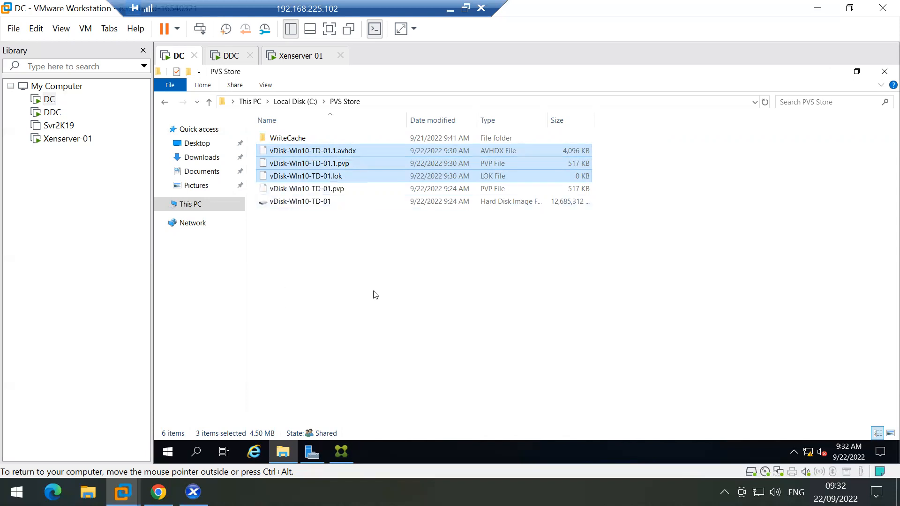
# Step: Back on the DC machine, close the vDisk Versions window and clear the vDisk selection
pyautogui.click(240, 56)
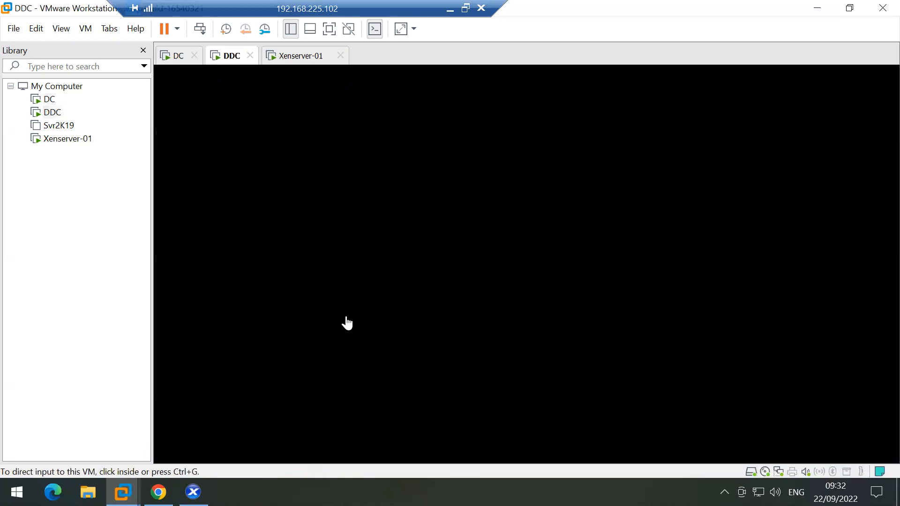
pyautogui.click(175, 55)
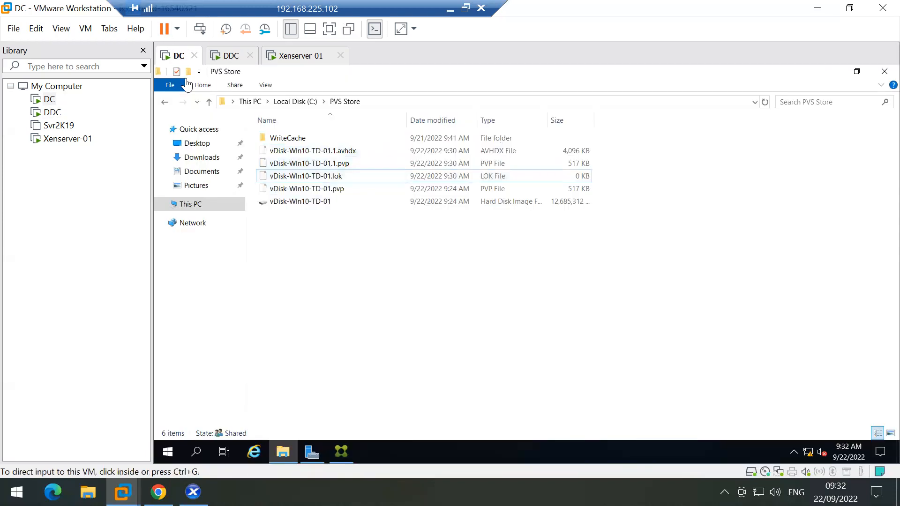
pyautogui.click(342, 451)
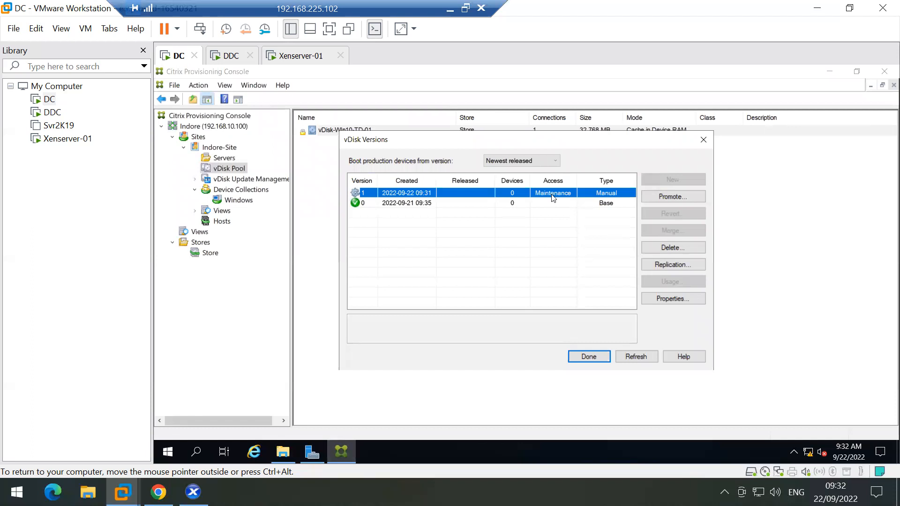
pyautogui.click(589, 357)
pyautogui.click(485, 216)
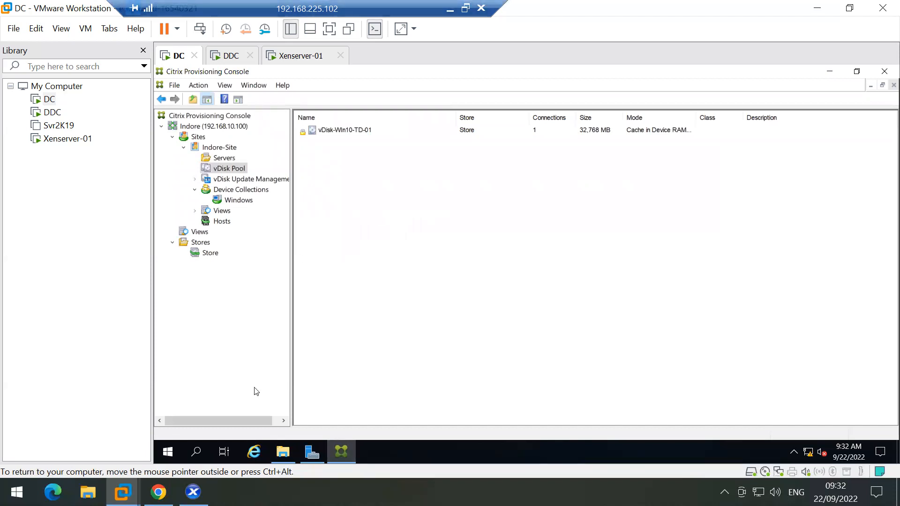
# Step: Start Win-10-TD in XenCenter, view its console full screen, and enter 1 for the [maint] version
pyautogui.click(193, 492)
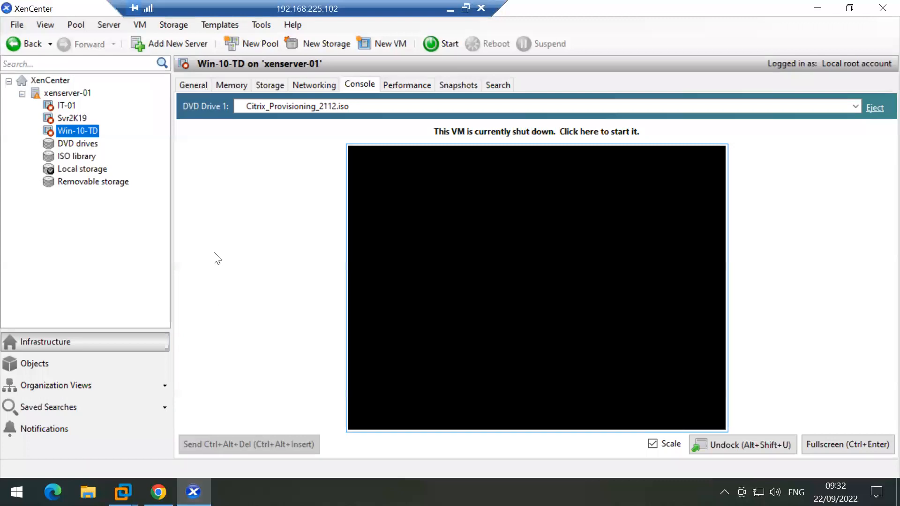
pyautogui.click(438, 43)
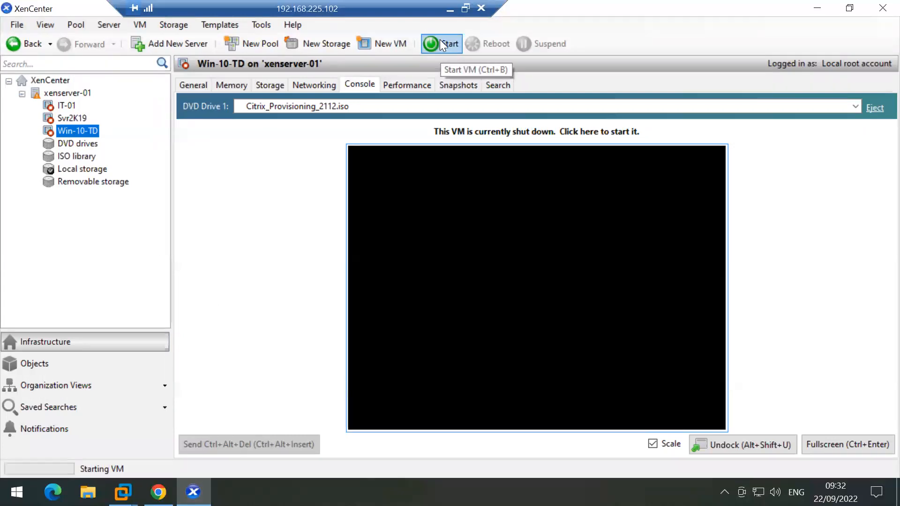
pyautogui.click(835, 444)
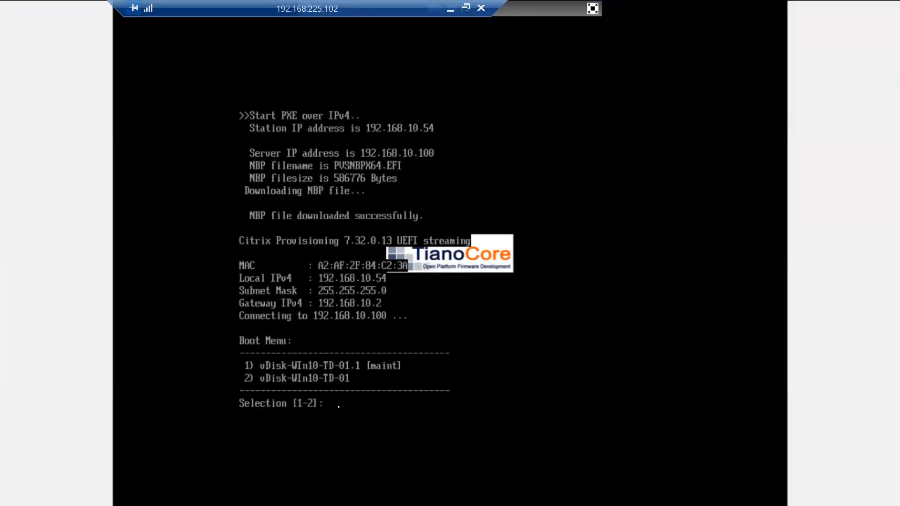
pyautogui.write('1')
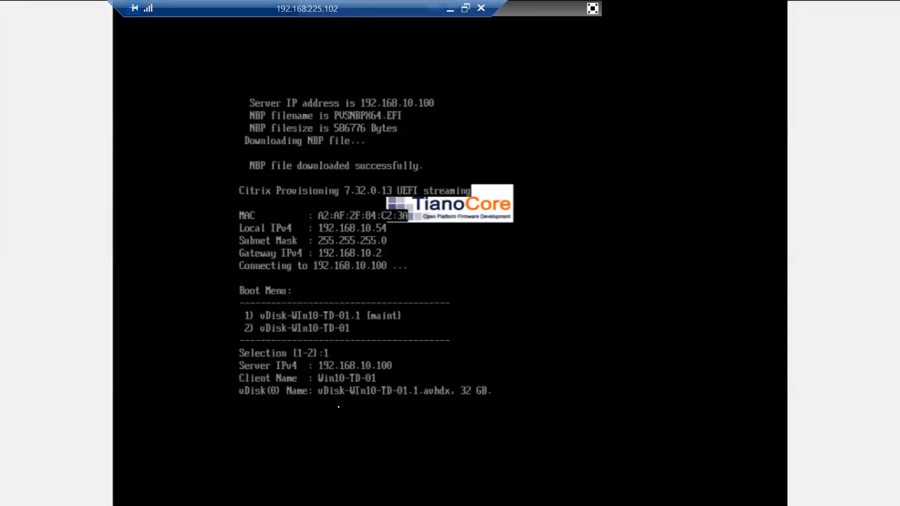
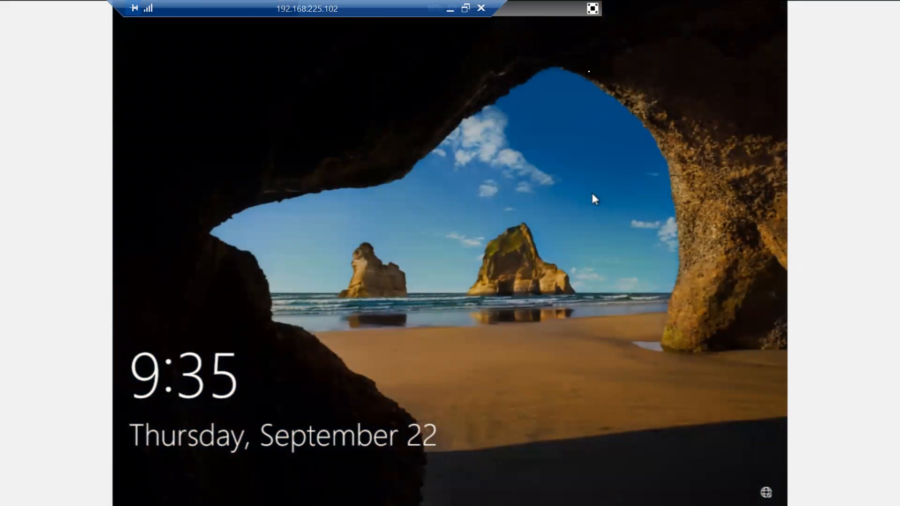
# Step: Sign in to Win-10-TD as Other user with the domain account's user name and password
pyautogui.click(593, 8)
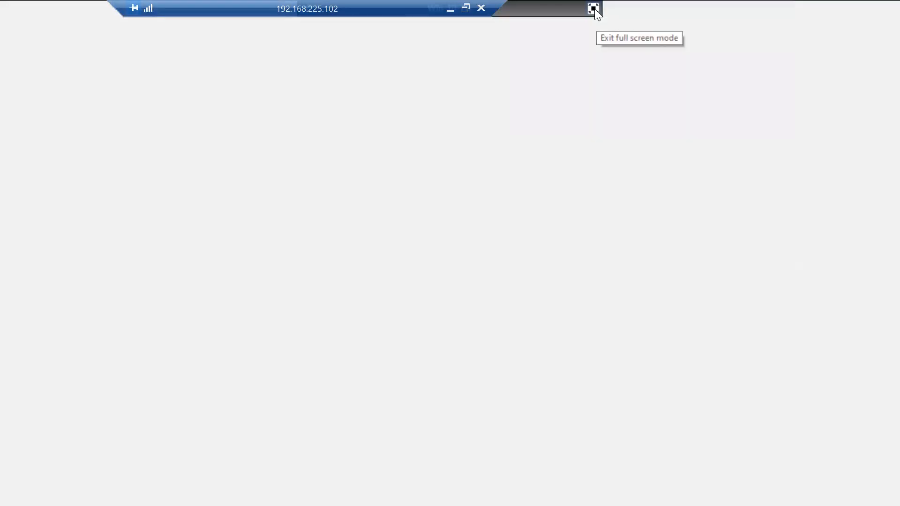
pyautogui.click(261, 440)
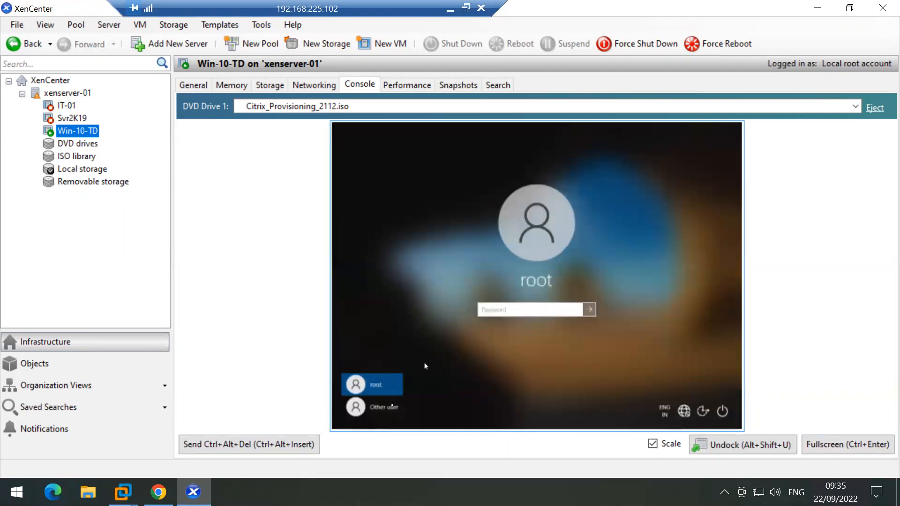
pyautogui.click(372, 411)
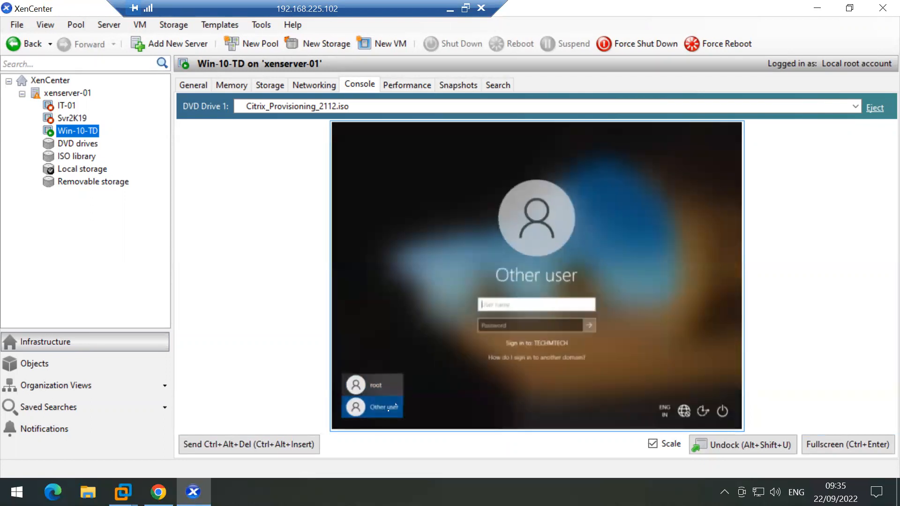
pyautogui.write('ms185426')
pyautogui.press('Tab')
pyautogui.write('********')
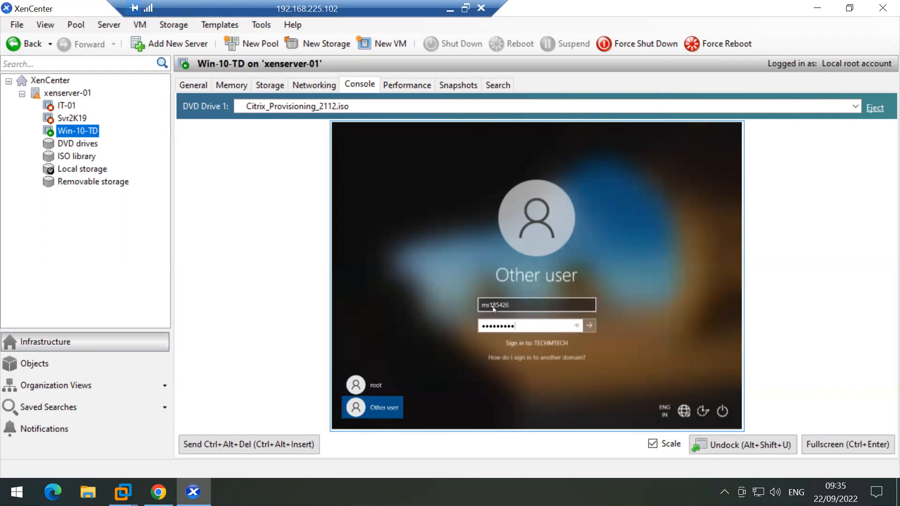
pyautogui.press('Return')
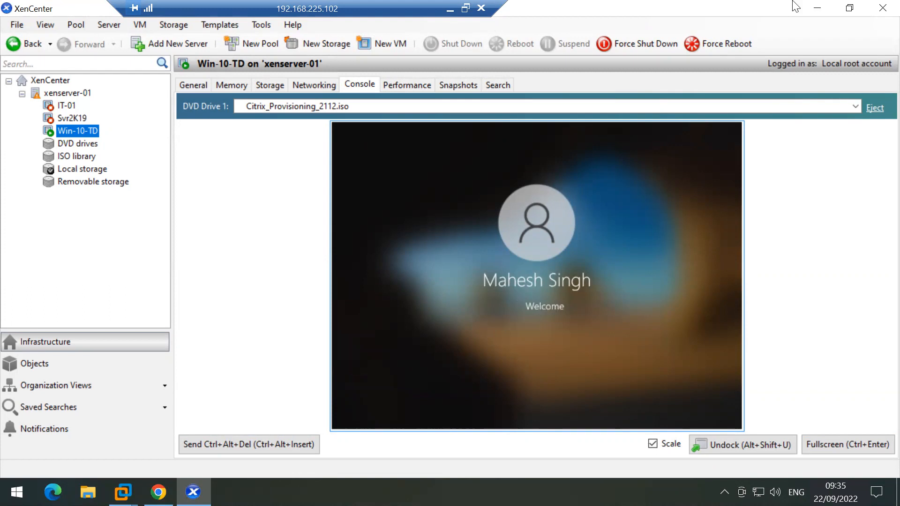
pyautogui.click(817, 9)
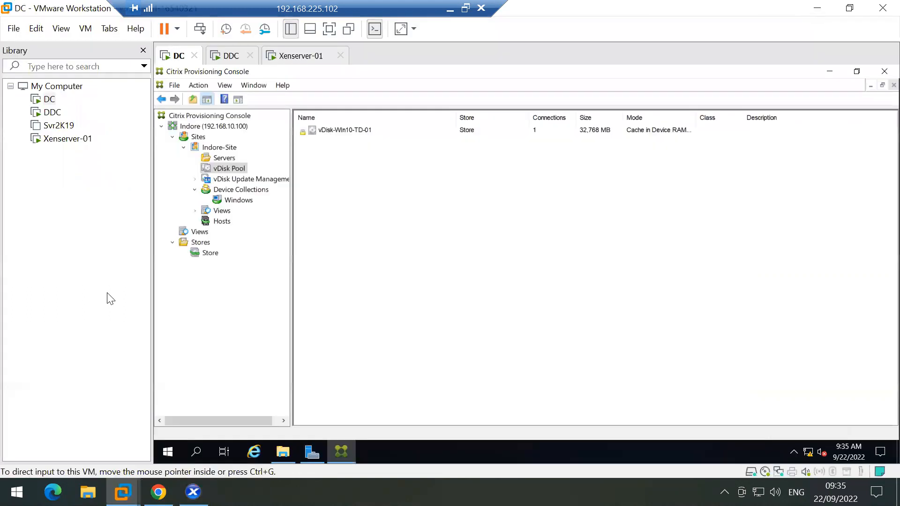
# Step: Browse to the SoftWares folder at D:\Data\Data\Soft\SoftWares on the Seagate Expansion Drive
pyautogui.click(88, 492)
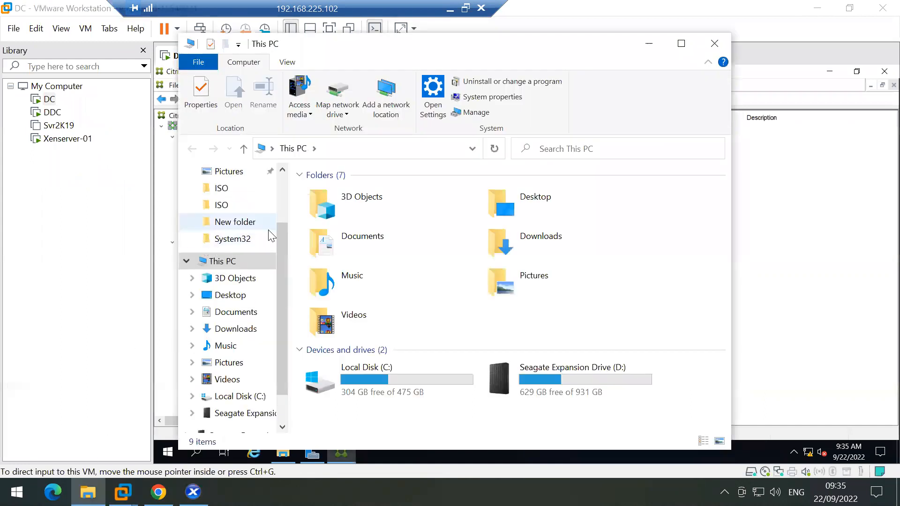
pyautogui.scroll(2, 235, 225)
pyautogui.click(236, 217)
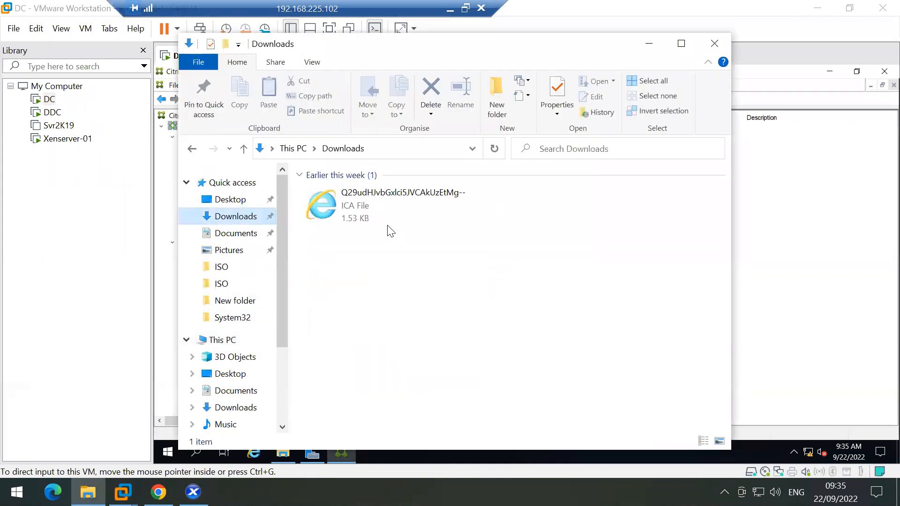
pyautogui.click(239, 234)
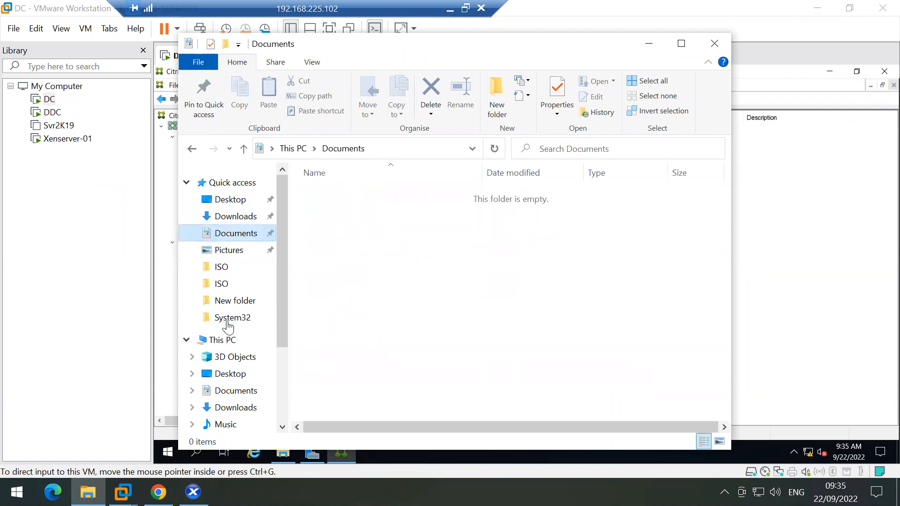
pyautogui.scroll(-1, 228, 328)
pyautogui.click(228, 303)
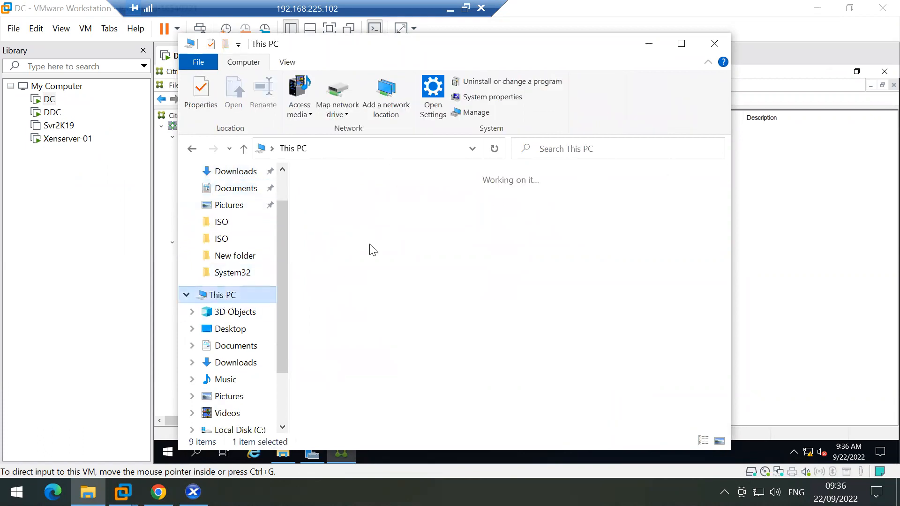
pyautogui.doubleClick(542, 398)
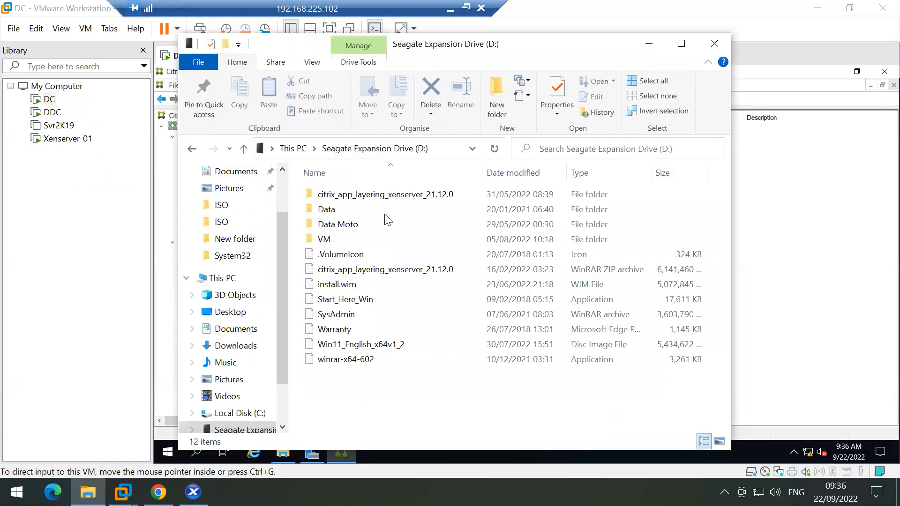
pyautogui.doubleClick(331, 209)
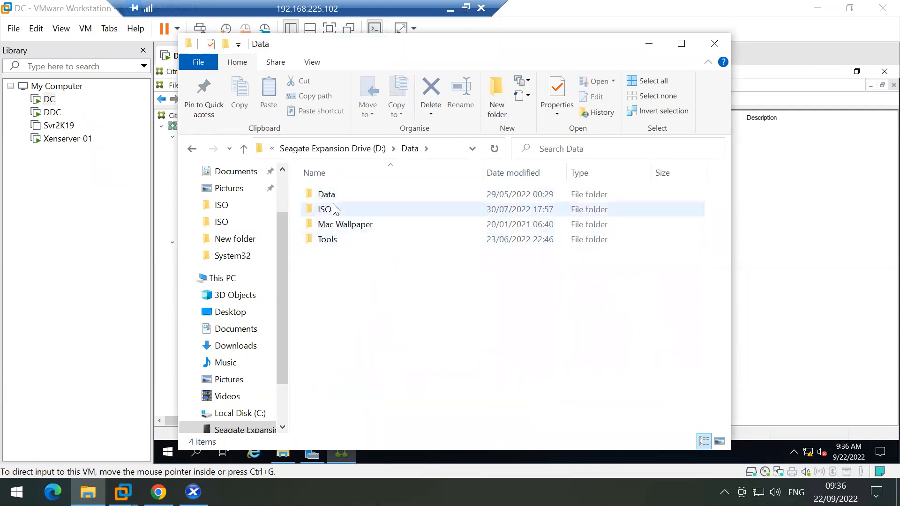
pyautogui.doubleClick(334, 201)
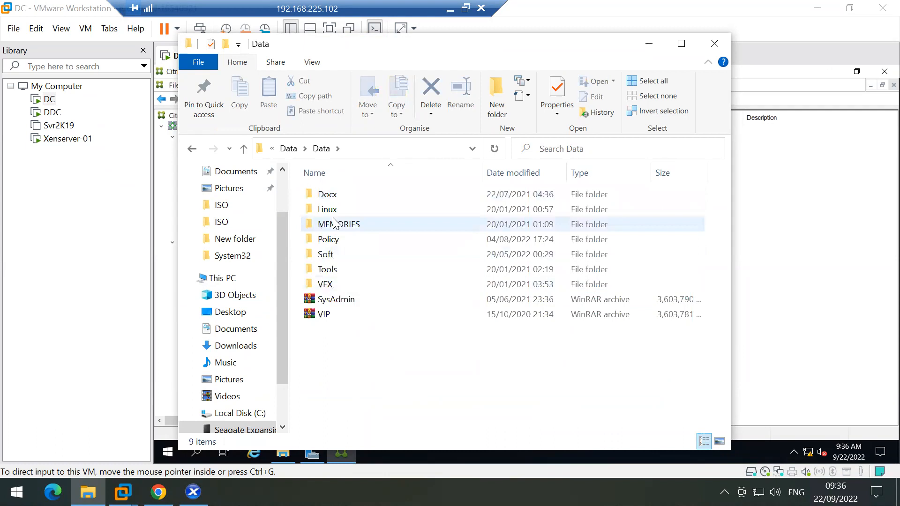
pyautogui.click(333, 259)
pyautogui.doubleClick(333, 260)
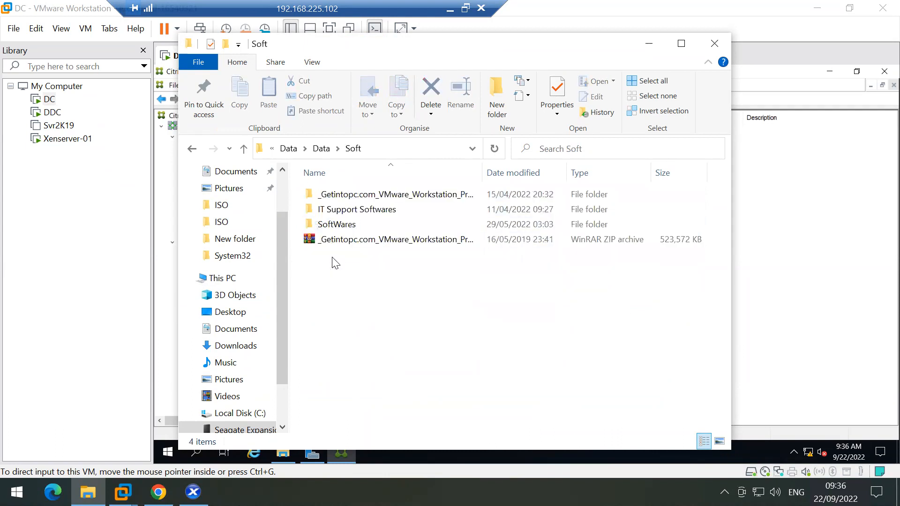
pyautogui.click(350, 225)
pyautogui.doubleClick(350, 225)
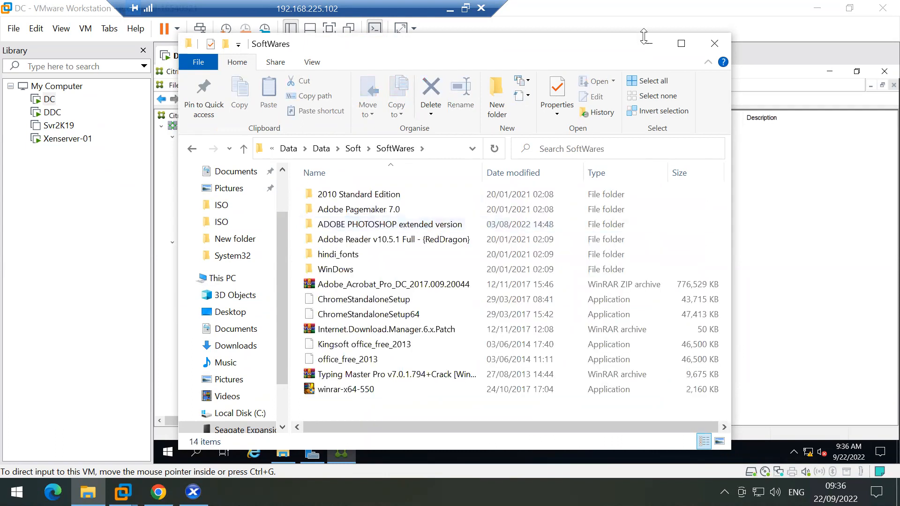
pyautogui.click(681, 43)
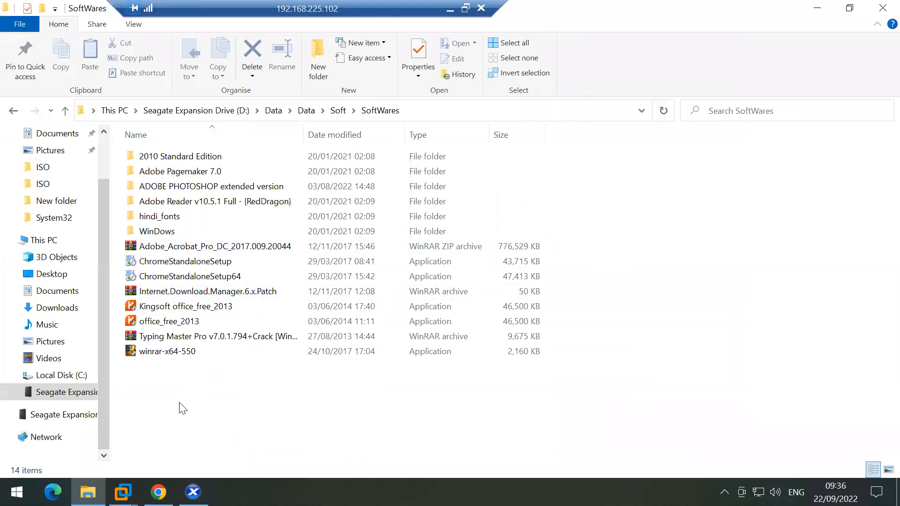
# Step: Copy ChromeStandaloneSetup64 from SoftWares and paste it into C:\ISO
pyautogui.click(177, 276)
pyautogui.rightClick(178, 276)
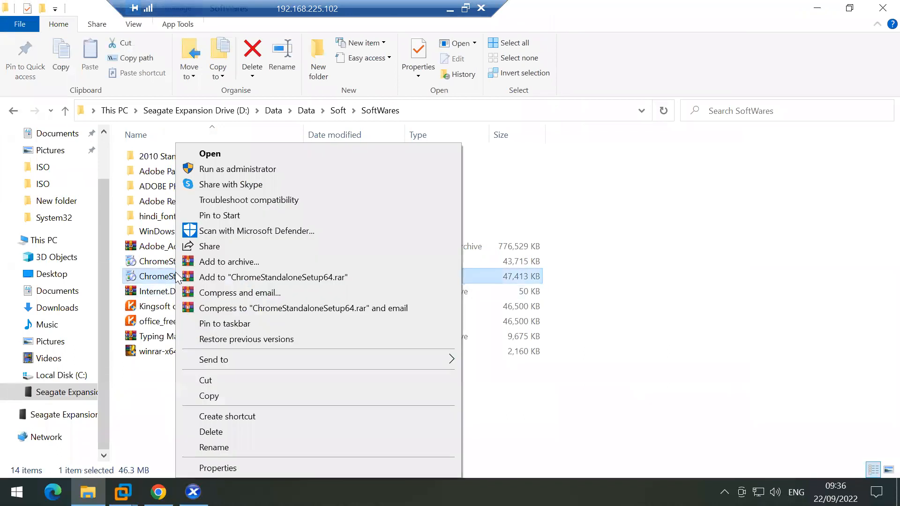
pyautogui.click(209, 396)
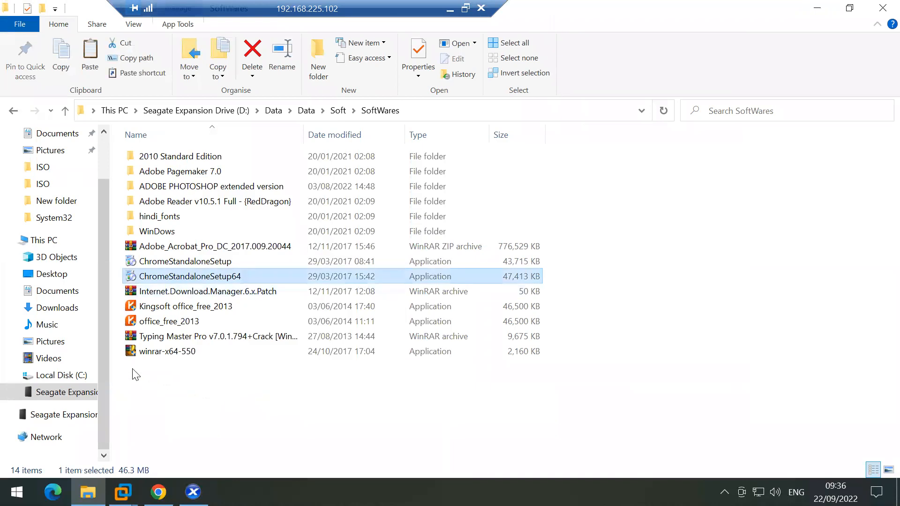
pyautogui.click(47, 171)
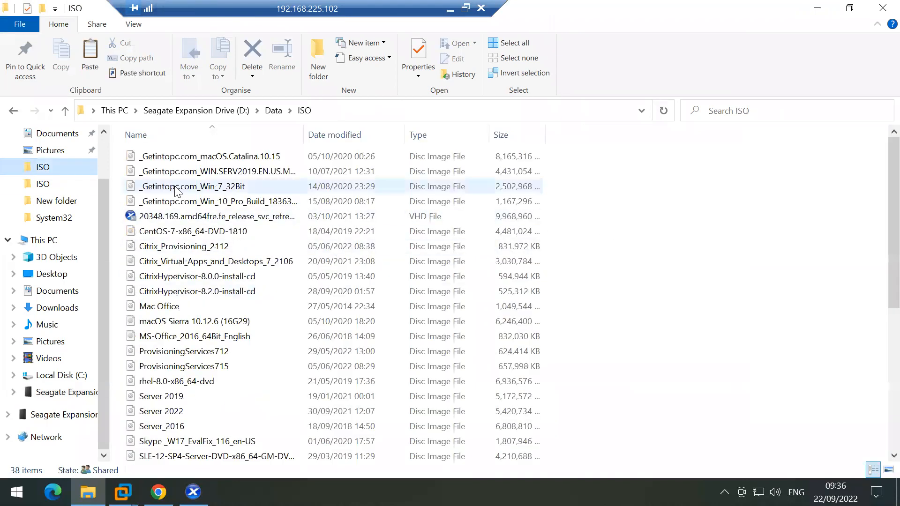
pyautogui.click(40, 184)
pyautogui.rightClick(253, 304)
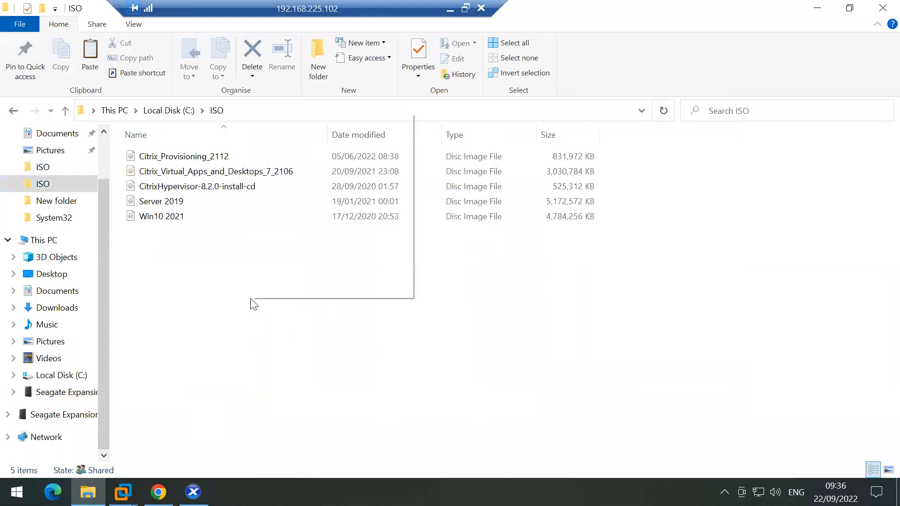
pyautogui.click(294, 210)
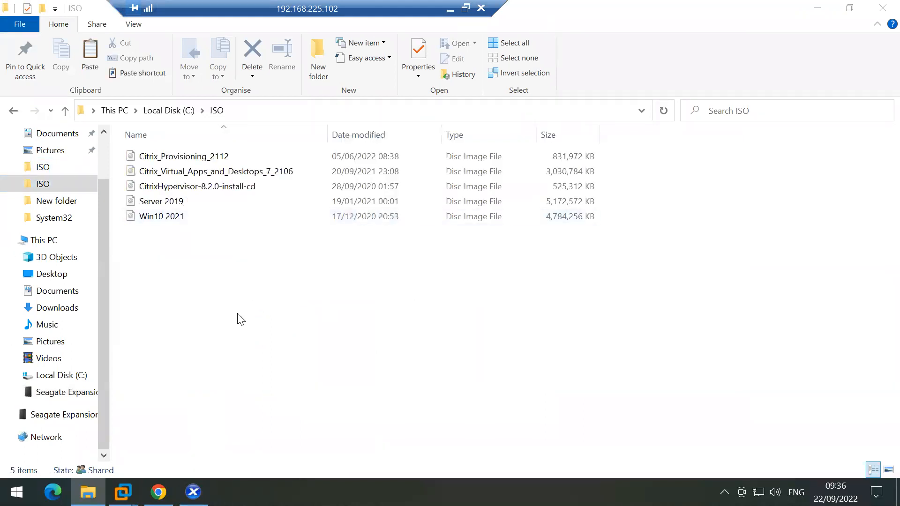
# Step: Go back to D:\Data\Data\Soft\SoftWares on the Seagate drive
pyautogui.click(60, 398)
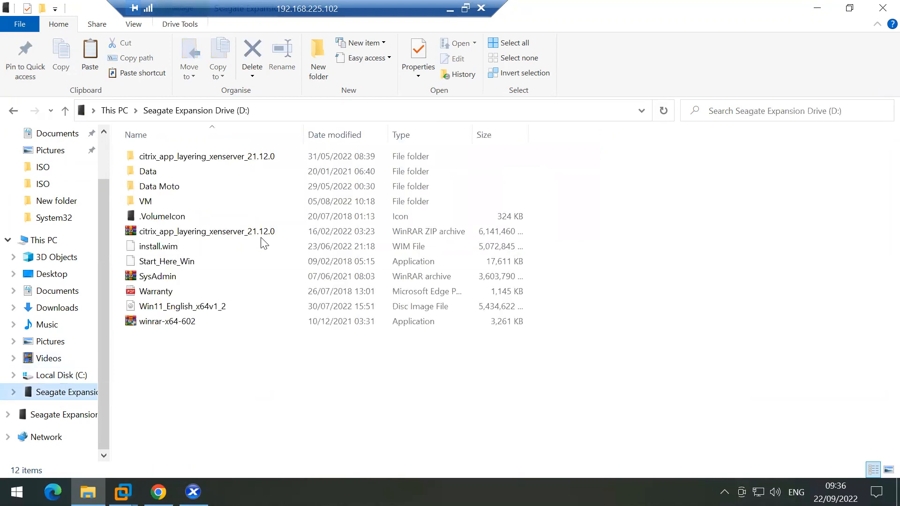
pyautogui.doubleClick(161, 172)
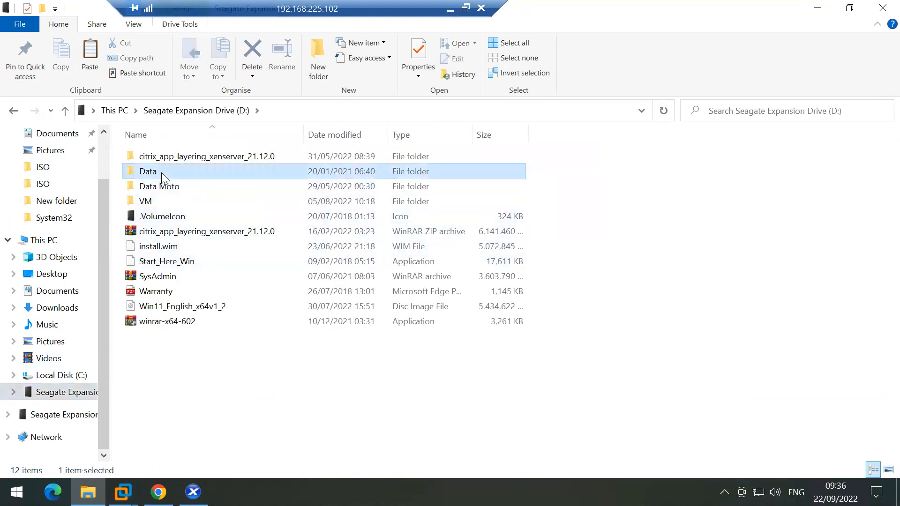
pyautogui.doubleClick(163, 161)
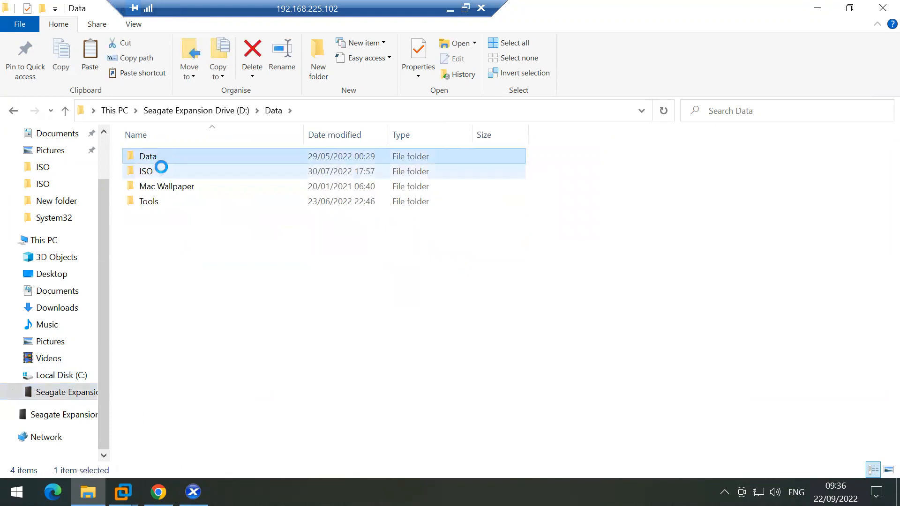
pyautogui.doubleClick(158, 213)
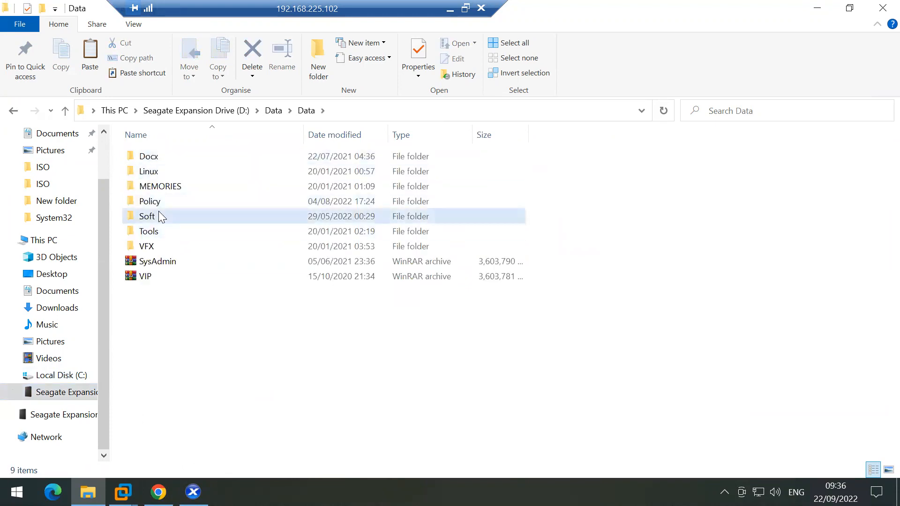
pyautogui.doubleClick(179, 186)
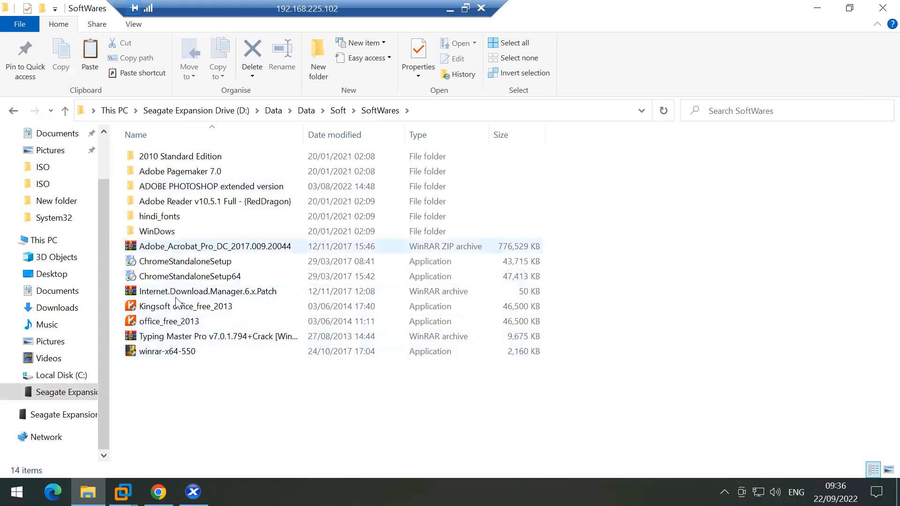
# Step: Copy winrar-x64-550 into C:\ISO, then minimise File Explorer
pyautogui.rightClick(177, 351)
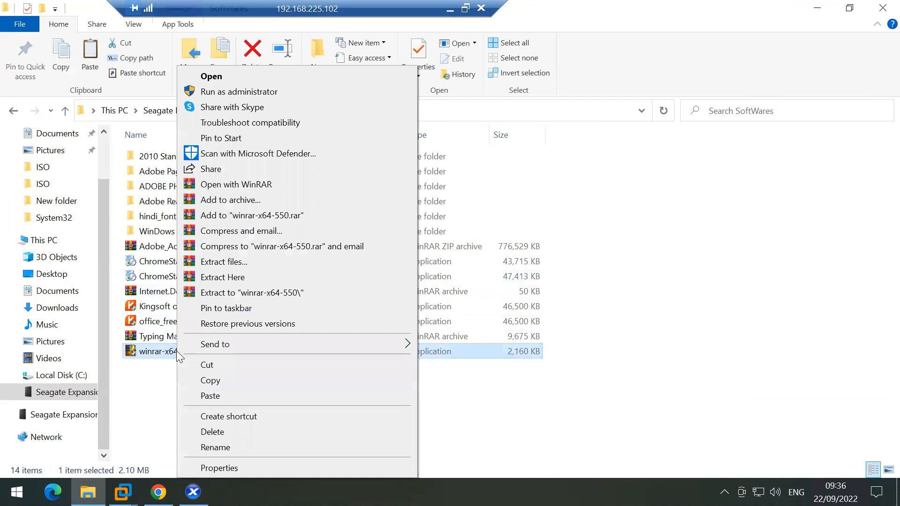
pyautogui.click(229, 379)
pyautogui.click(41, 183)
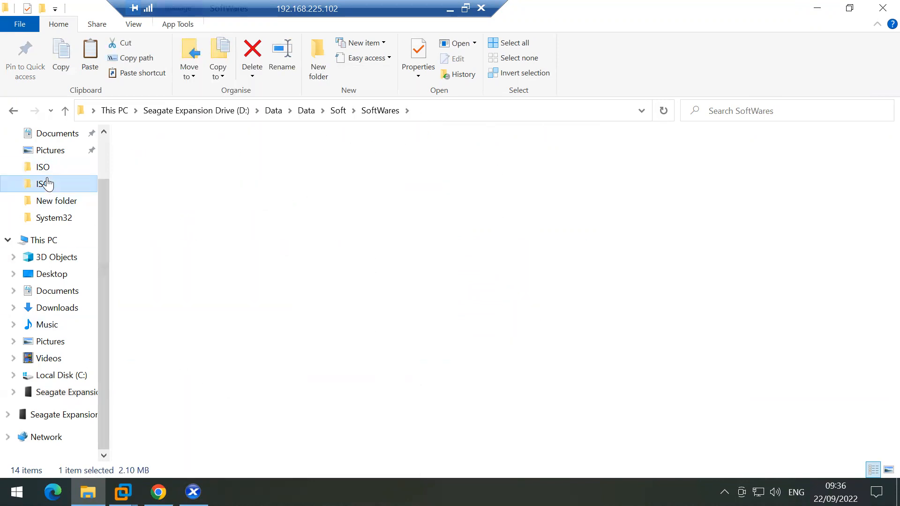
pyautogui.rightClick(203, 280)
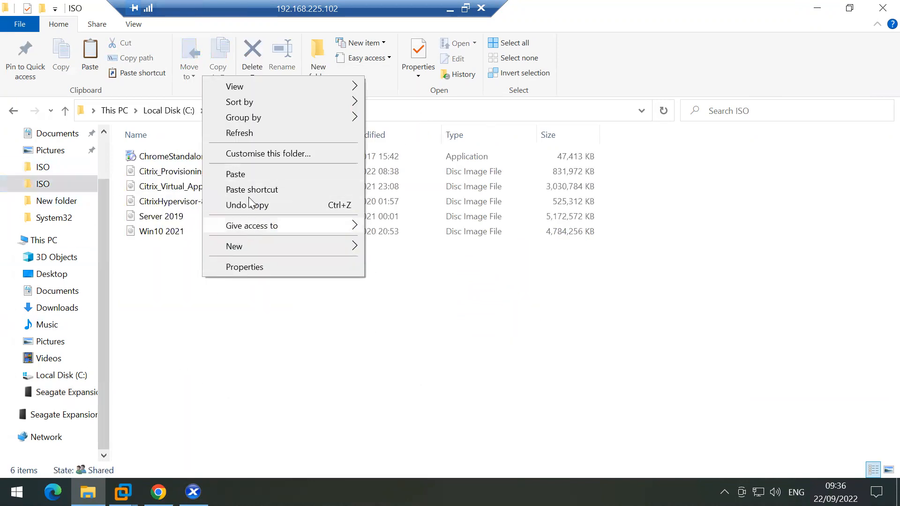
pyautogui.click(247, 174)
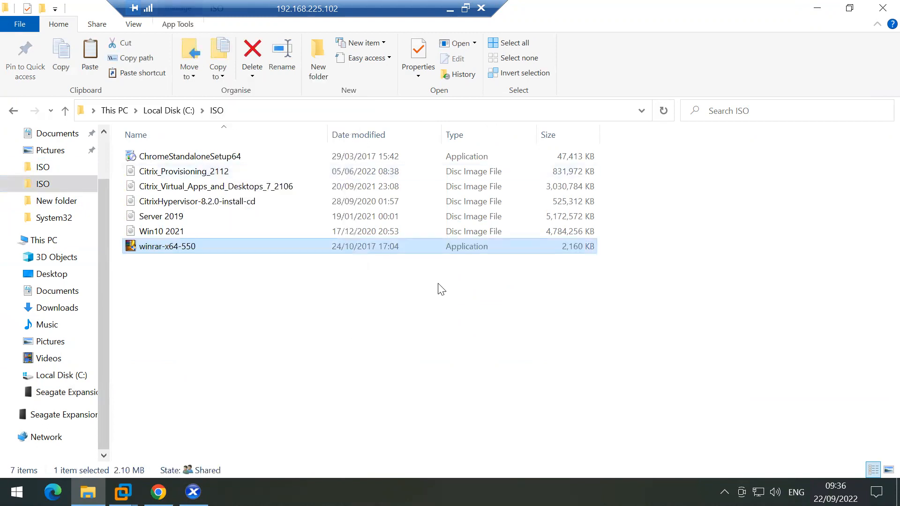
pyautogui.click(296, 292)
pyautogui.click(817, 8)
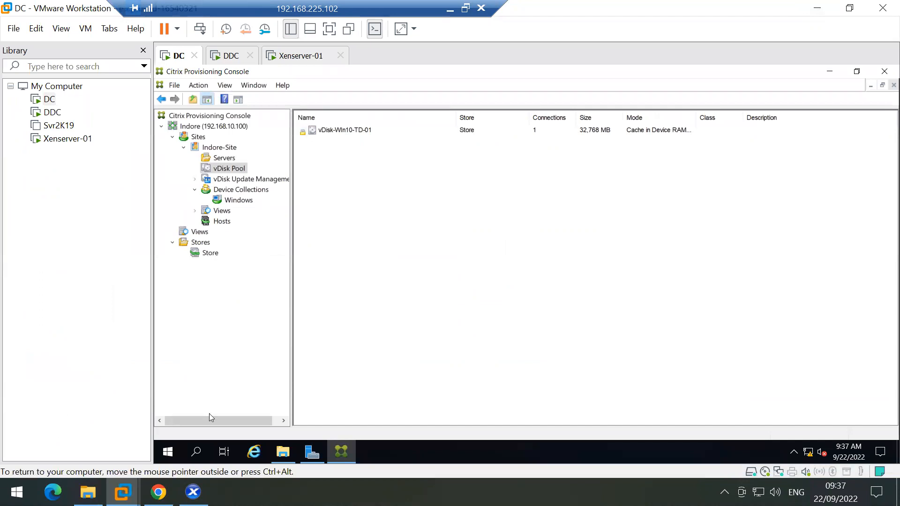
# Step: With the Win-10-TD console full screen, run \\192.168.10.1\, then start typing ncpa.c in Run
pyautogui.click(193, 492)
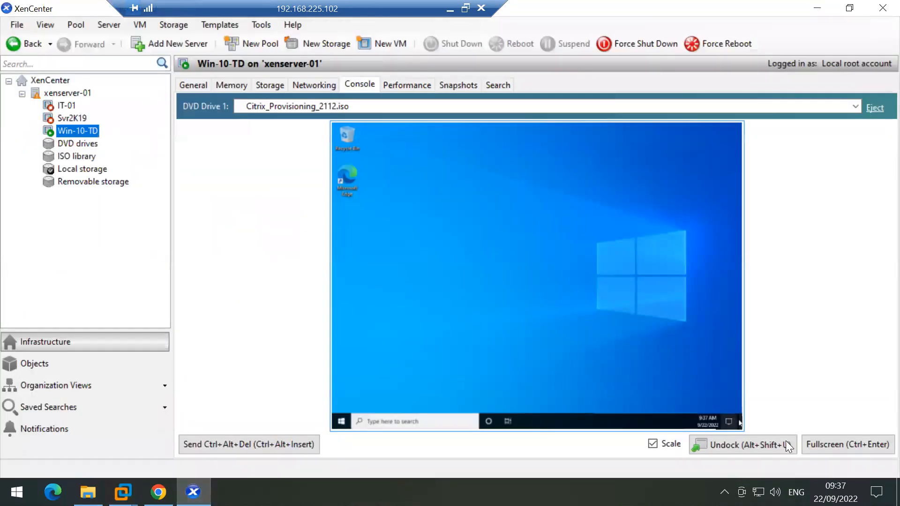
pyautogui.click(820, 443)
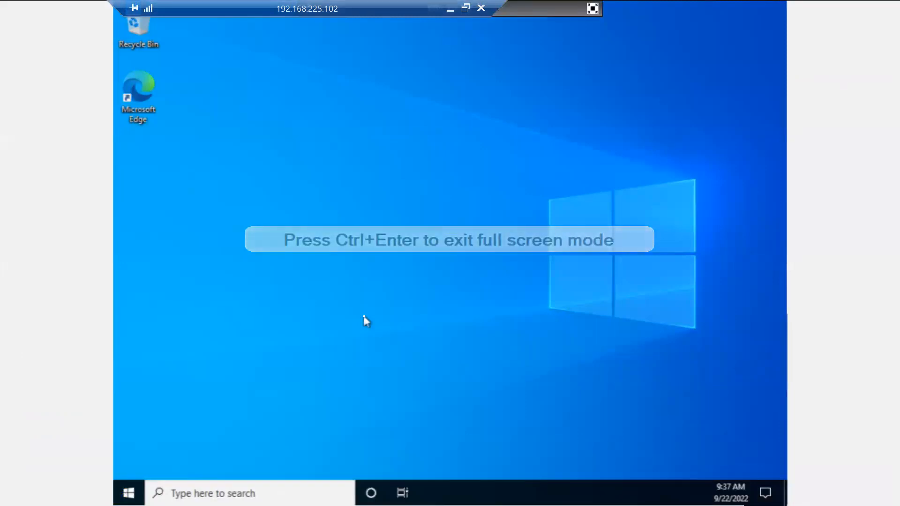
pyautogui.press('super+r')
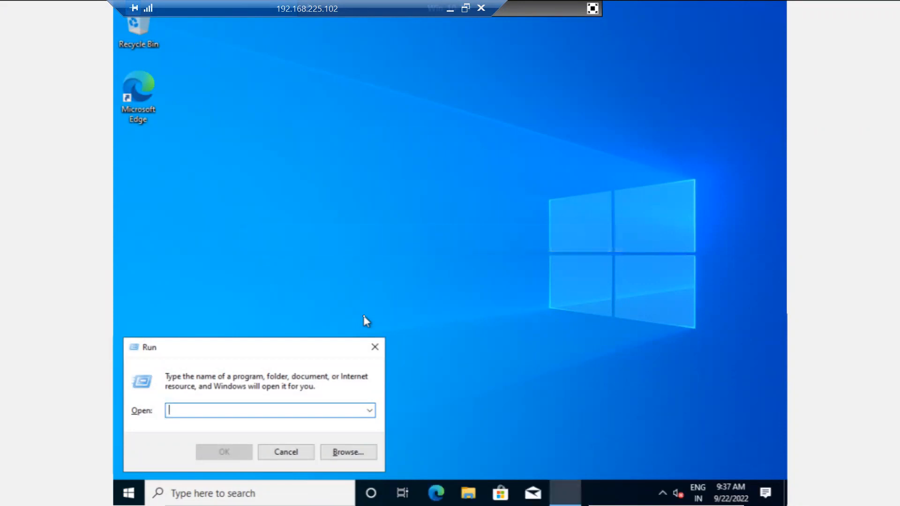
pyautogui.write('\\\\1')
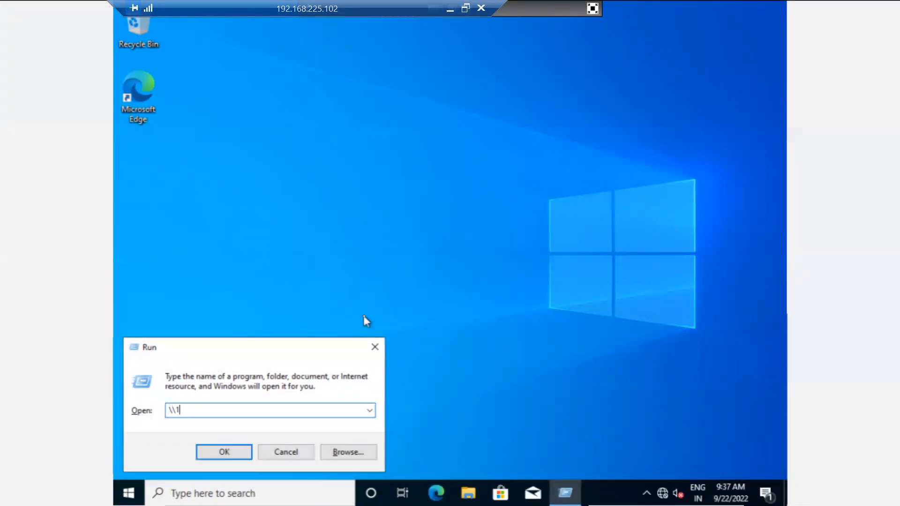
pyautogui.write('92.18')
pyautogui.press('BackSpace')
pyautogui.write('68.10.1\\')
pyautogui.press('Return')
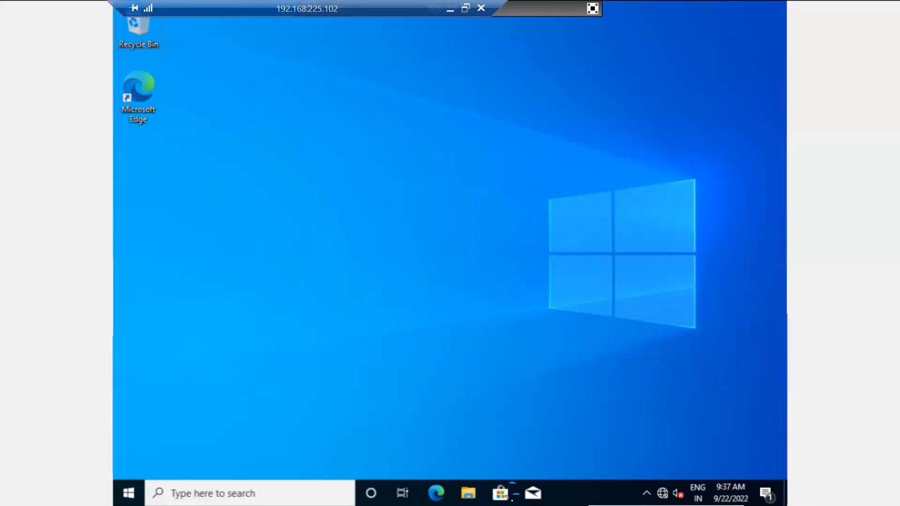
pyautogui.press('super+r')
pyautogui.write('n')
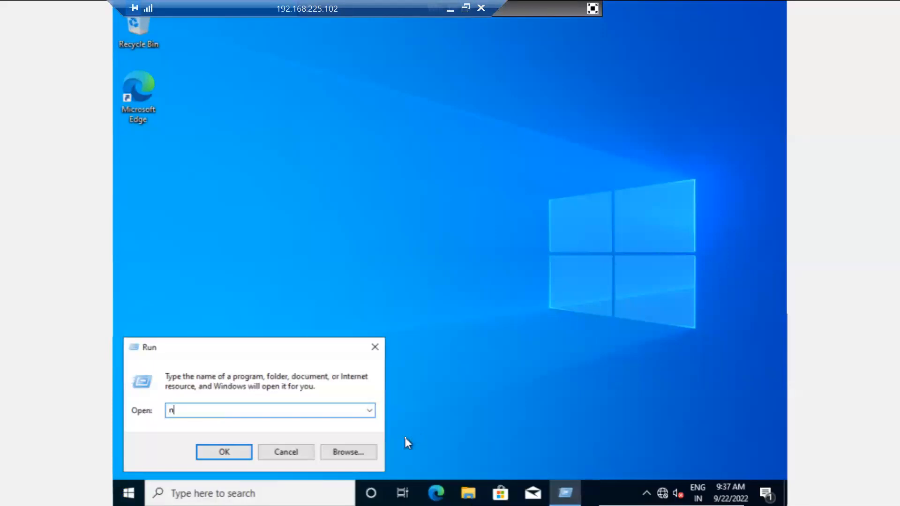
pyautogui.write('cpa.c')
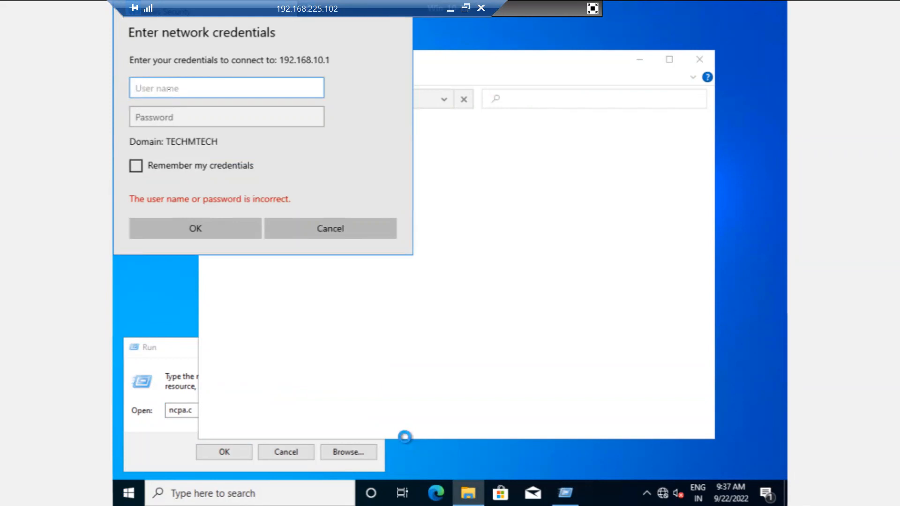
# Step: Log in to \\192.168.10.1 with the local account's user name and password, then exit full screen
pyautogui.write('.\\root')
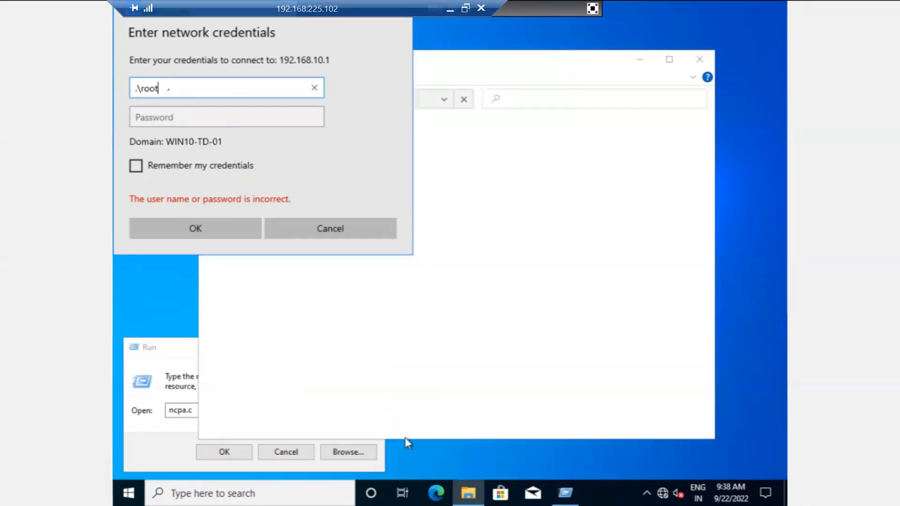
pyautogui.press('Tab')
pyautogui.write('root')
pyautogui.write('••••••')
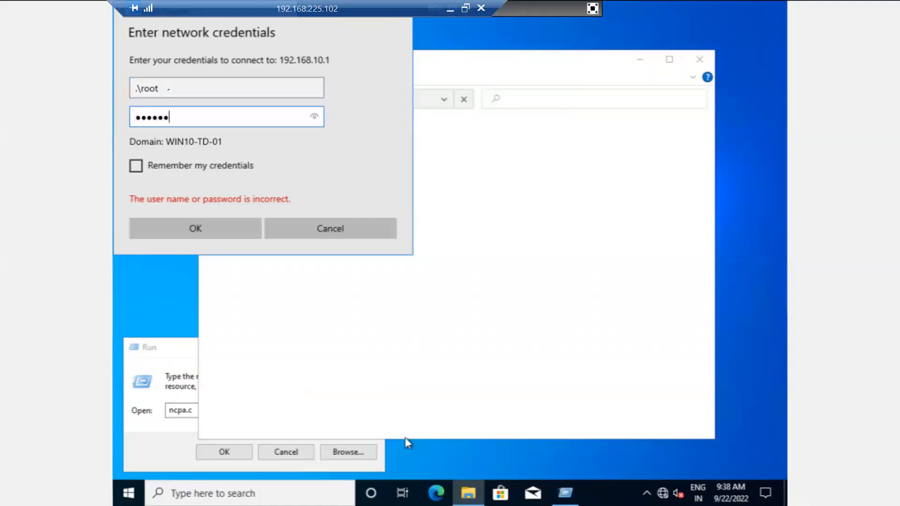
pyautogui.press('Return')
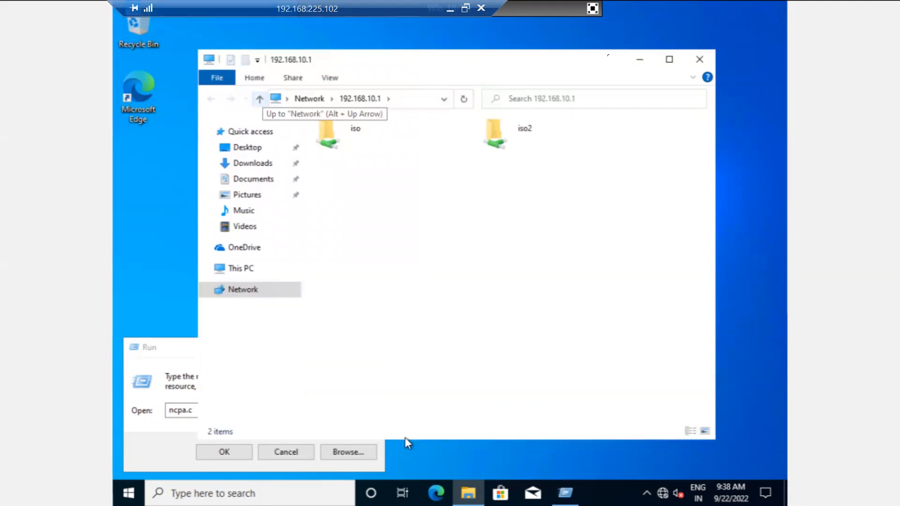
pyautogui.click(592, 8)
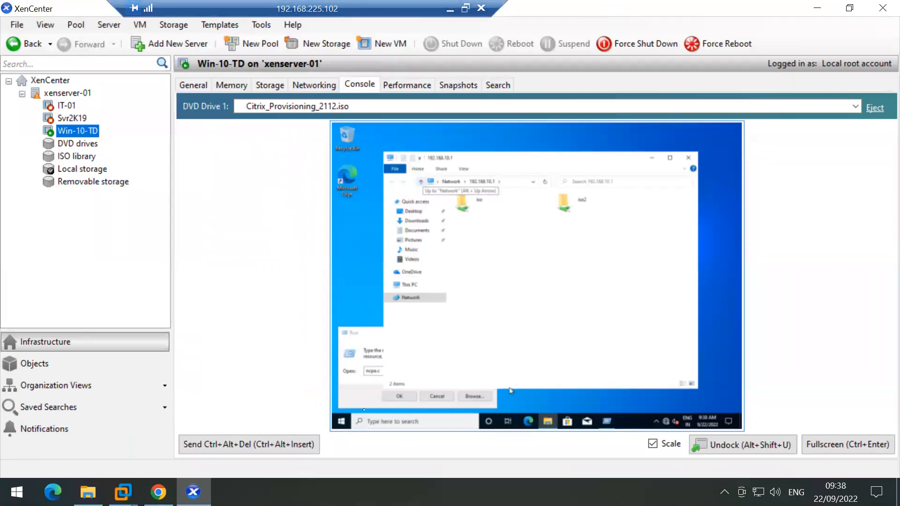
# Step: Minimise XenCenter, open a Run box on the DC VM, and minimise VMware Workstation
pyautogui.press('super')
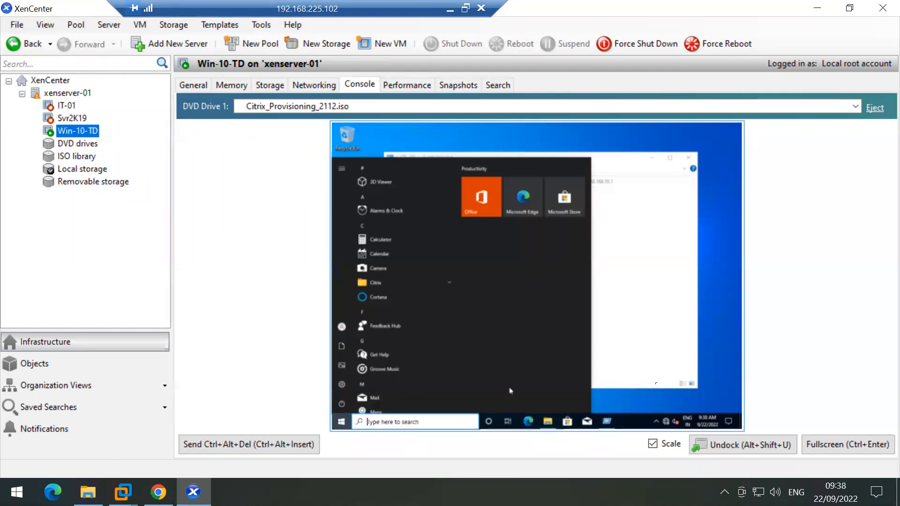
pyautogui.click(816, 7)
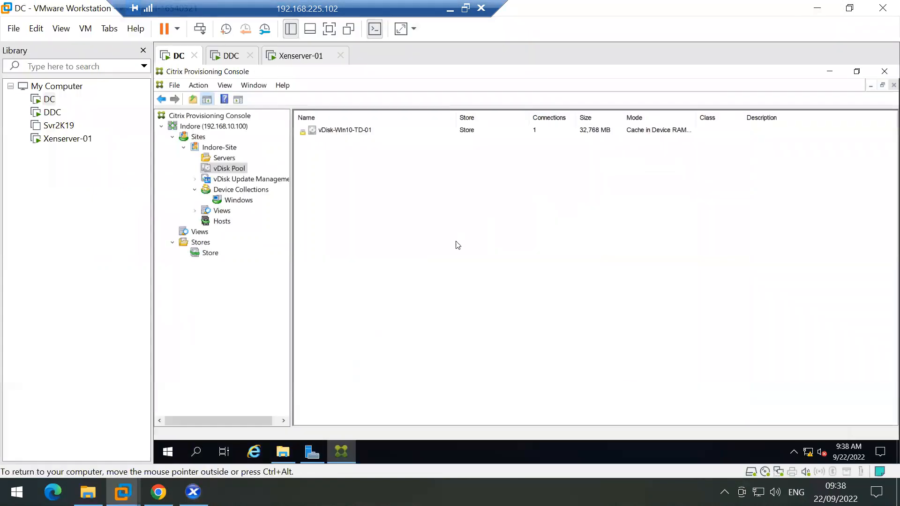
pyautogui.press('super+r')
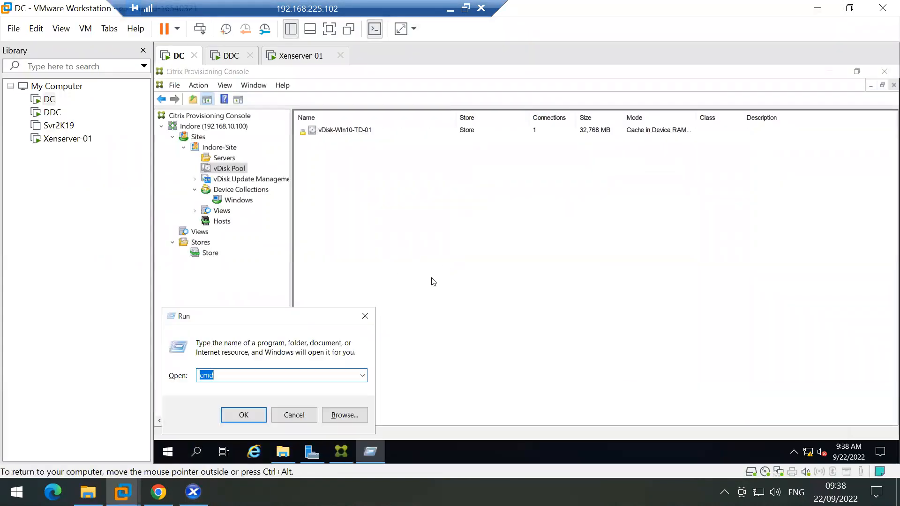
pyautogui.click(816, 7)
# Step: Connect by Remote Desktop to 192.168.10.54 with the account password, accepting the certificate warning
pyautogui.press('super+r')
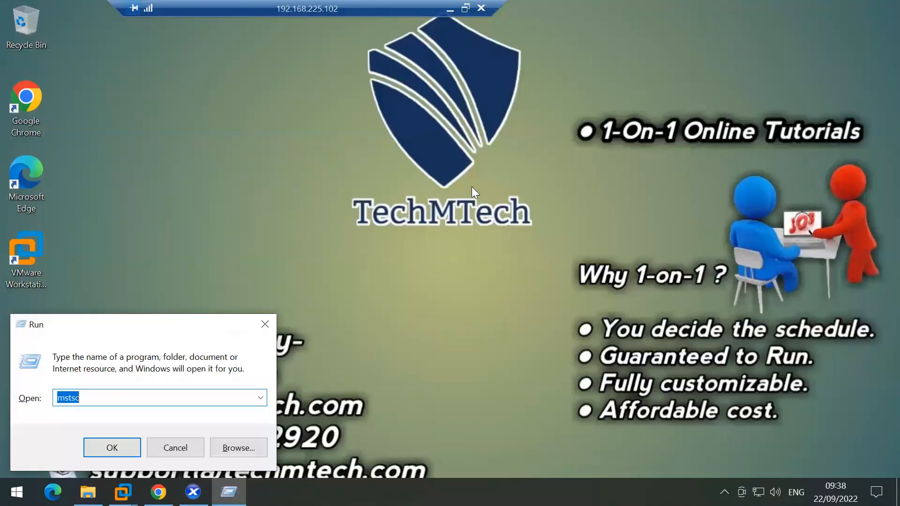
pyautogui.press('Return')
pyautogui.press('Return')
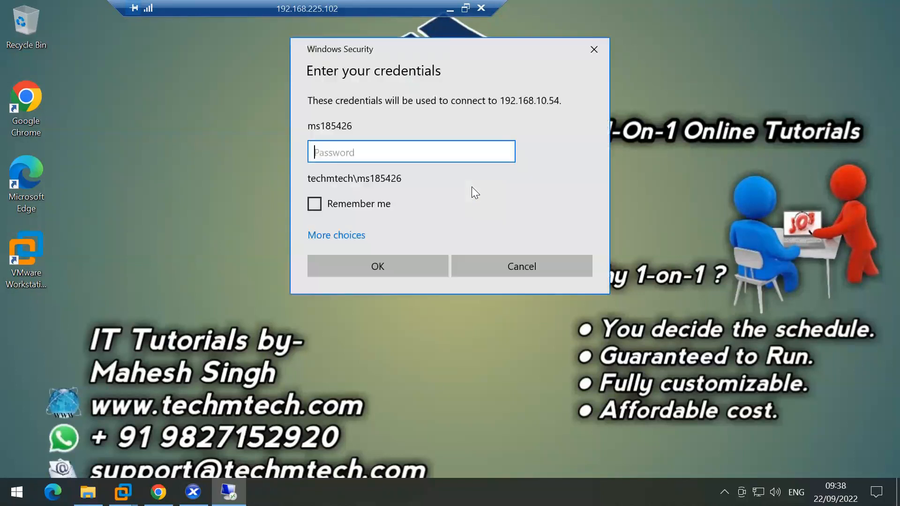
pyautogui.write('*********')
pyautogui.press('Return')
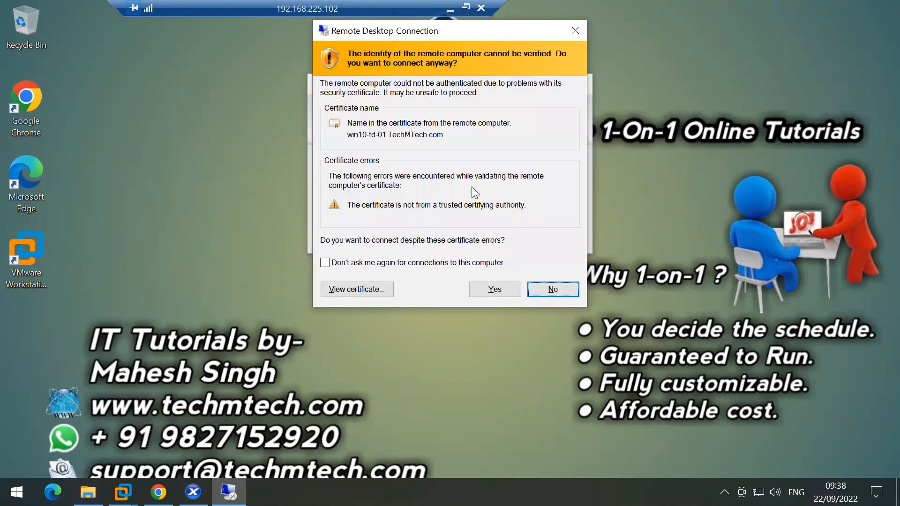
pyautogui.click(485, 288)
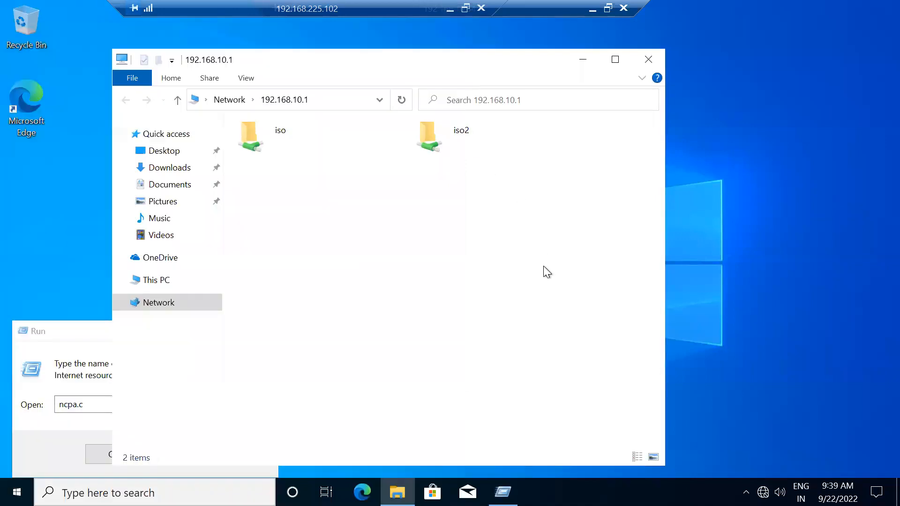
# Step: Drag winrar-x64-550 and ChromeStandaloneSetup64 from iso2 onto the remote desktop, confirming each warning
pyautogui.doubleClick(463, 133)
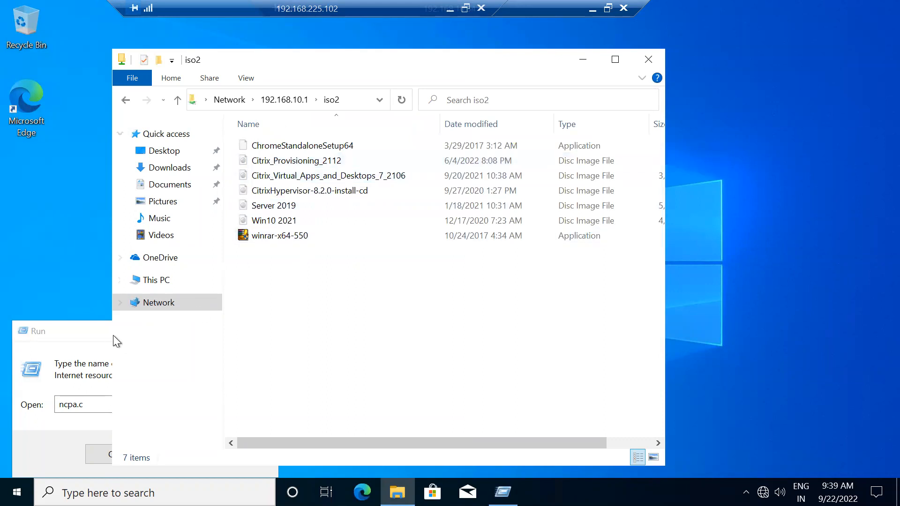
pyautogui.click(71, 343)
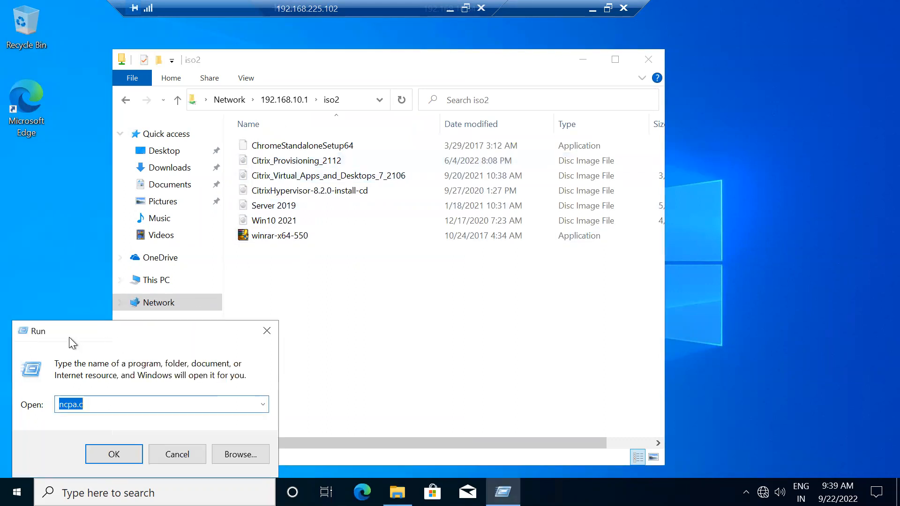
pyautogui.click(268, 330)
pyautogui.moveTo(281, 238); pyautogui.dragTo(38, 240)
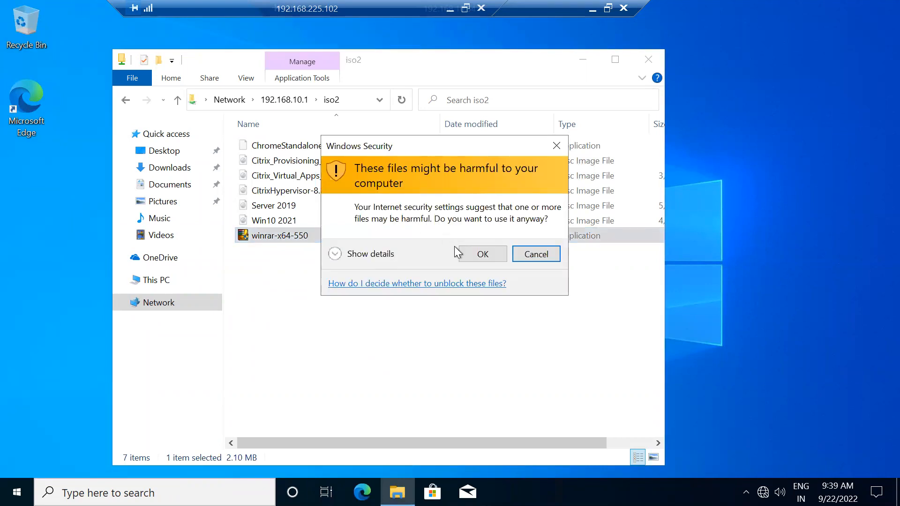
pyautogui.click(482, 254)
pyautogui.click(304, 146)
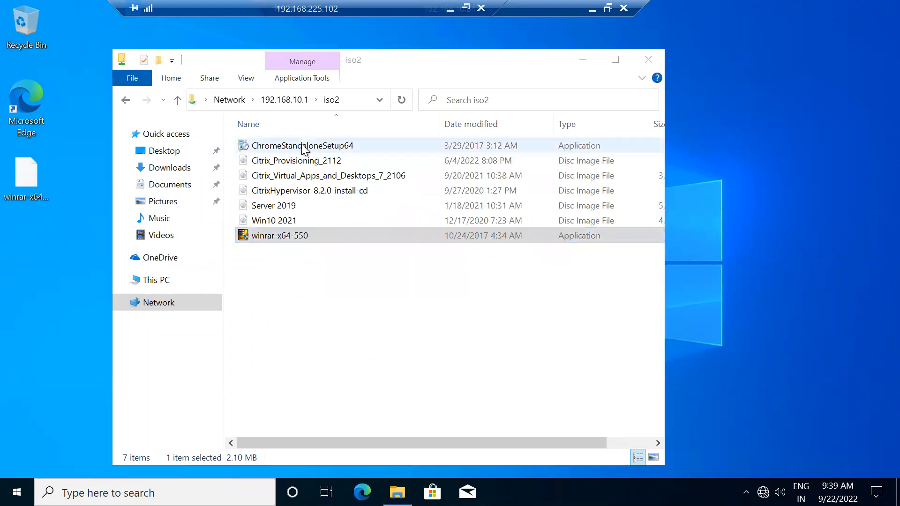
pyautogui.moveTo(304, 149); pyautogui.dragTo(34, 210)
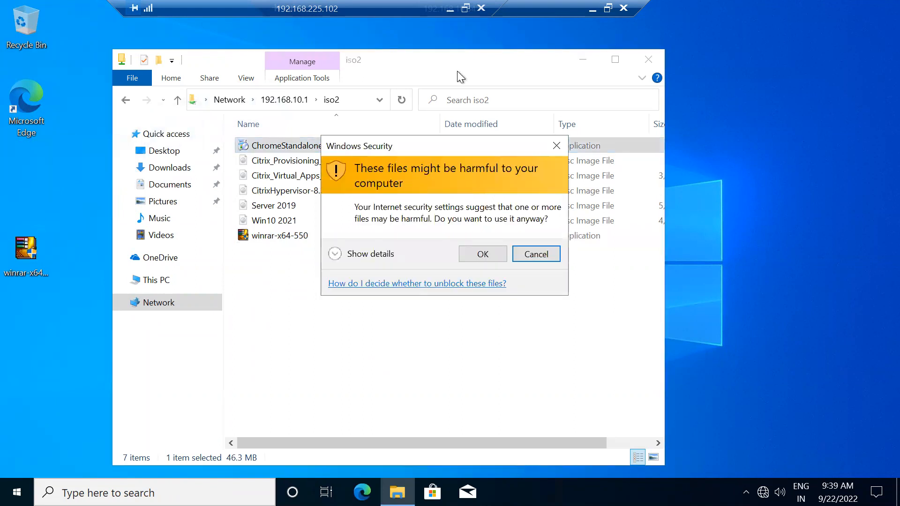
pyautogui.click(480, 255)
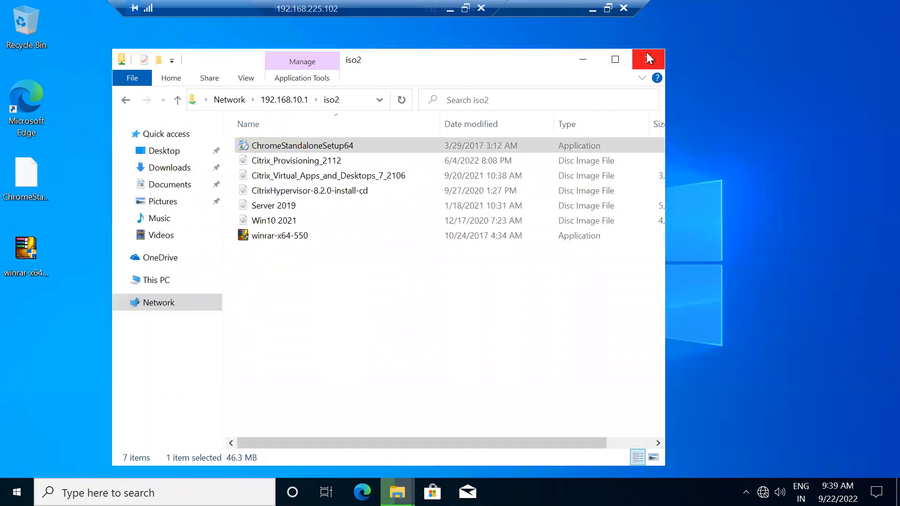
pyautogui.click(647, 57)
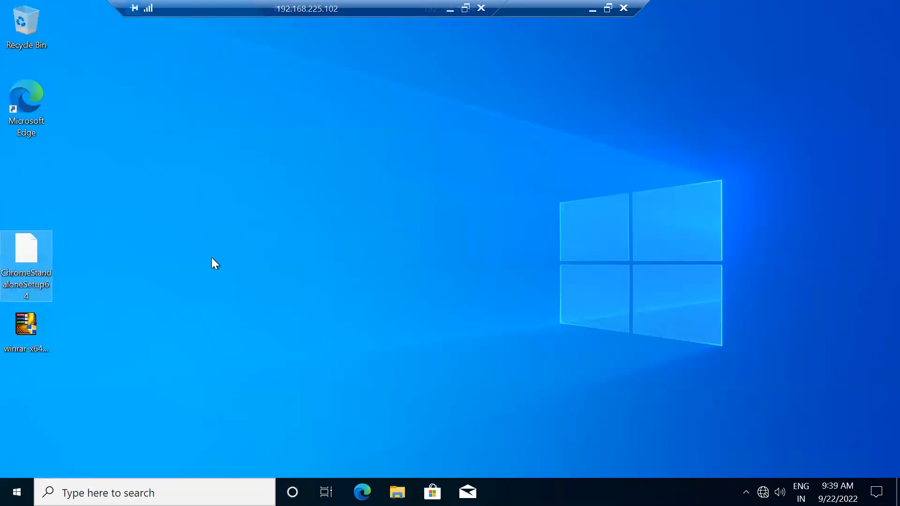
# Step: Run winrar-x64-550 and install WinRAR 5.50 to C:\Program Files\WinRAR with default options
pyautogui.click(212, 258)
pyautogui.click(23, 325)
pyautogui.doubleClick(24, 324)
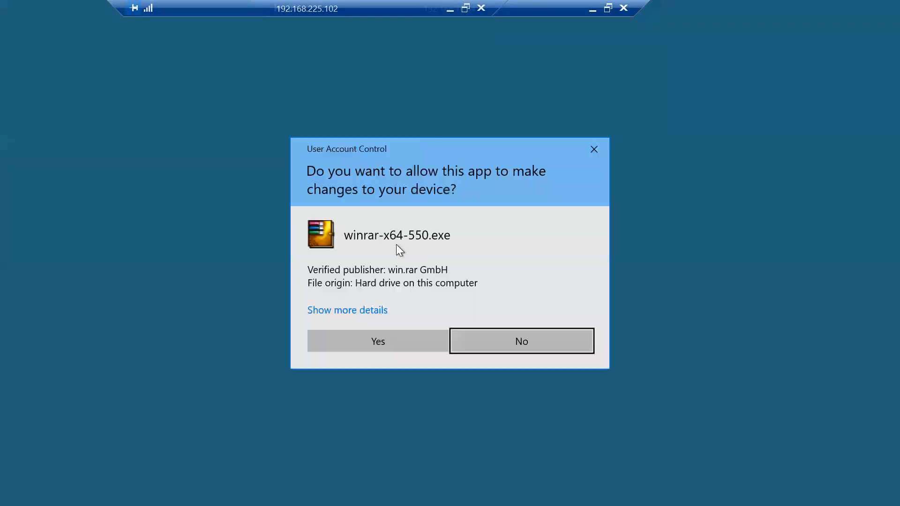
pyautogui.click(377, 342)
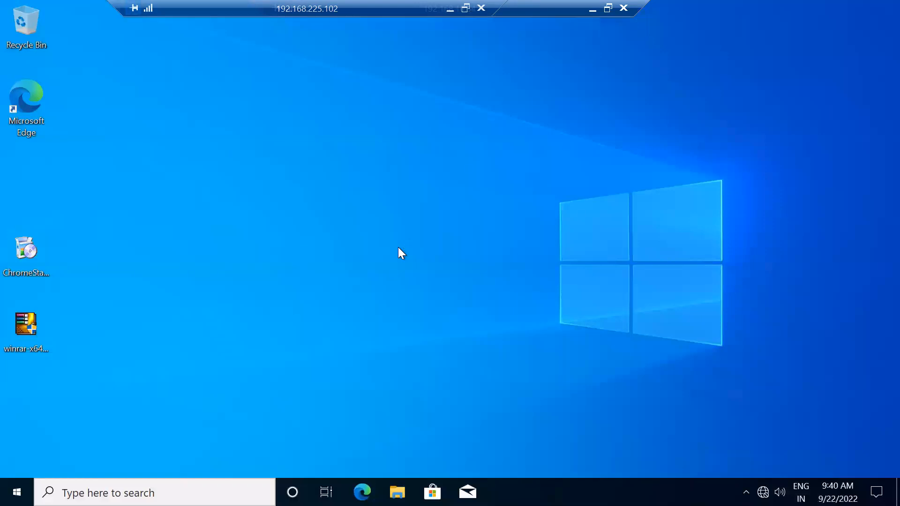
pyautogui.click(395, 377)
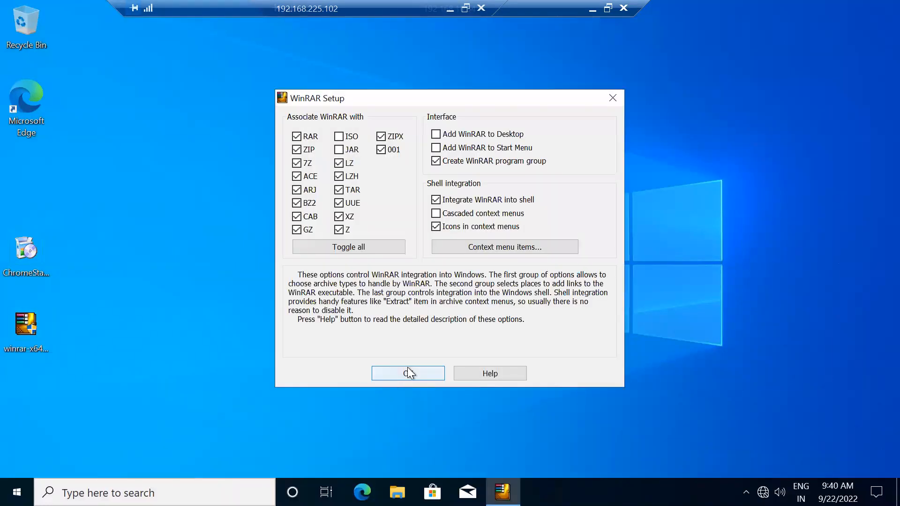
pyautogui.click(406, 369)
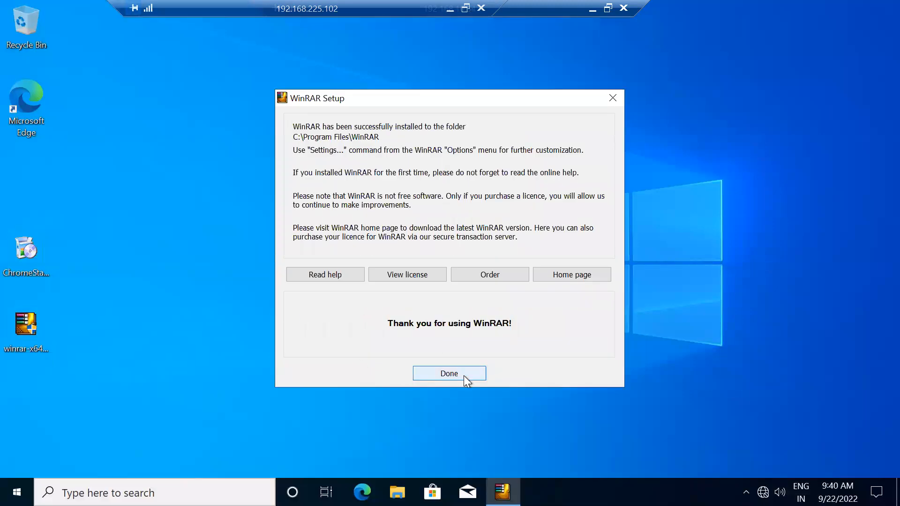
pyautogui.click(459, 374)
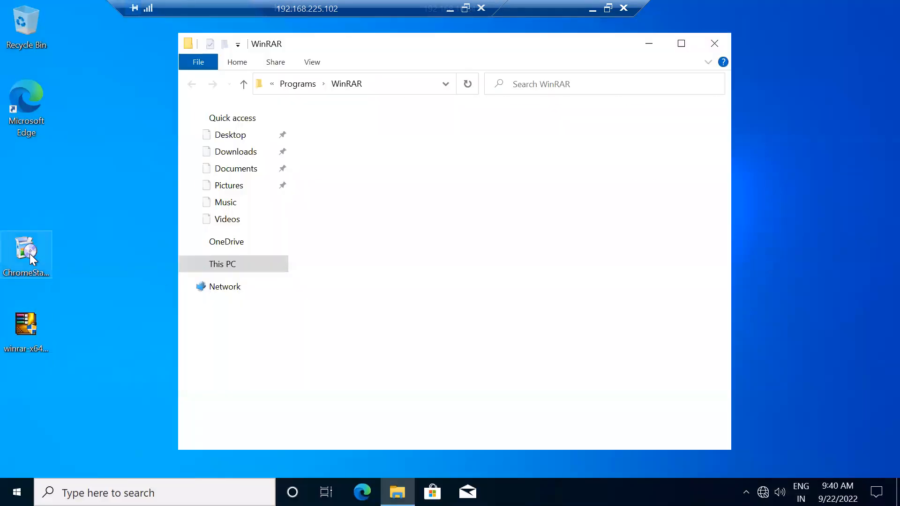
pyautogui.click(30, 254)
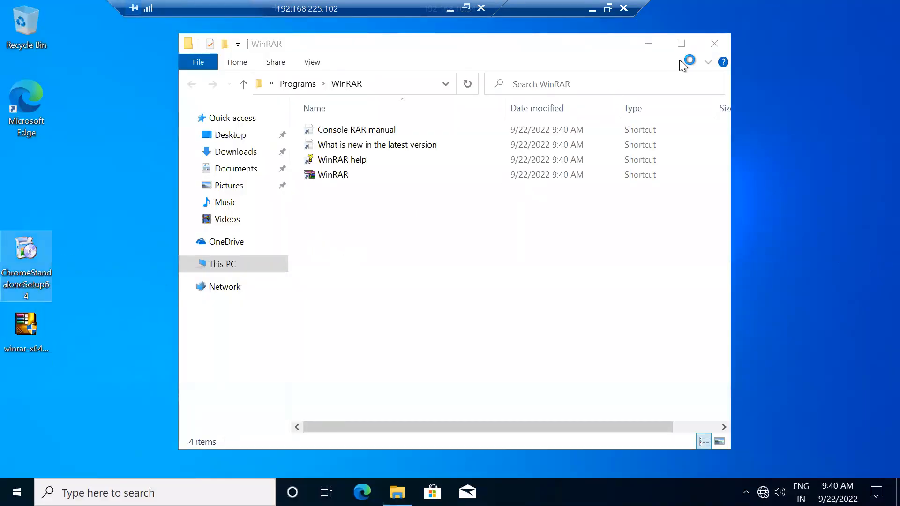
# Step: Close the WinRAR folder window and delete winrar-x64-550 from the desktop
pyautogui.click(714, 44)
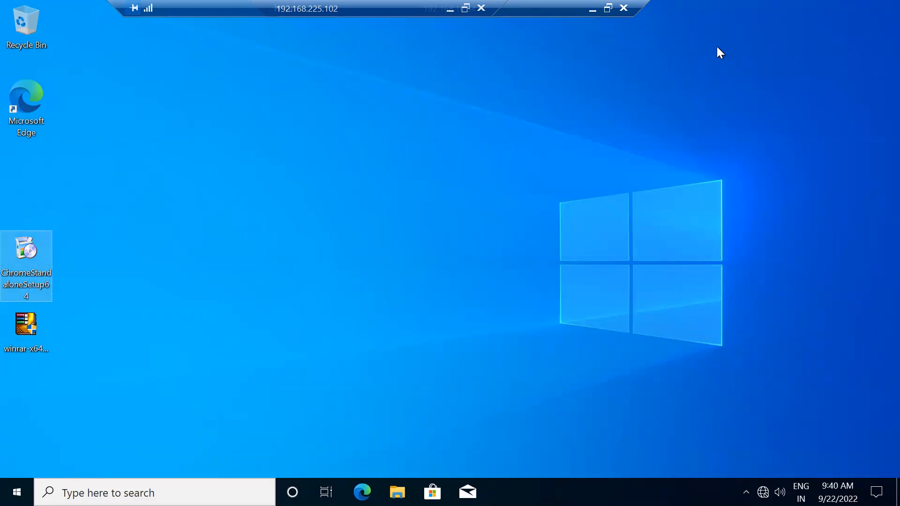
pyautogui.click(27, 325)
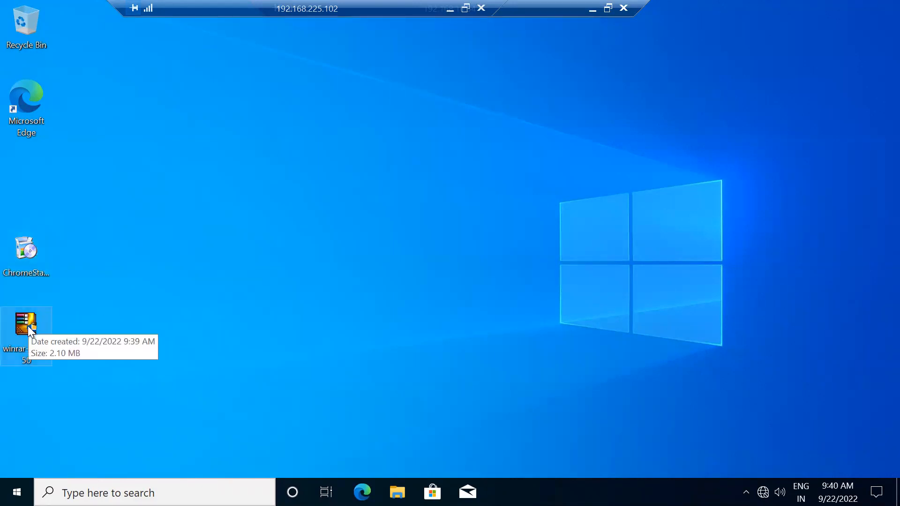
pyautogui.press('Delete')
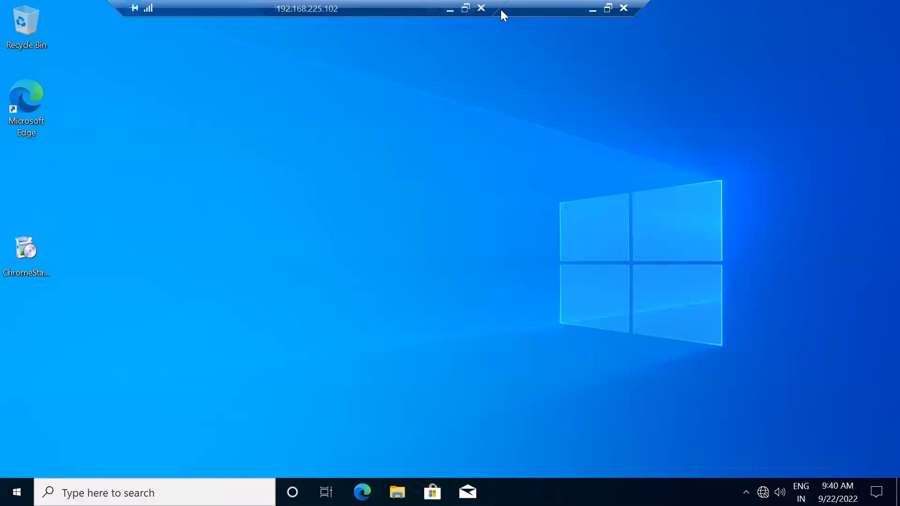
# Step: Rearrange the two RDP connection bars, shifting the 192.168.10.54 bar to the right
pyautogui.moveTo(499, 8); pyautogui.dragTo(347, 8)
pyautogui.moveTo(430, 8); pyautogui.dragTo(525, 2)
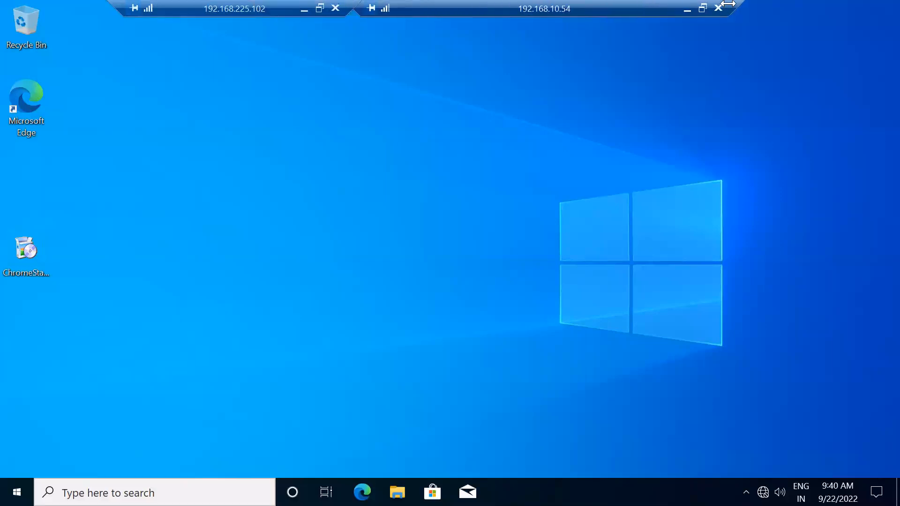
pyautogui.moveTo(738, 4); pyautogui.dragTo(515, 4)
pyautogui.moveTo(428, 6); pyautogui.dragTo(676, 6)
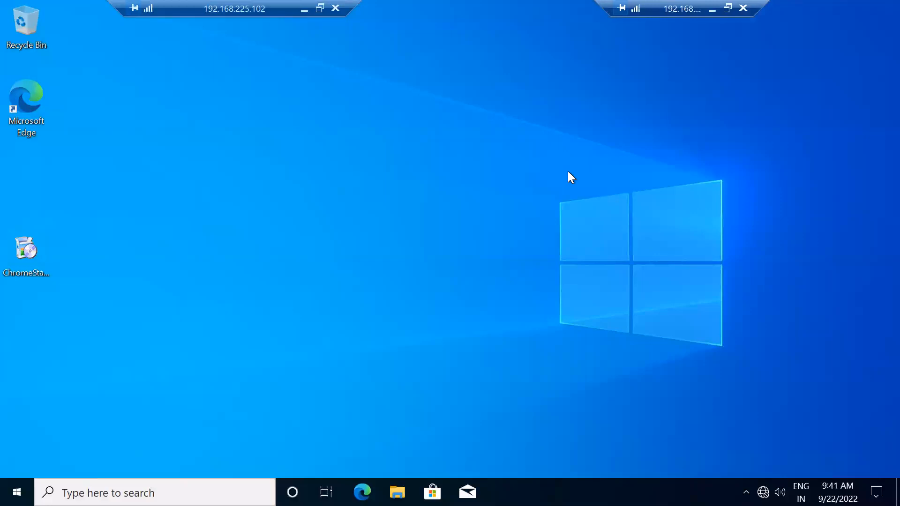